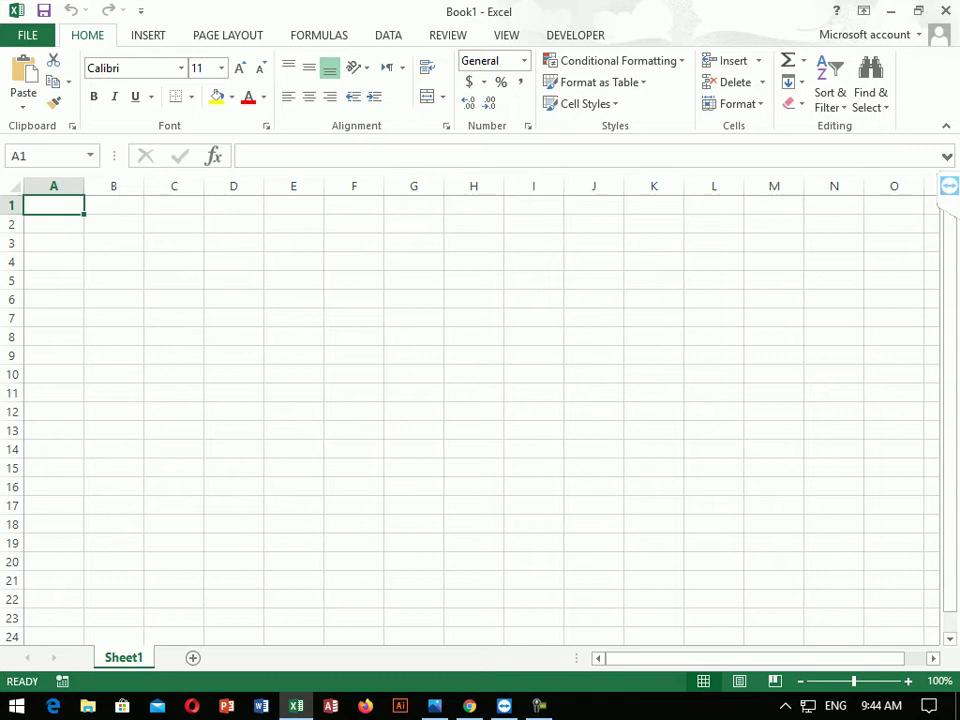
- Enter the column headings "ID No", "Name" and "Teacher Name" in cells D7 to F7
left_click(234, 411)
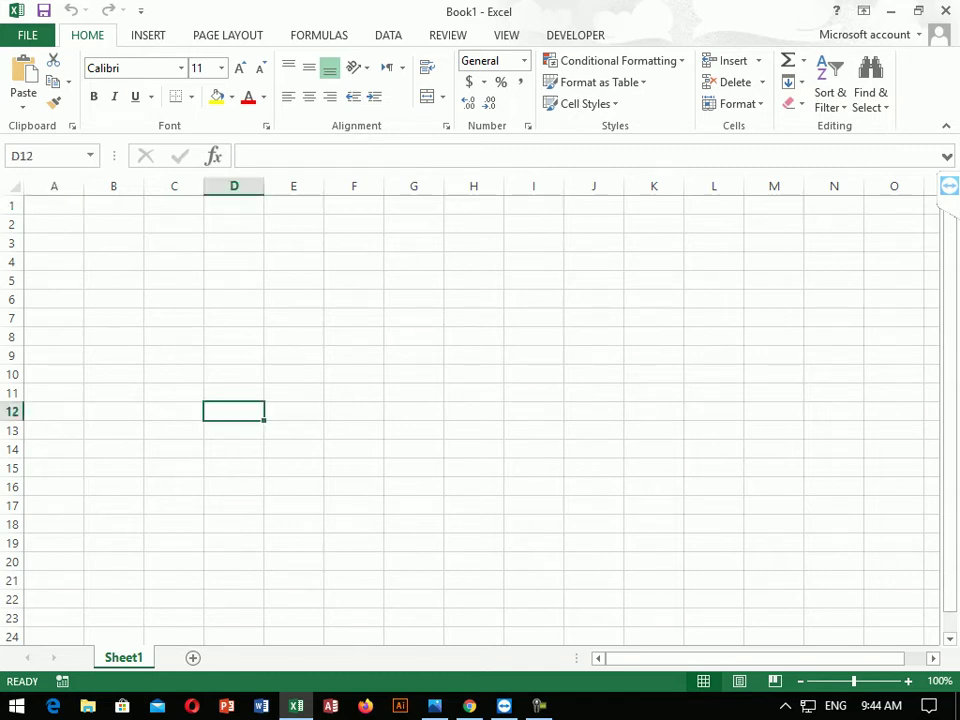
left_click(234, 318)
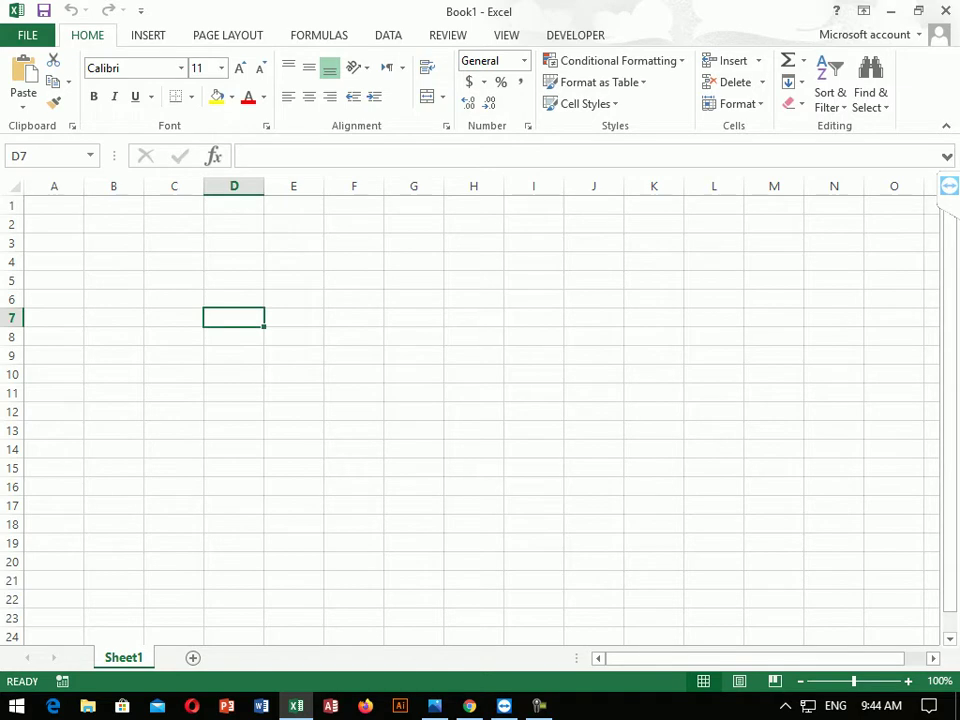
type("ID No")
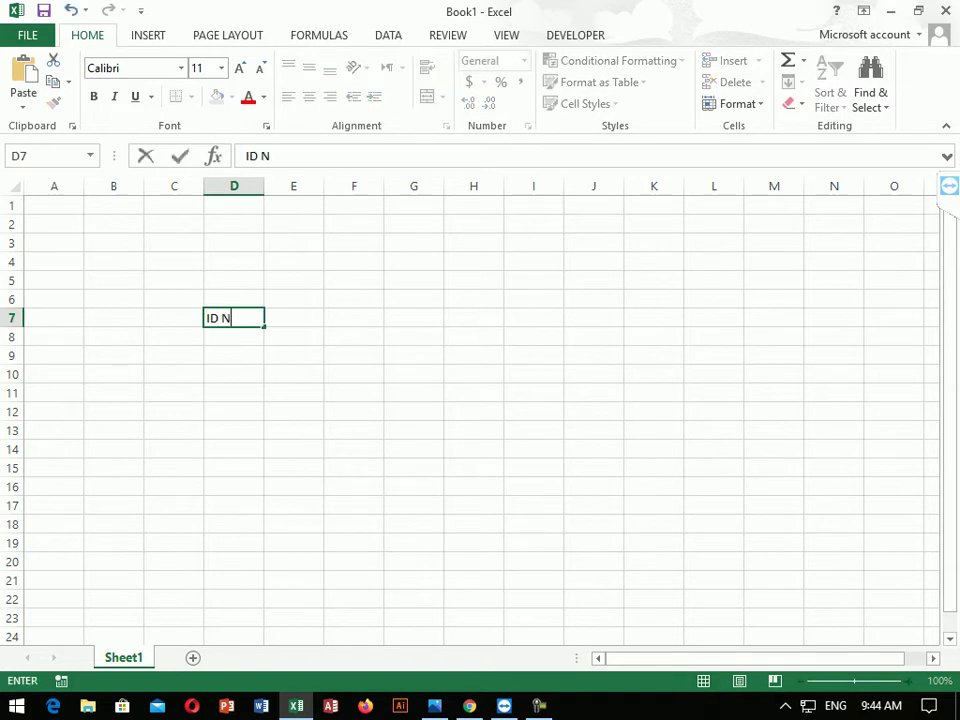
key("Tab")
type("Name")
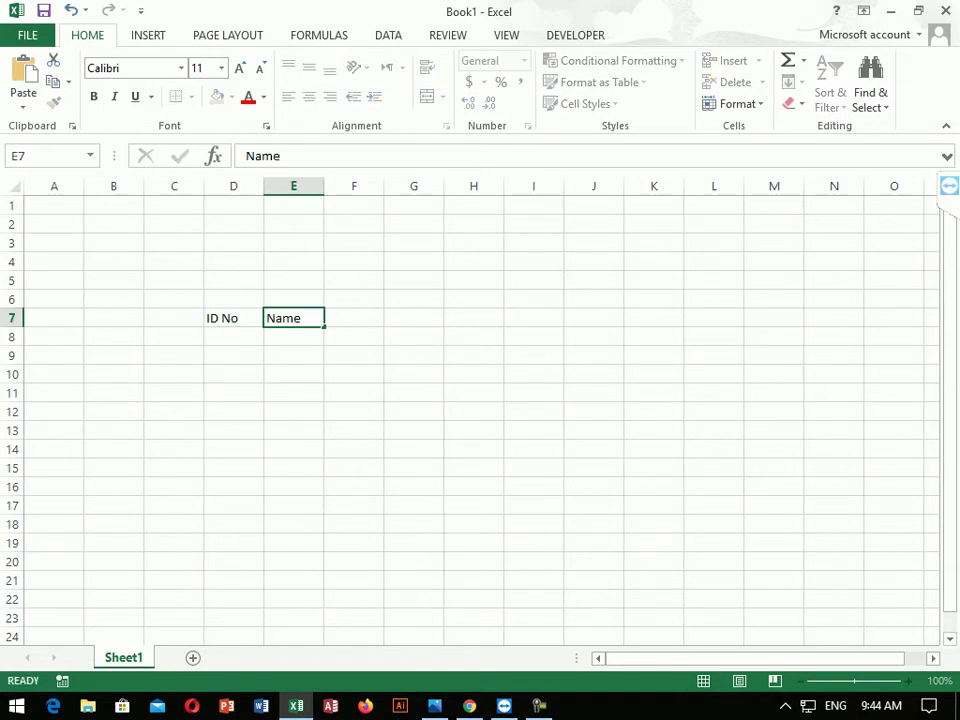
key("Tab")
type("TAch")
key("BackSpace")
key("BackSpace")
key("BackSpace")
type("eacher Name")
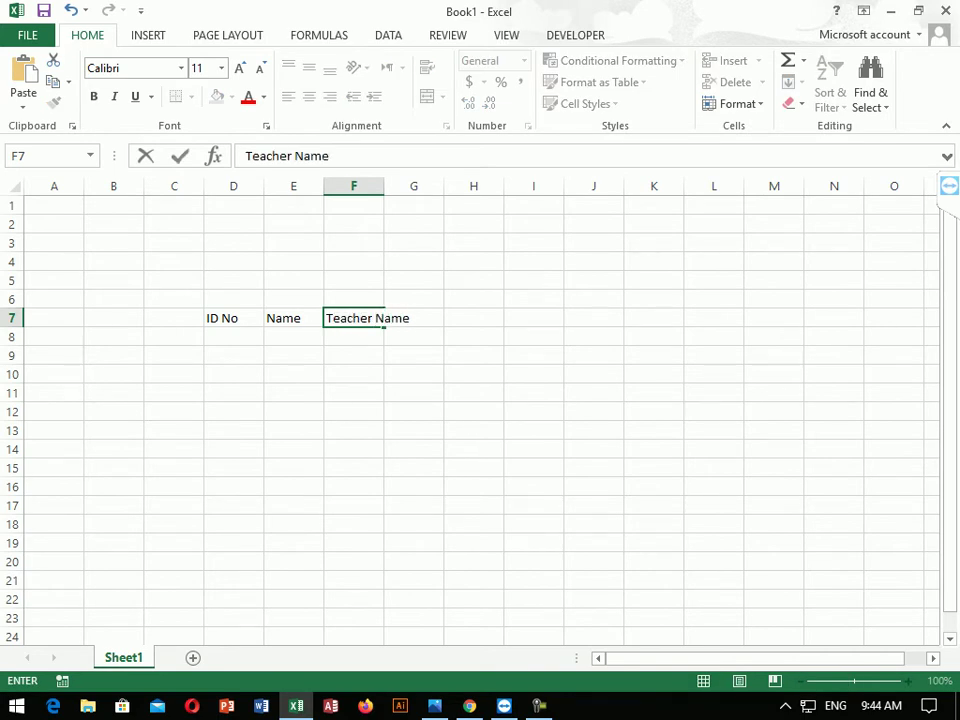
key("Tab")
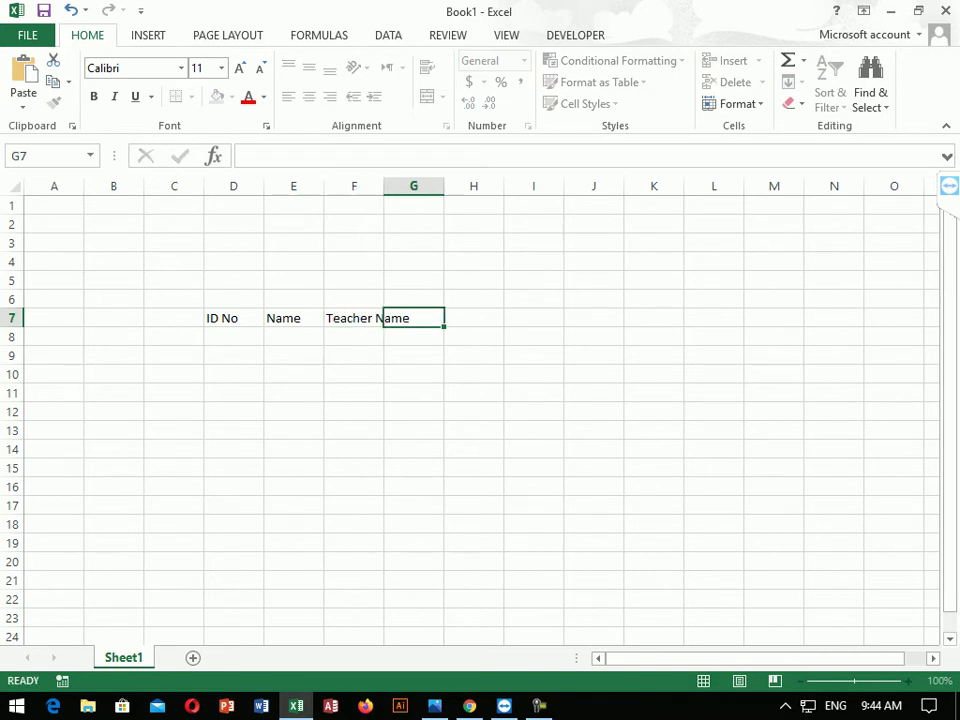
- Add the headings "Program" and "Admission Date" in cells G7 and H7
type("Program")
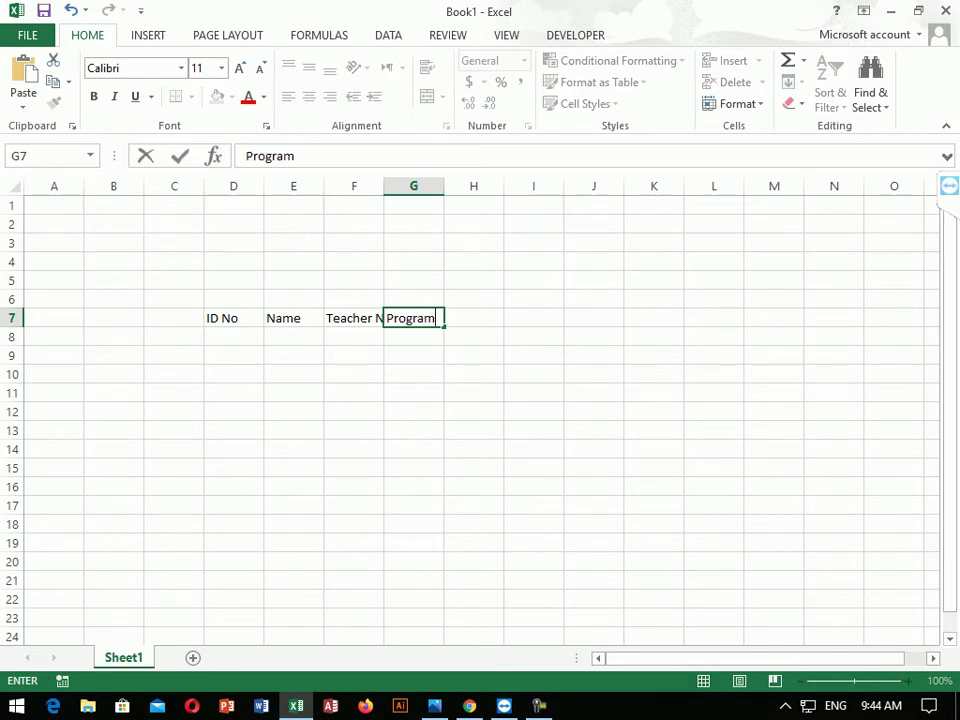
key("Tab")
type("Ad")
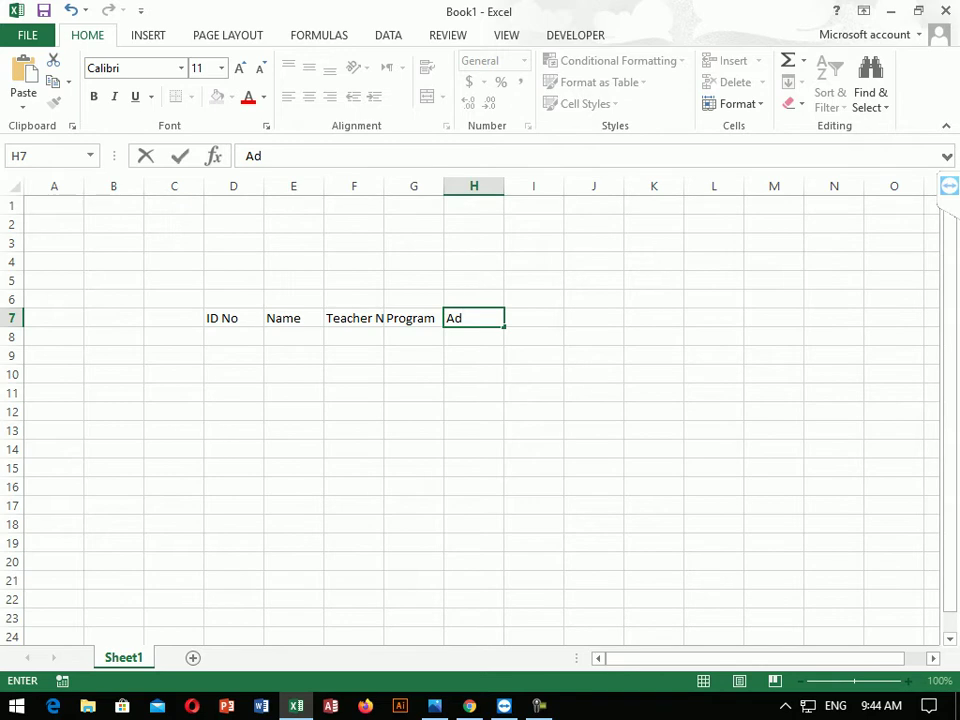
type("mission DAte")
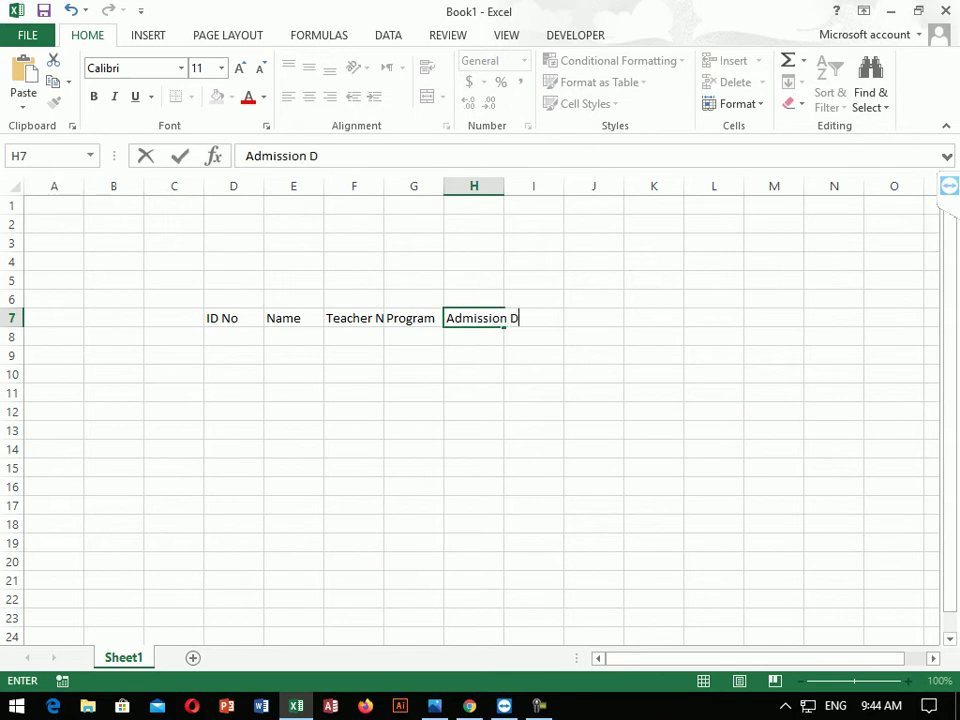
key("BackSpace")
key("BackSpace")
type("ate")
key("Tab")
- Add the headings "Duration" and "Ending Date" in cells I7 and J7
type("Duration")
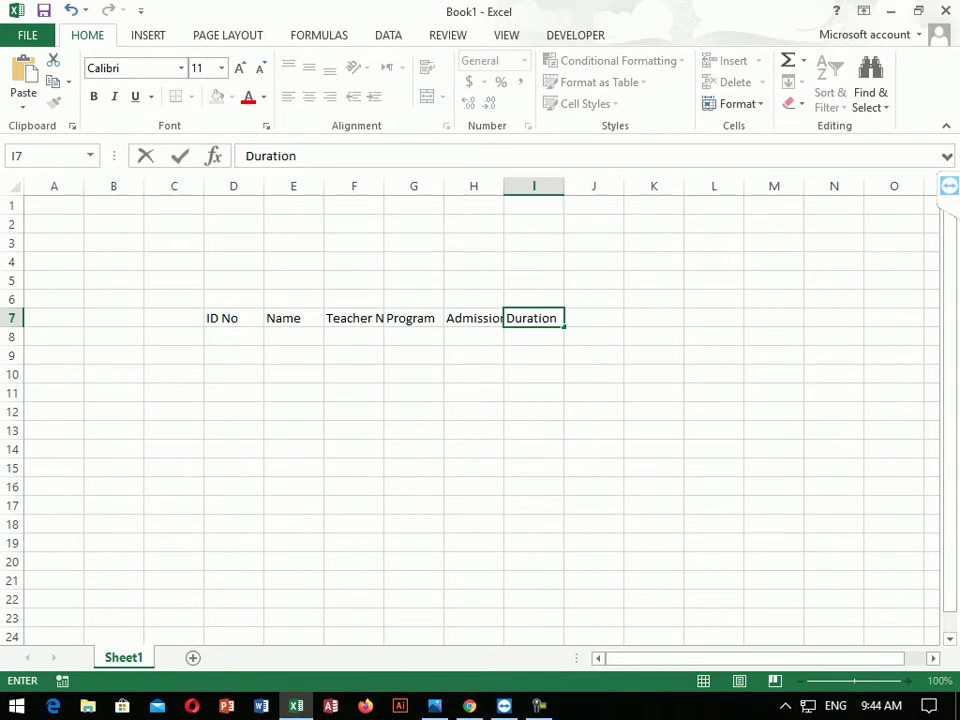
key("Tab")
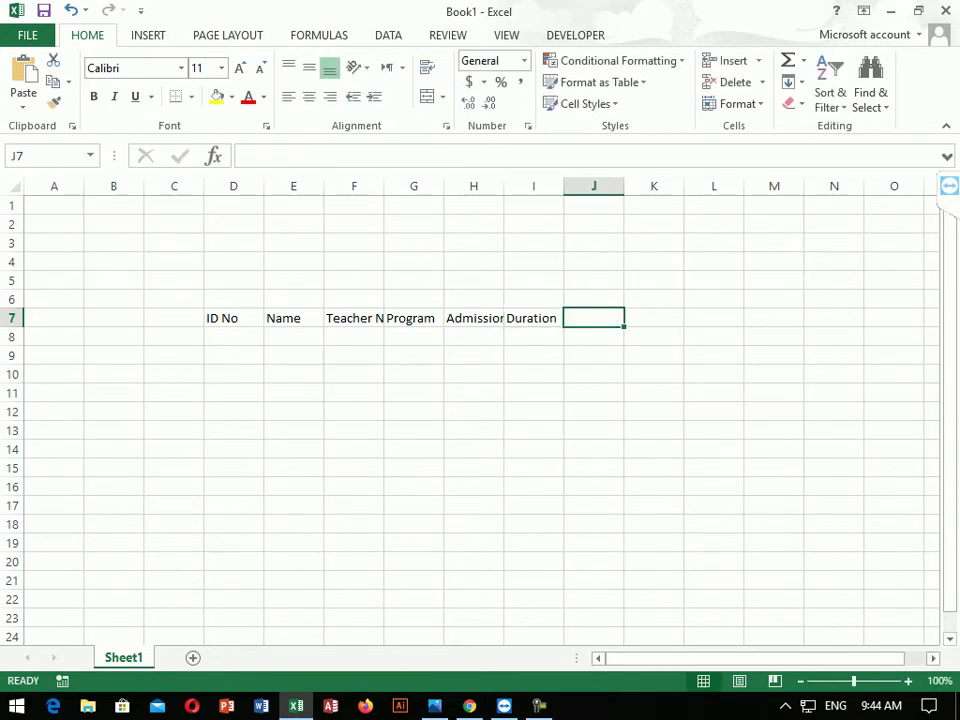
type("E")
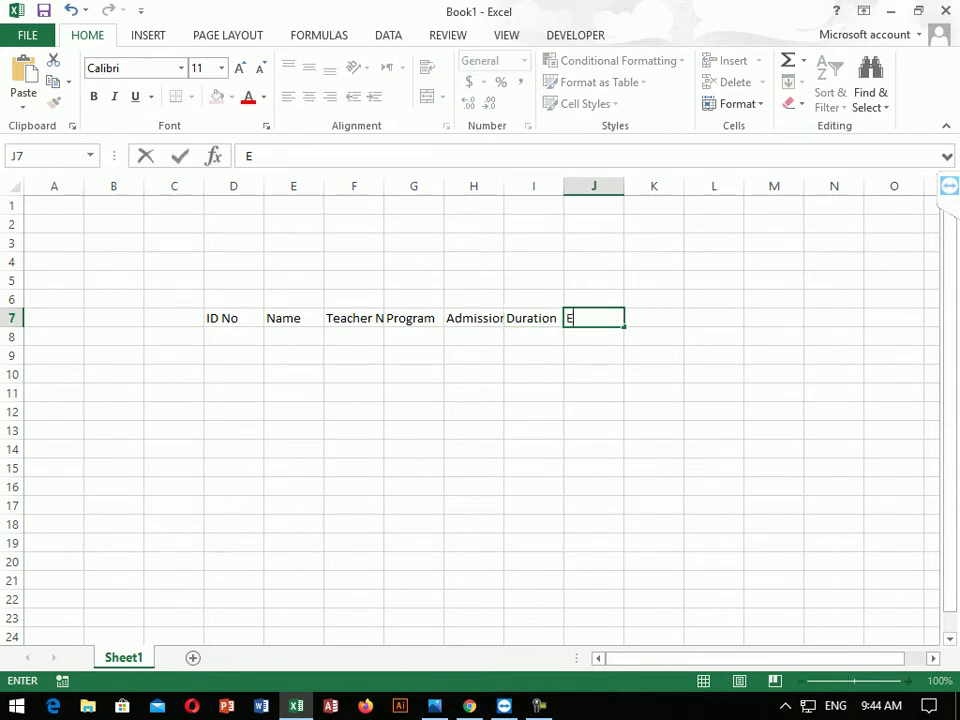
type("ngding Dta")
key("BackSpace")
key("BackSpace")
type("ate")
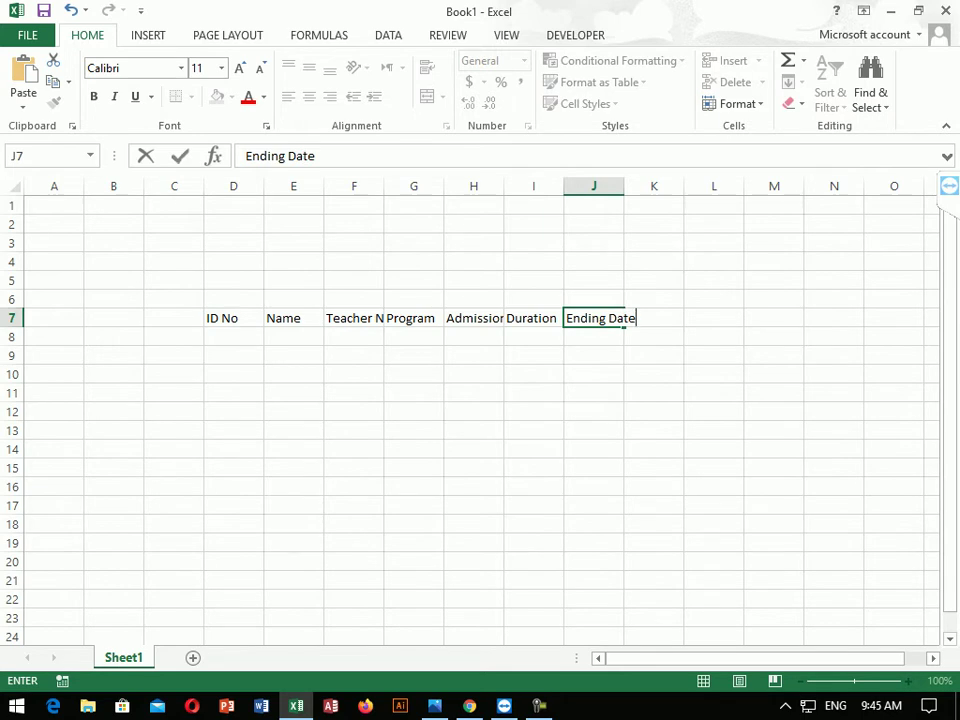
left_click(474, 468)
- AutoFit the widths of columns F through J to their heading text
double_click(624, 186)
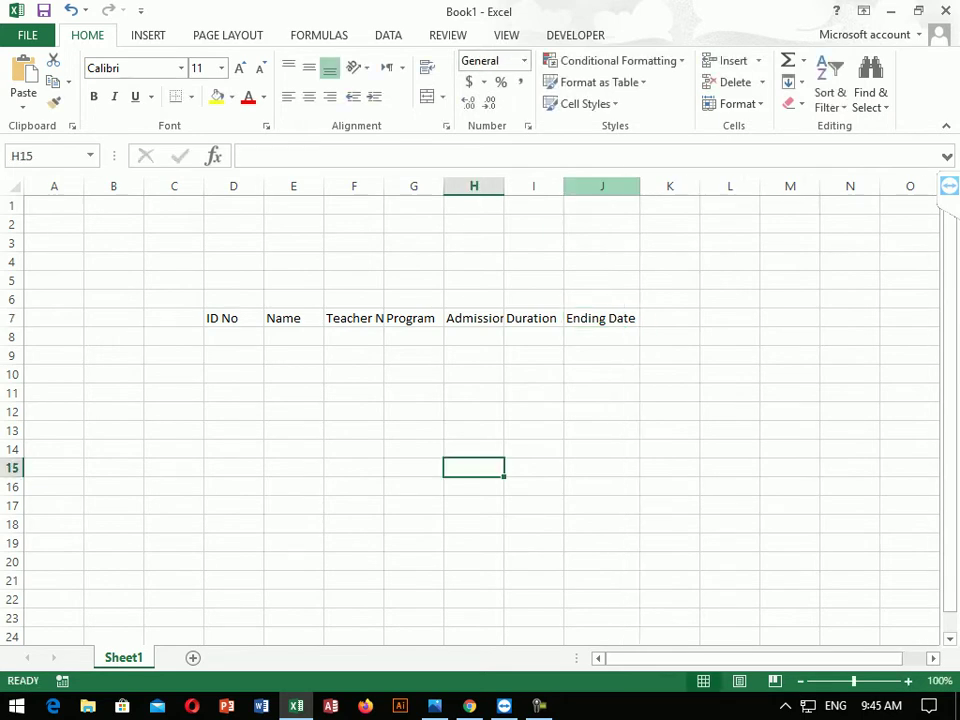
double_click(564, 186)
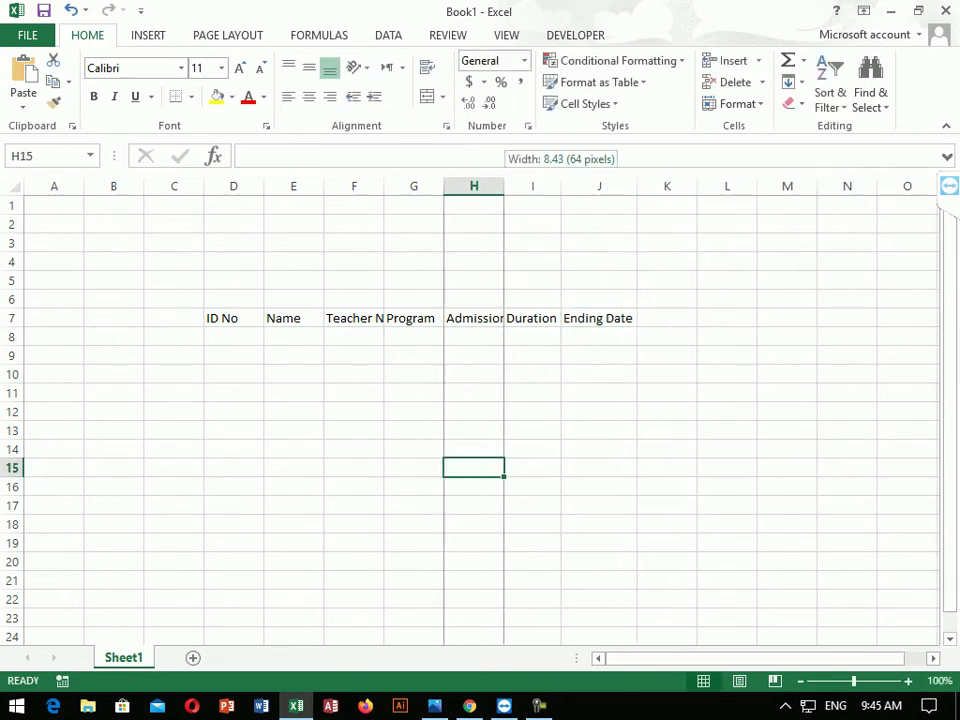
double_click(504, 186)
double_click(444, 186)
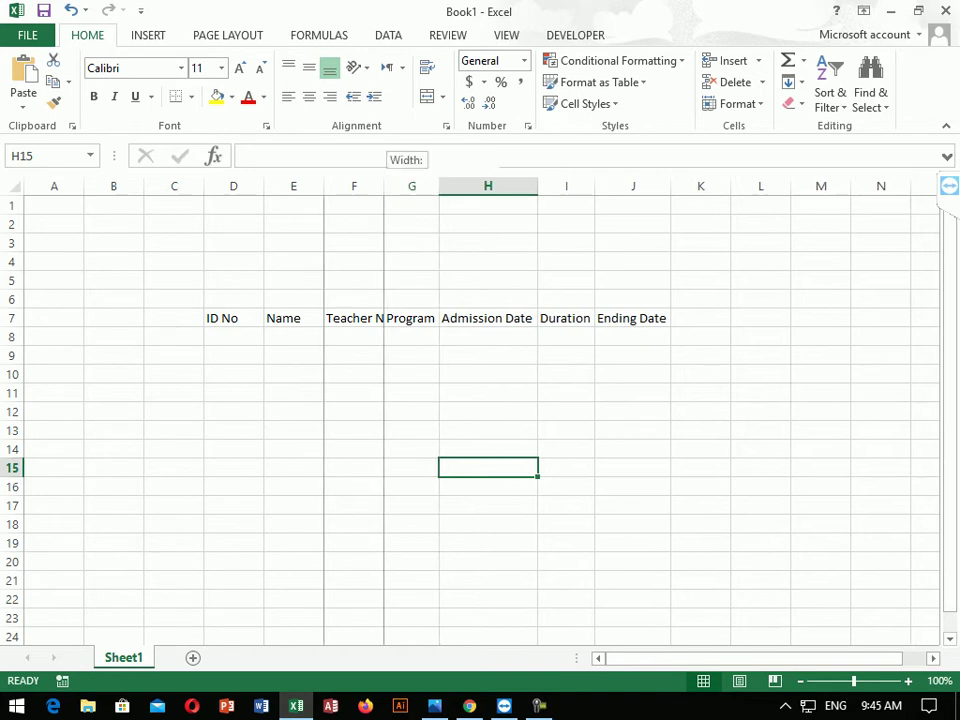
double_click(384, 186)
left_click(370, 393)
- Merge cells D3:J6 above the headings into a title block reading "Admission Project", centered horizontally and vertically
left_click_drag(664, 243, 234, 299)
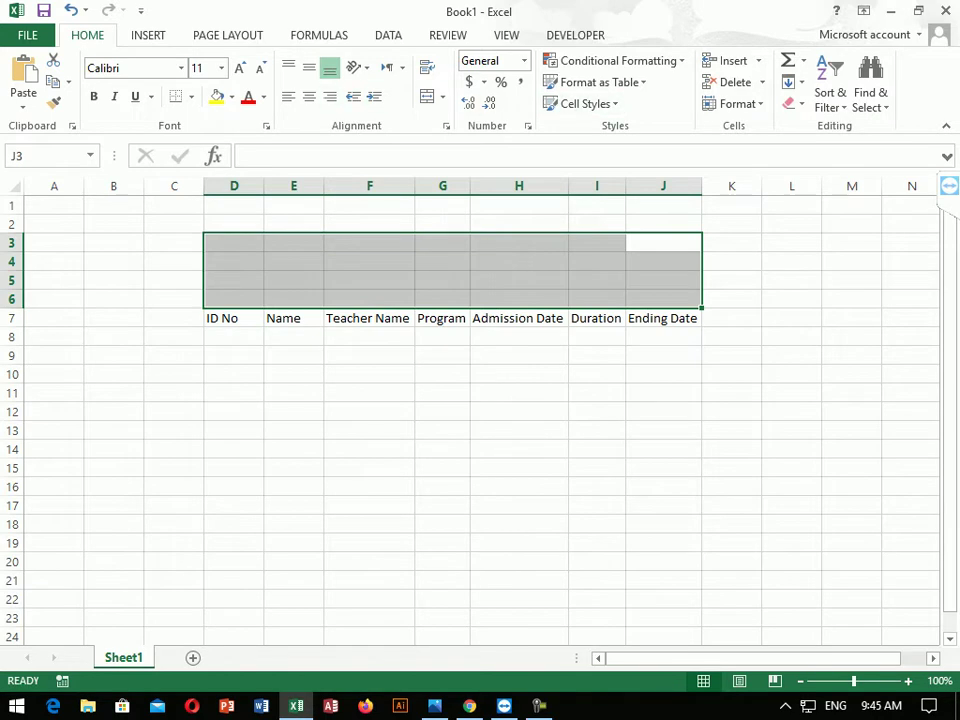
left_click(427, 96)
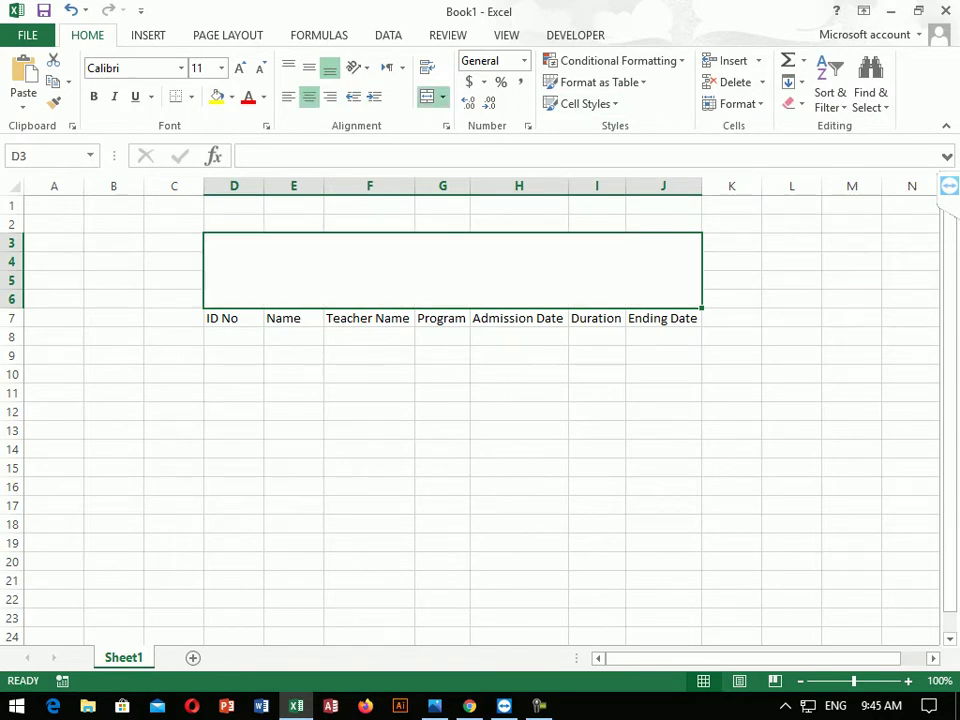
type("Addm")
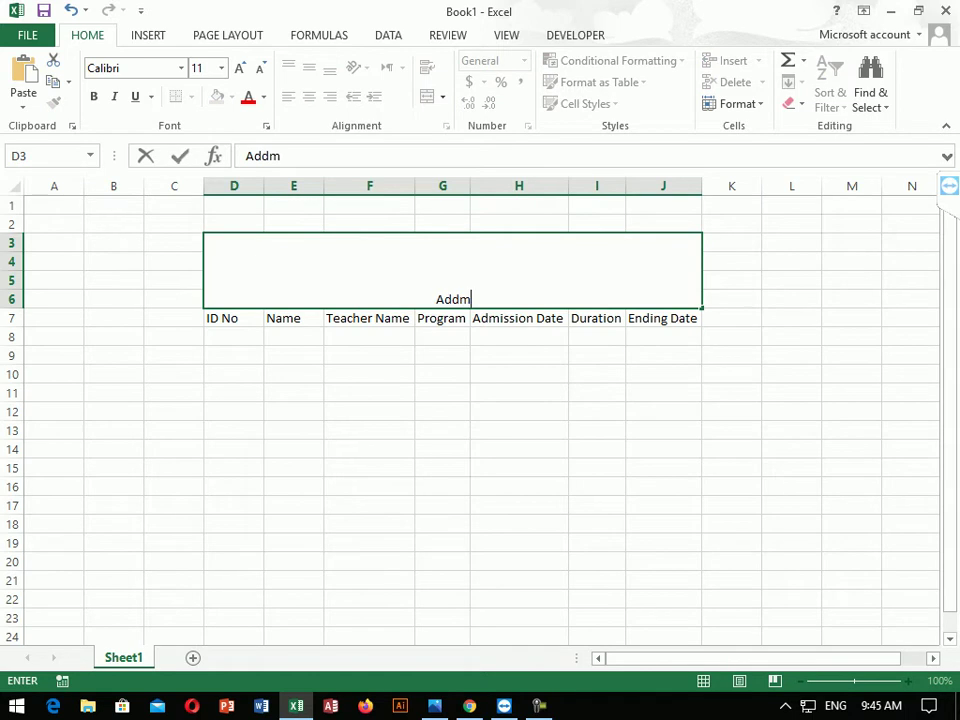
type("ission")
key("BackSpace")
key("BackSpace")
key("BackSpace")
key("BackSpace")
key("BackSpace")
key("BackSpace")
key("BackSpace")
key("BackSpace")
type("mission Pr")
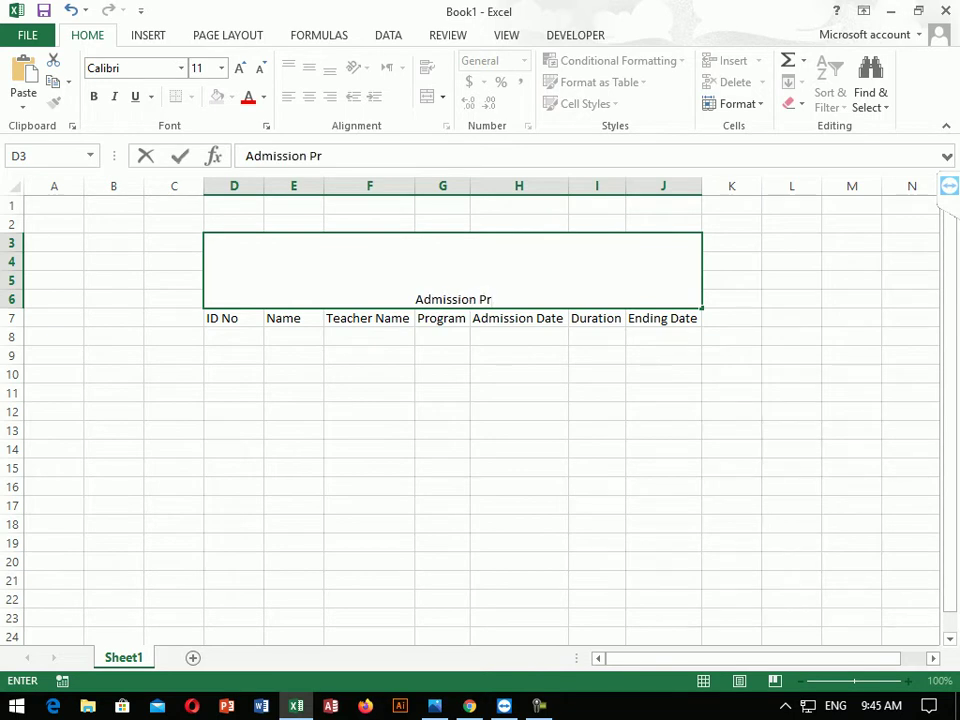
type("oject")
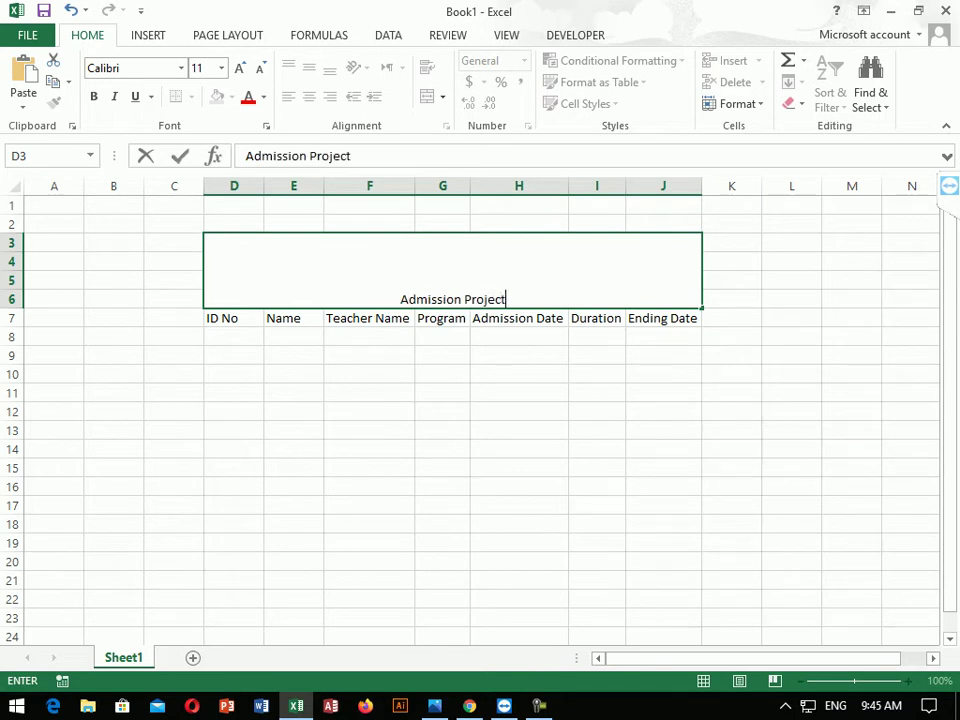
key("ctrl+Return")
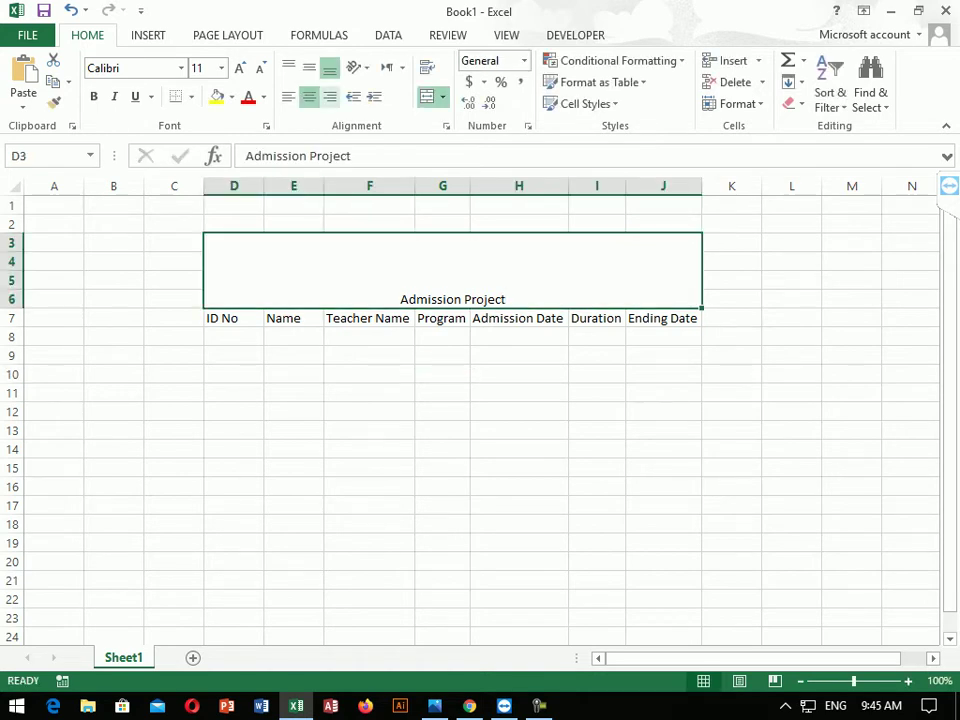
left_click(309, 67)
left_click(369, 374)
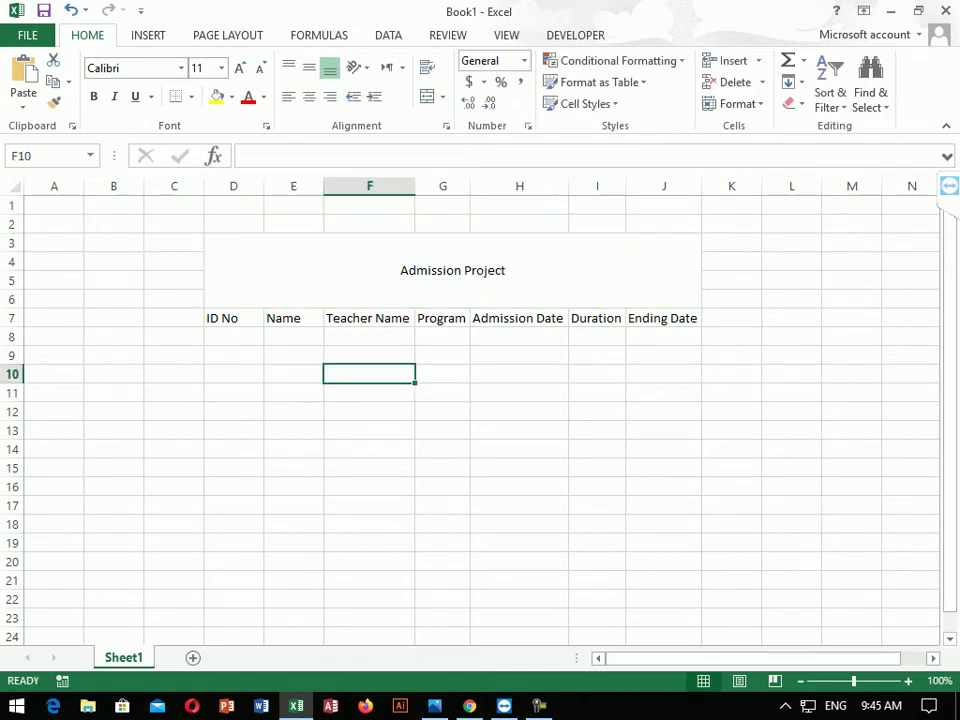
- Number the ID No column from 1 to 5 in cells D8:D12 using a fill series
left_click(234, 337)
type("1")
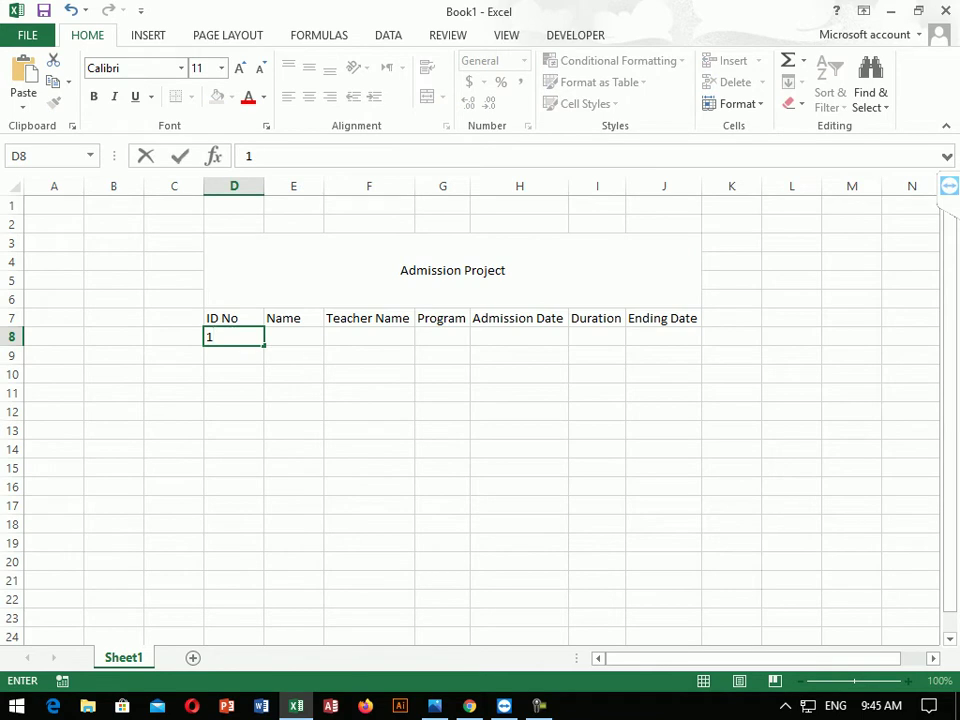
key("ctrl+Return")
left_click_drag(264, 346, 264, 416)
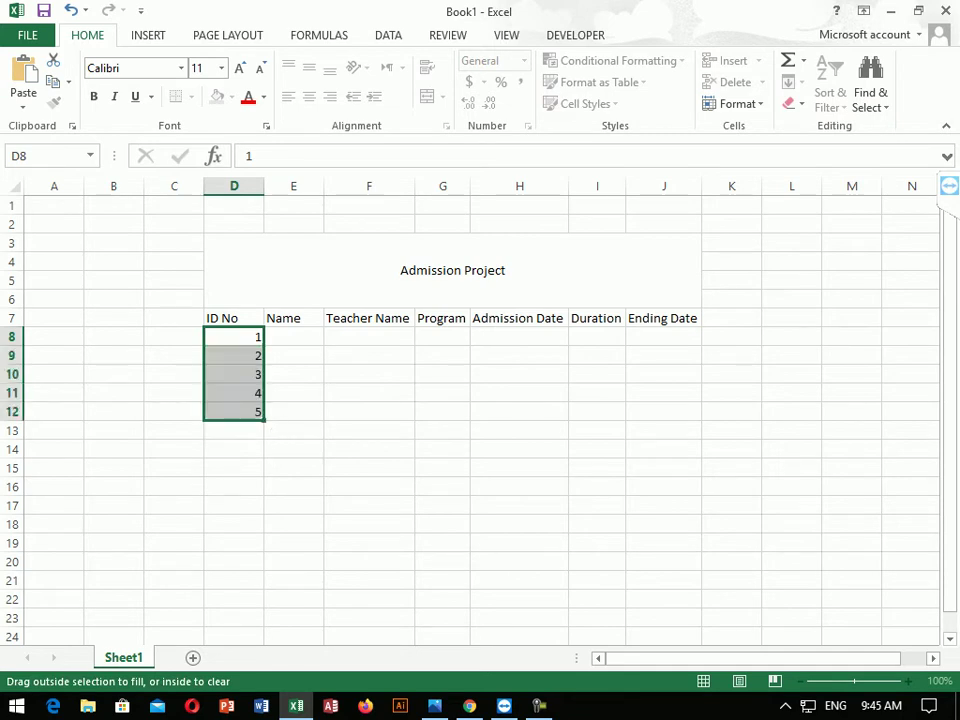
left_click(369, 449)
- Apply All Borders to the whole table, from the title block through row 12 (D3:J12)
left_click_drag(233, 250, 680, 412)
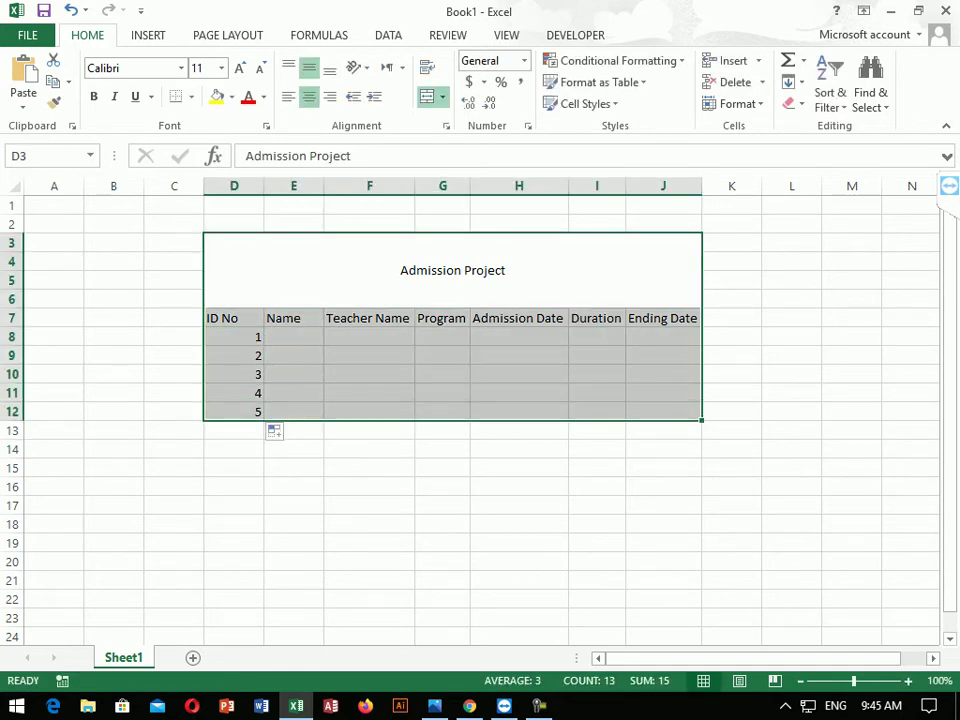
left_click(191, 96)
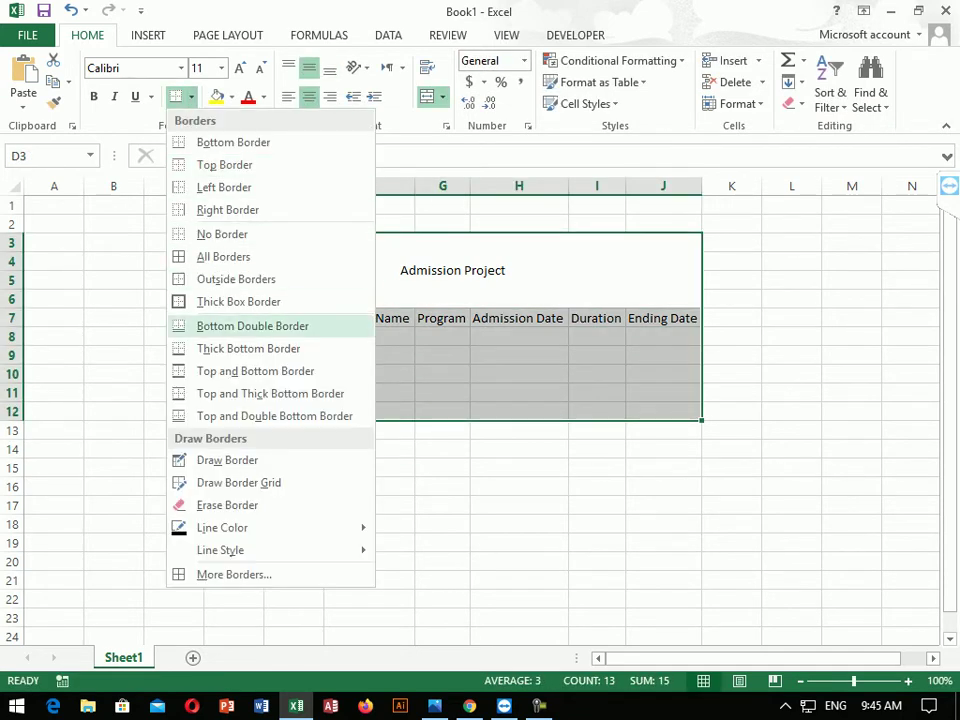
left_click(223, 256)
left_click(441, 484)
- Fill the Name column with the five students' first names in cells E8:E12
left_click(293, 337)
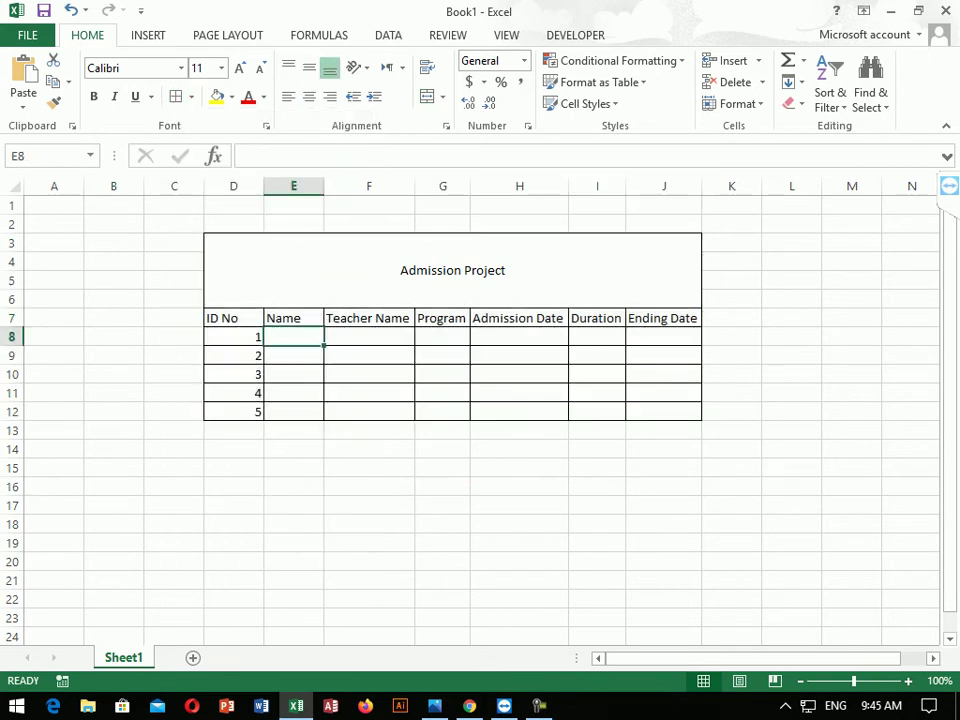
type("Ja")
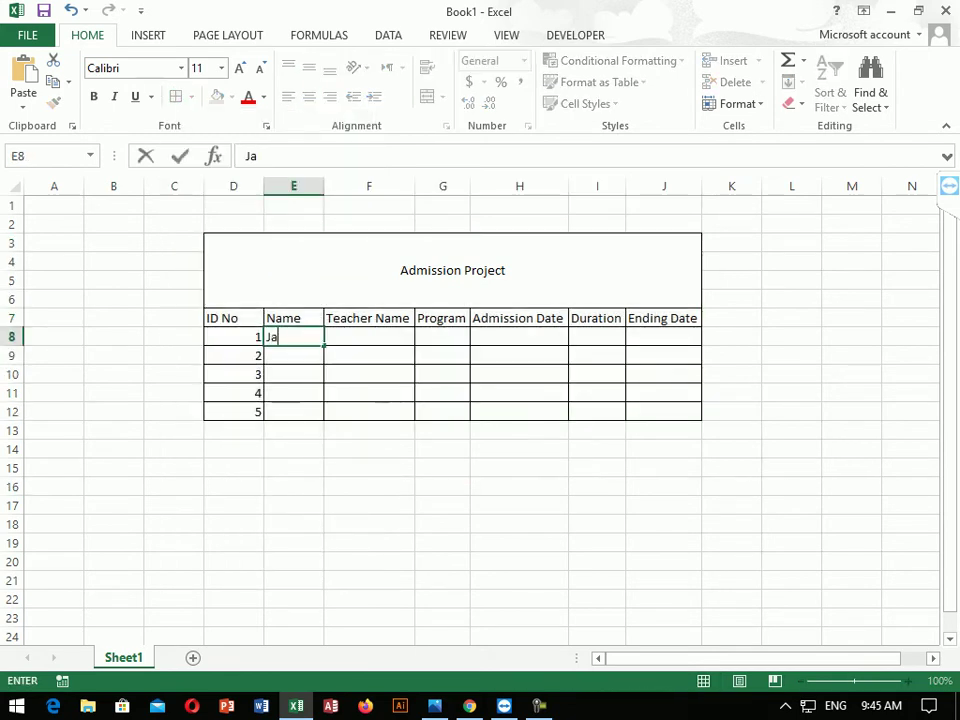
type("ved")
key("Return")
type("Karim")
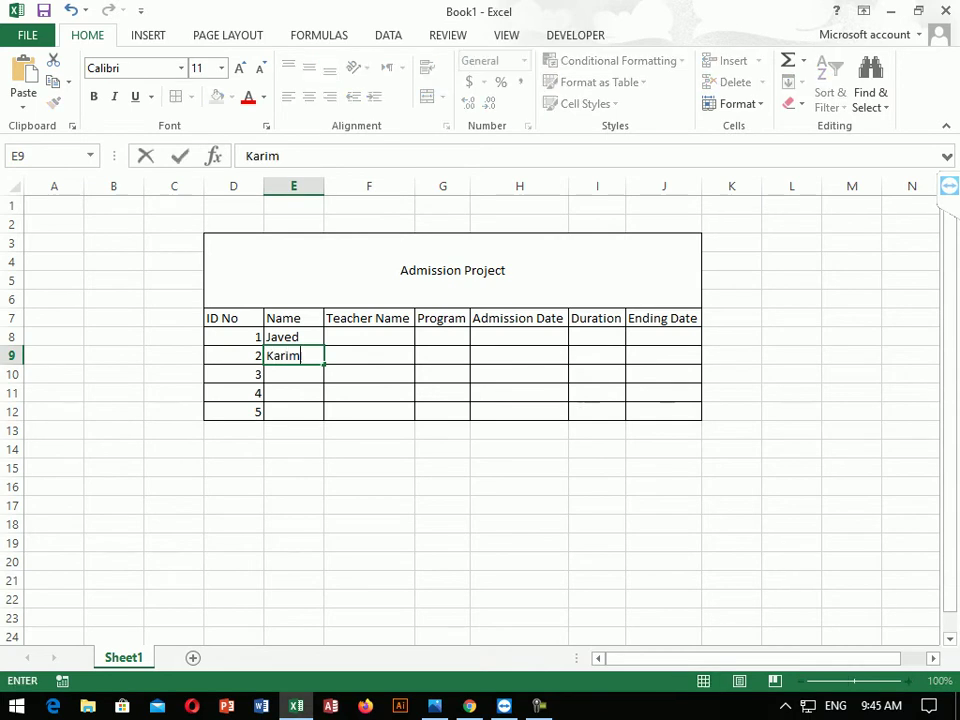
key("Return")
type("Hadi")
key("Return")
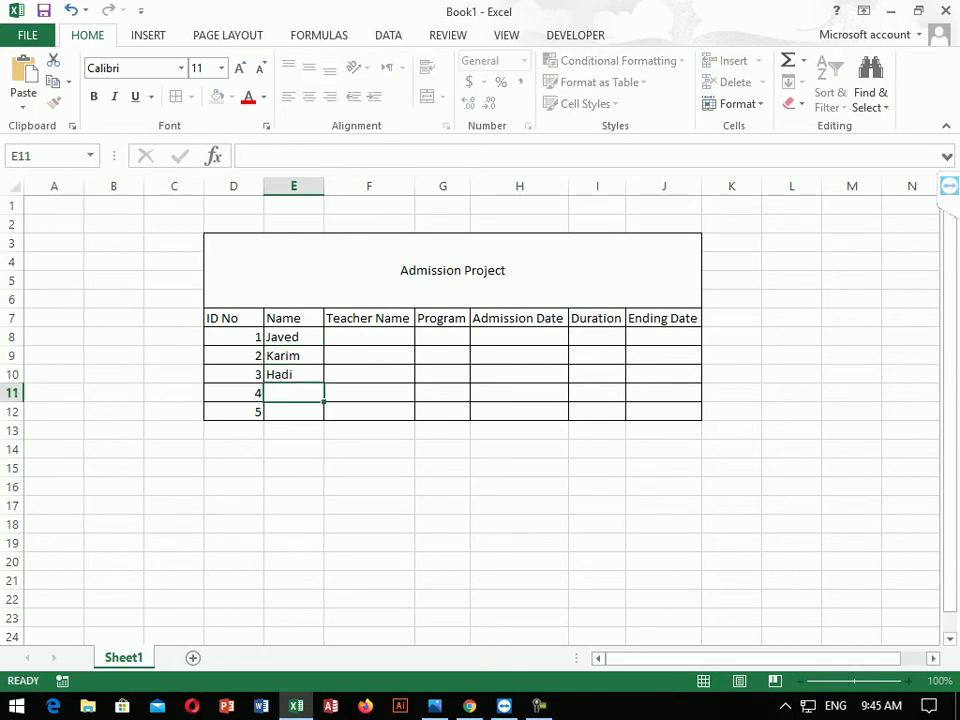
type("Zohra")
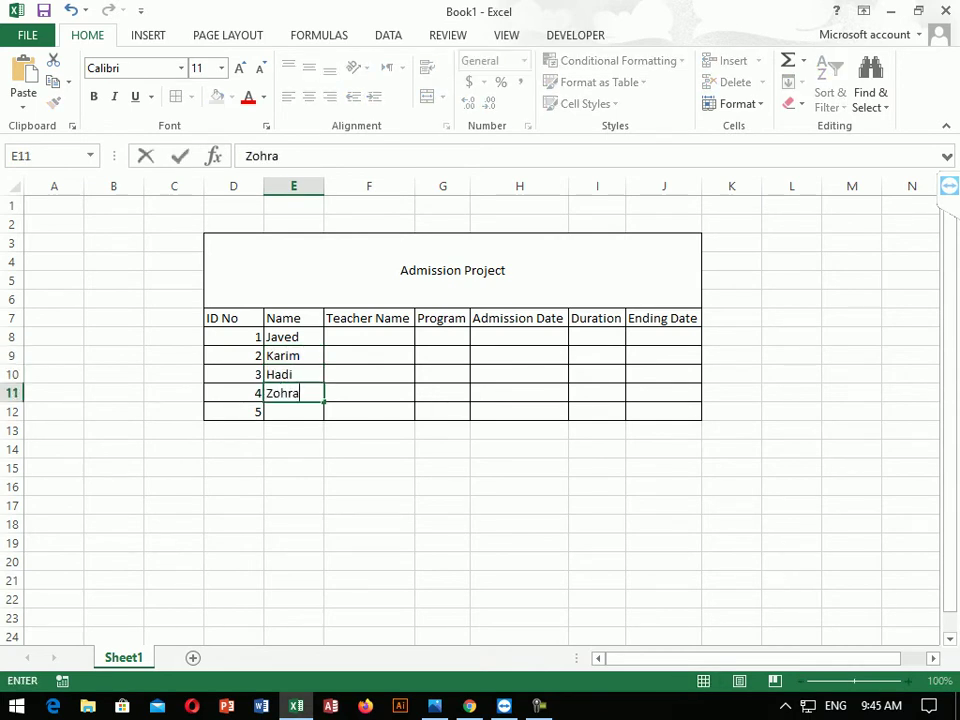
key("Return")
type("Wali")
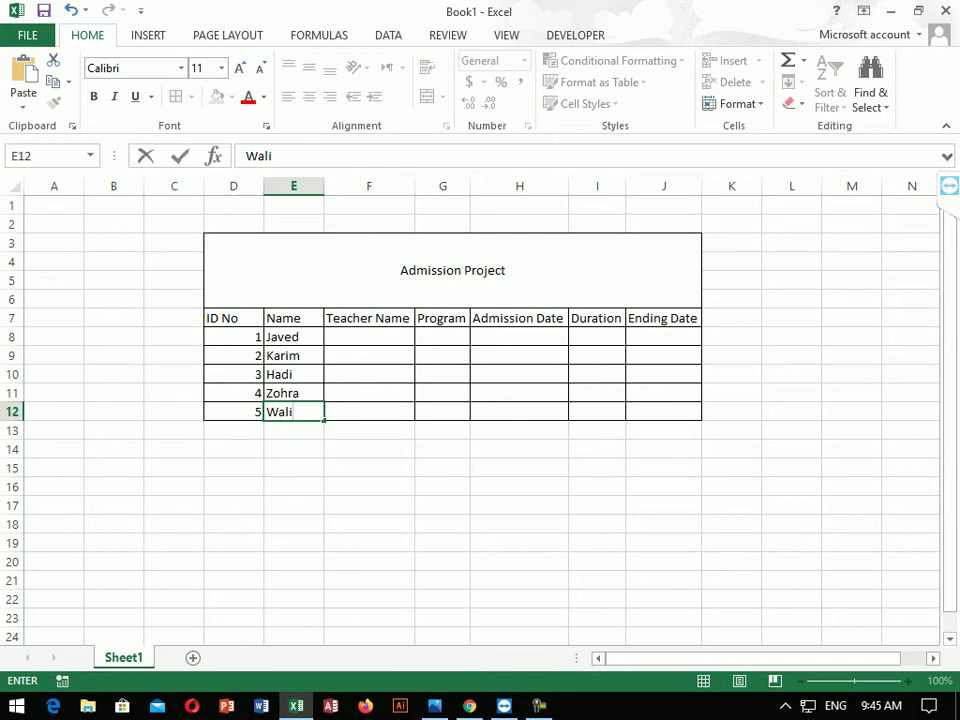
- Enter the first two teachers' names, each with the title "Sir", in the Teacher Name cells F8 and F9
left_click(369, 337)
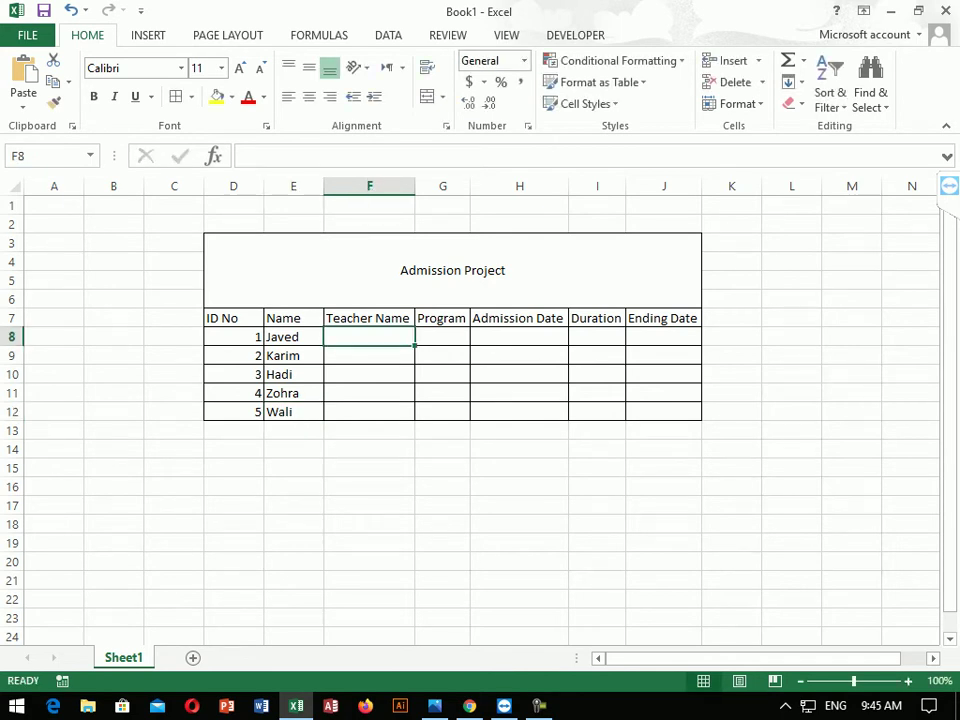
type("Sir Ali")
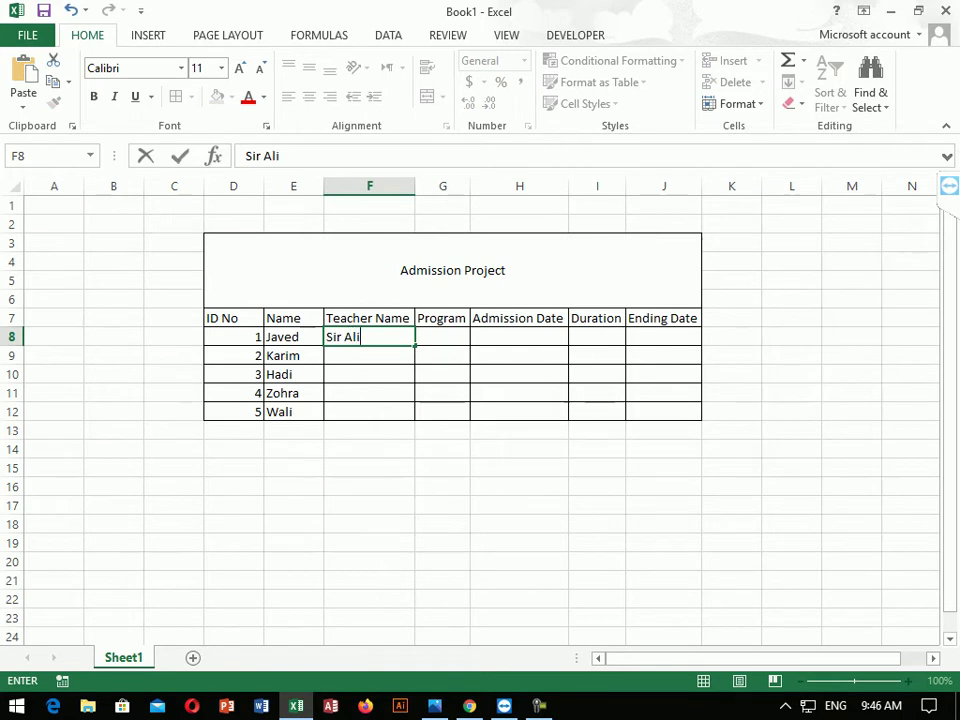
key("Return")
type("Sir ")
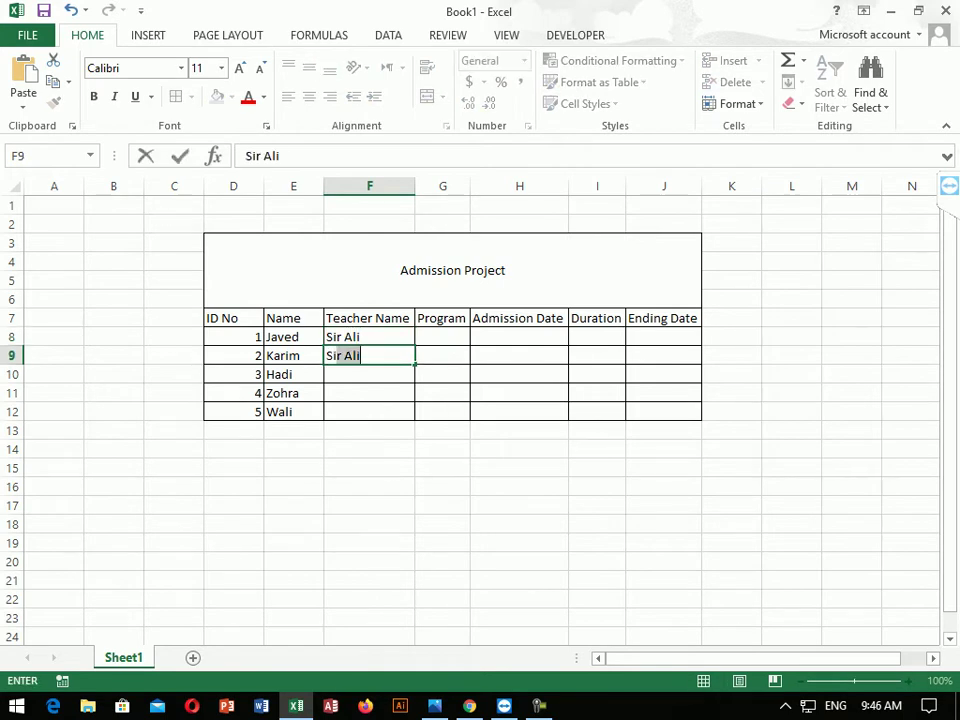
type("Mohha")
key("BackSpace")
key("BackSpace")
type("ammad")
key("Return")
- Enter the third and fourth teachers' names, each with the title "Miss", in cells F10 and F11
type("Miss")
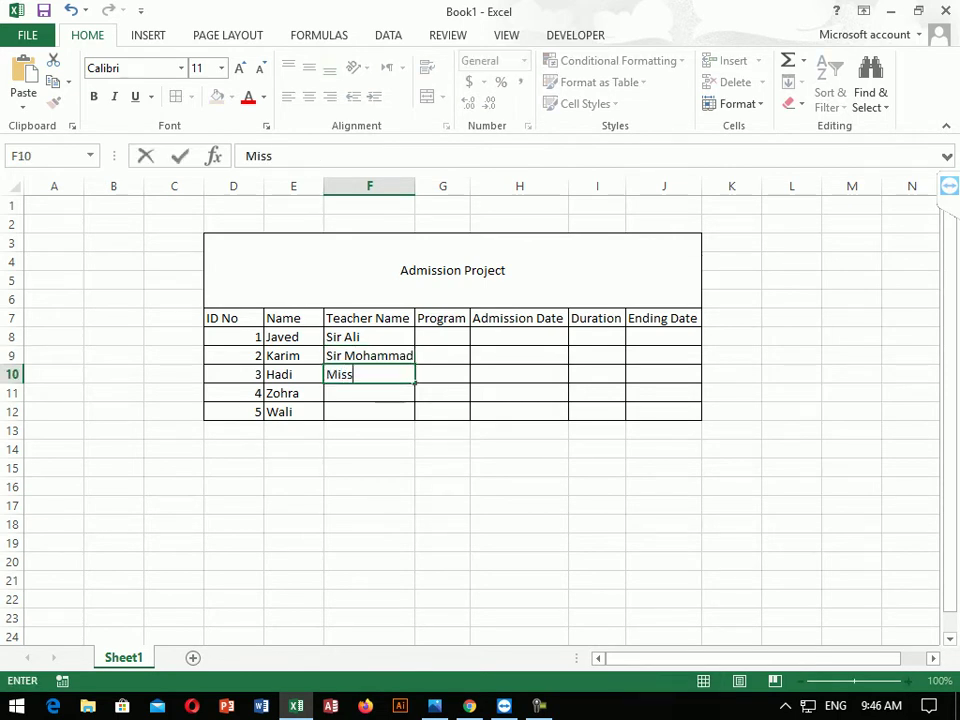
type(" Arzoo")
key("Return")
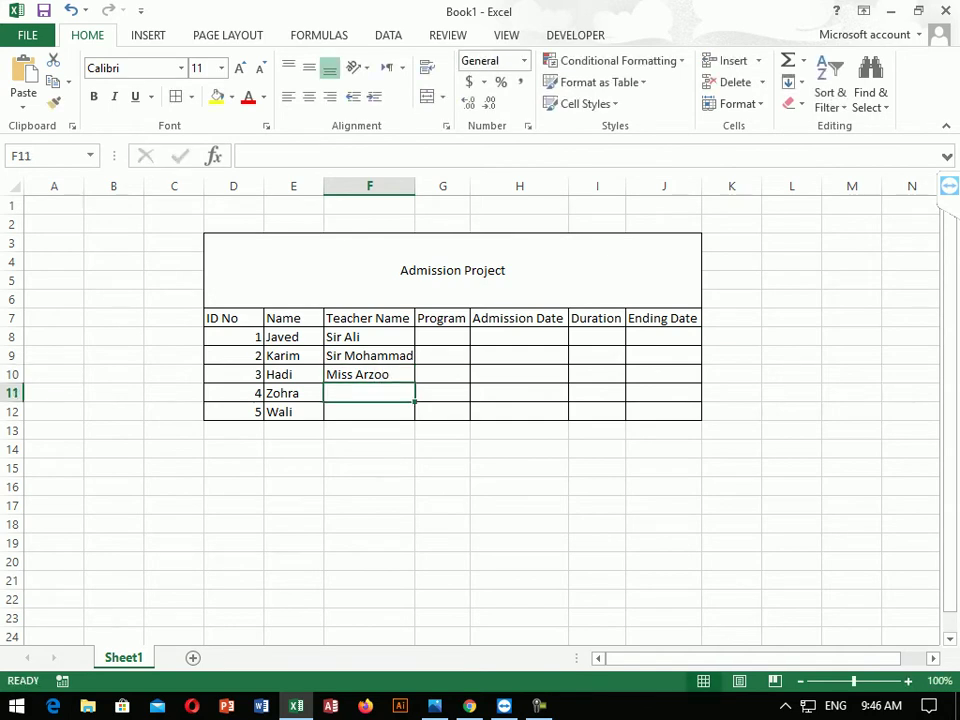
type("Miss")
key("BackSpace")
key("BackSpace")
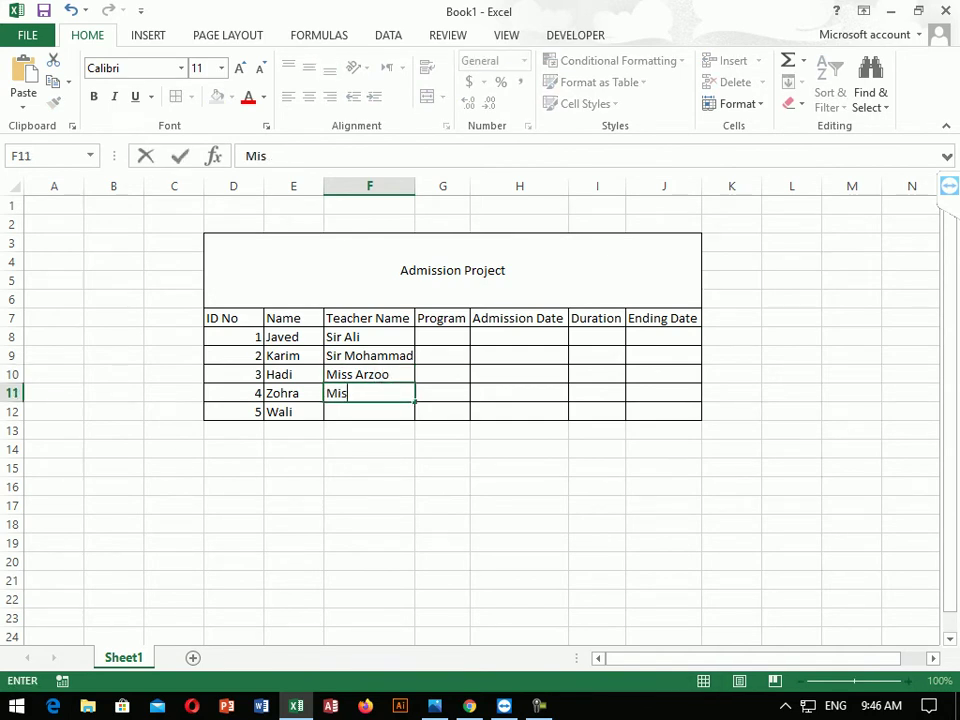
type("s ")
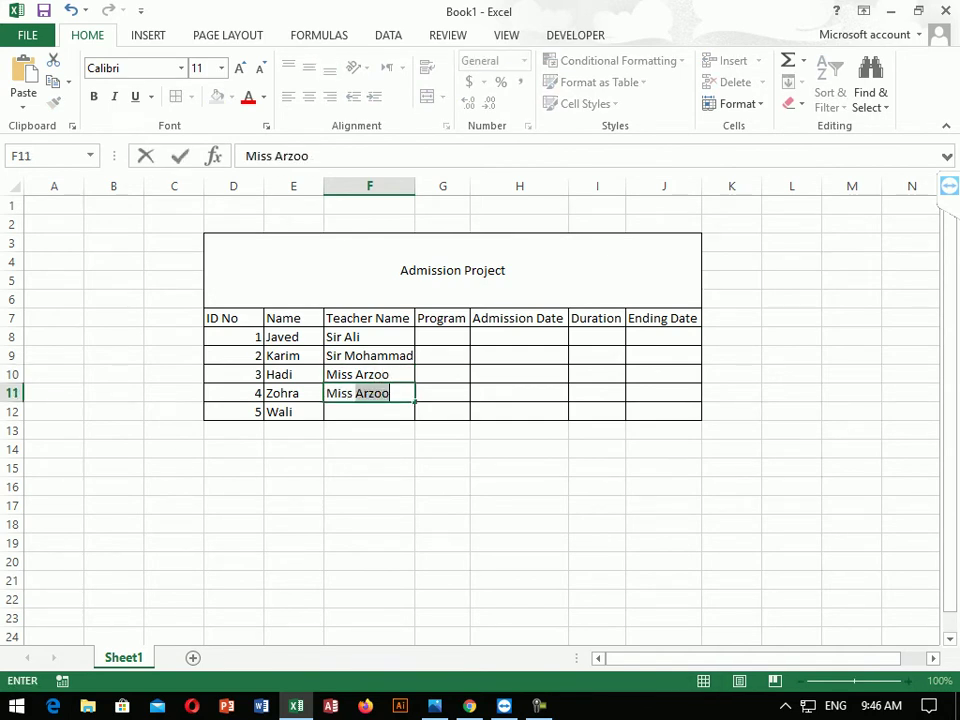
type("Zhara")
key("Return")
- Complete the Teacher Name column with the fifth teacher's name, titled "Sir", in cell F12
type("Sio")
key("BackSpace")
key("BackSpace")
type("ir")
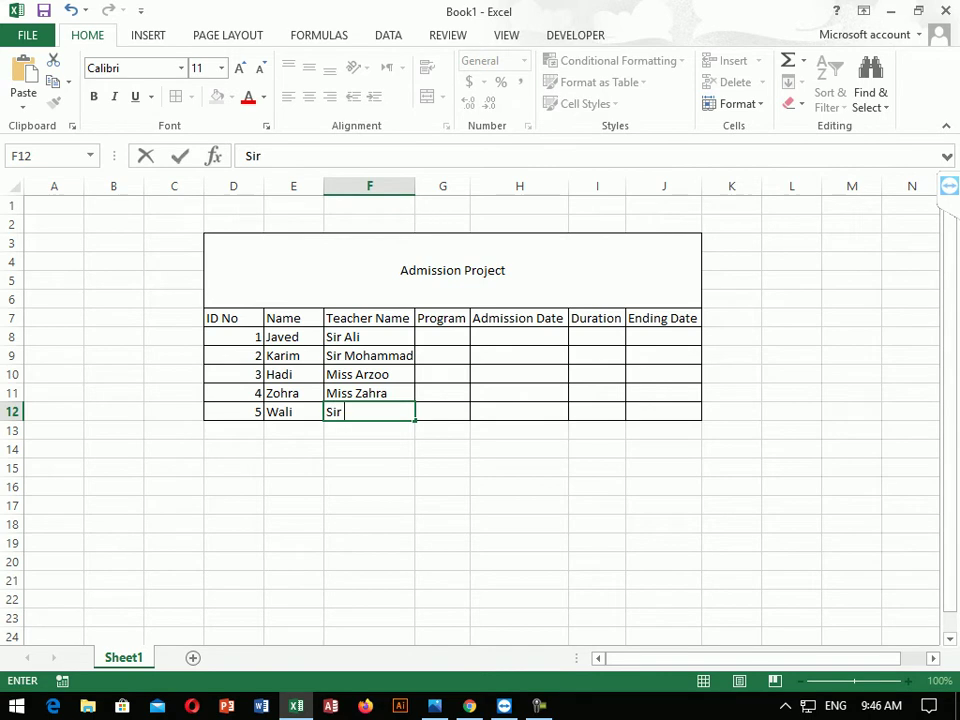
type(" R")
type("uho")
key("BackSpace")
key("BackSpace")
key("BackSpace")
type("ohullah")
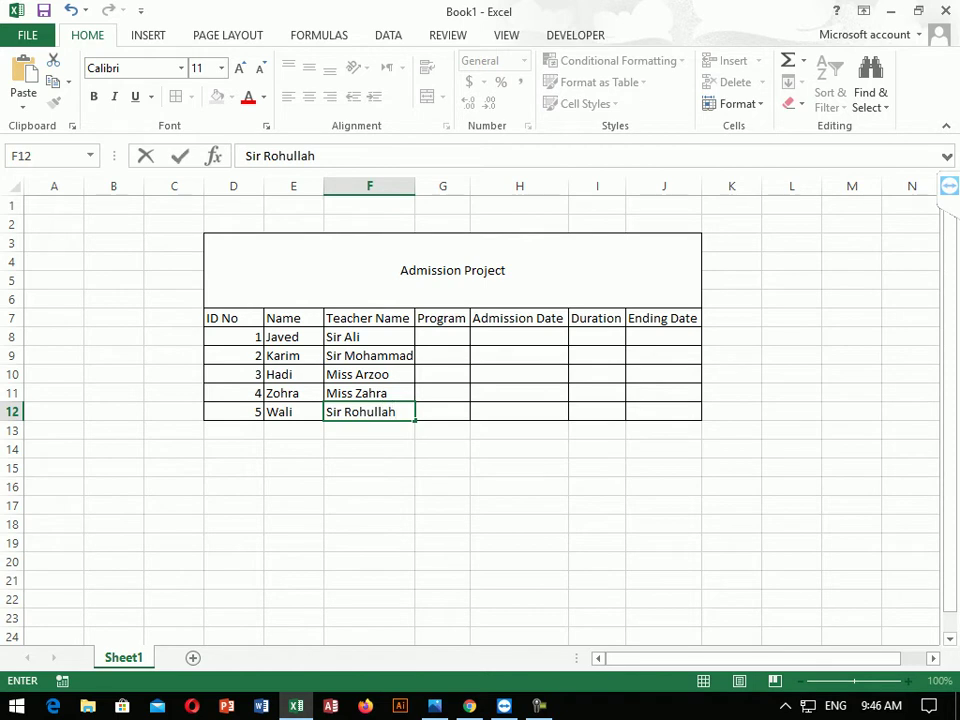
- Enter "Ms Word" and "Adobe Photoshop" as the first two programs in cells G8 and G9
left_click(442, 337)
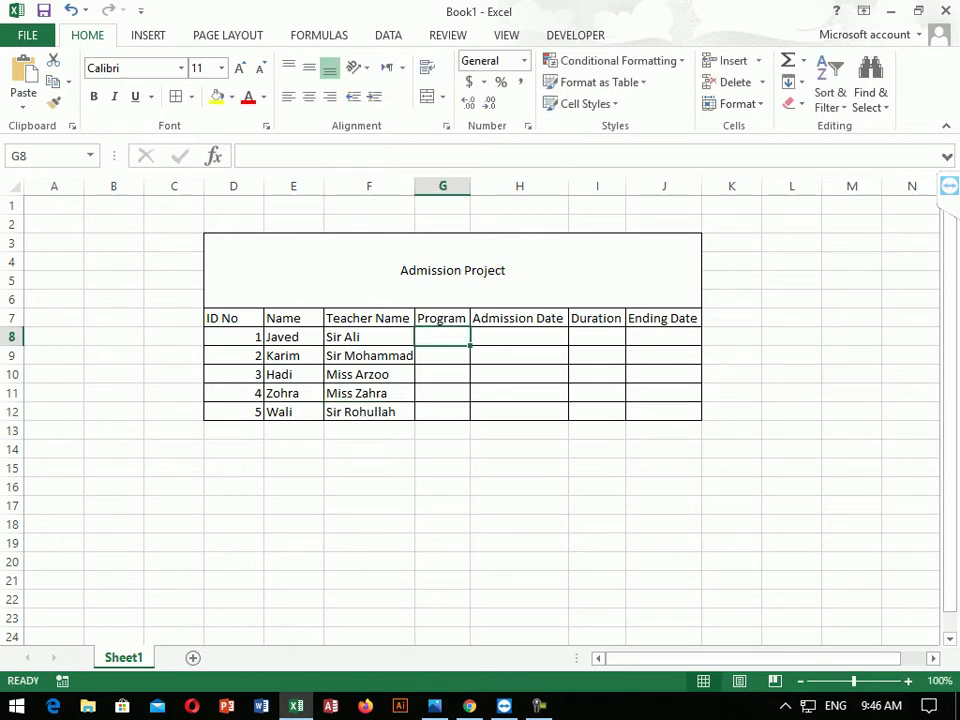
type("Ms")
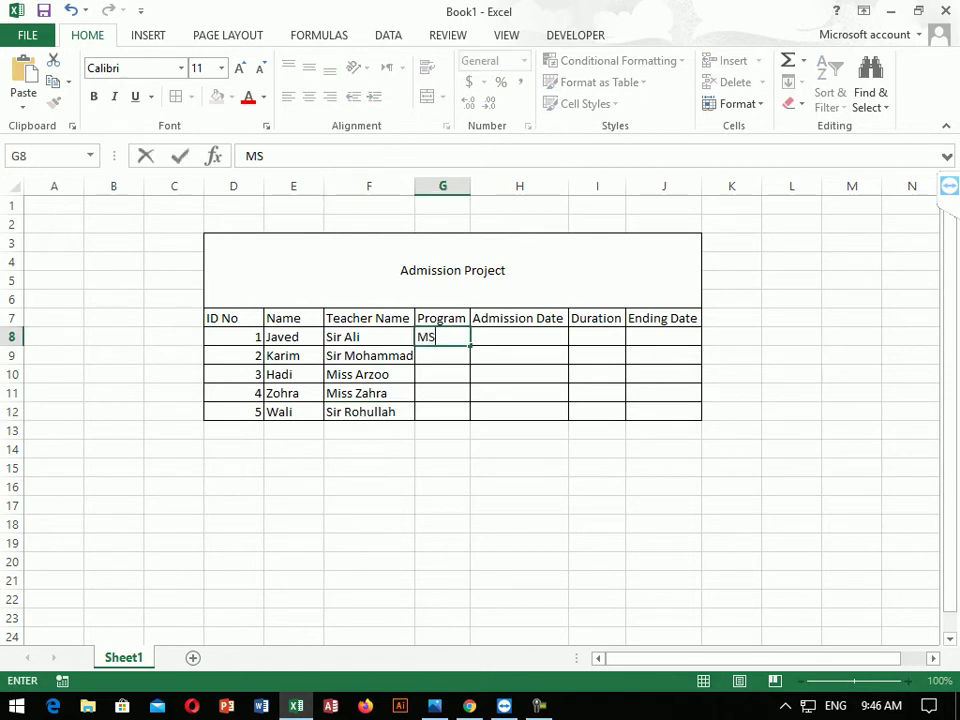
type(" Word")
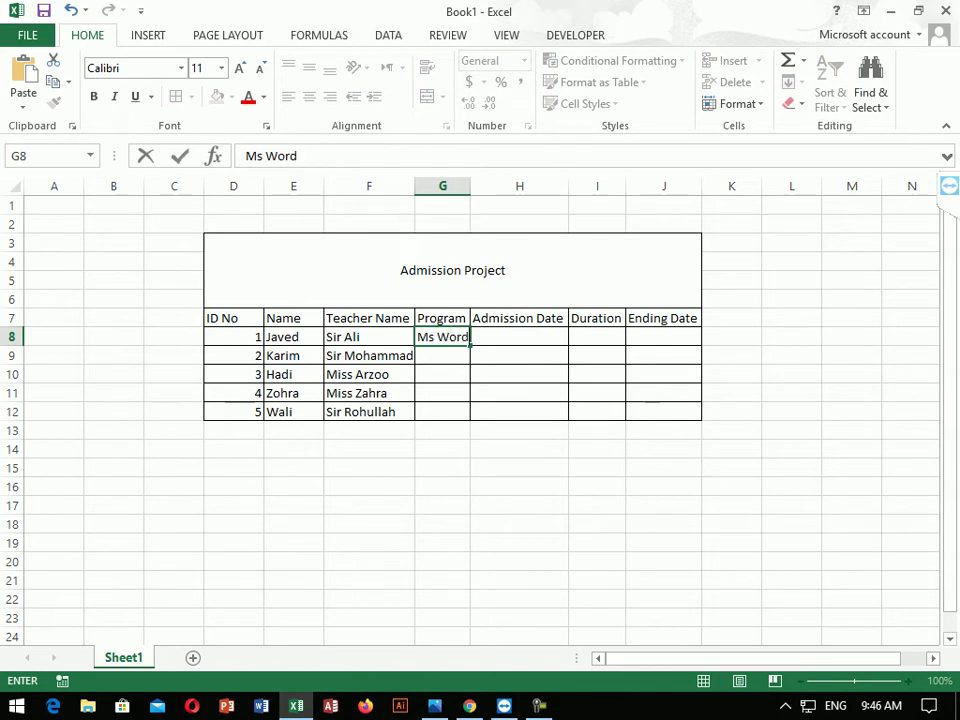
key("Return")
type("M")
key("BackSpace")
type("Adobe ")
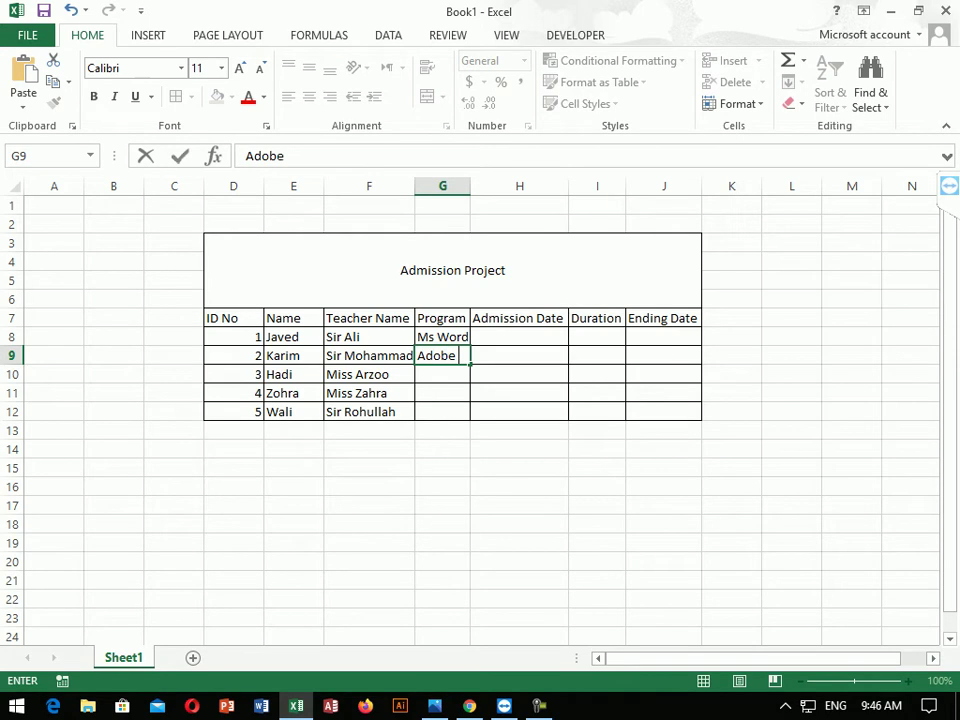
type("Photoshop")
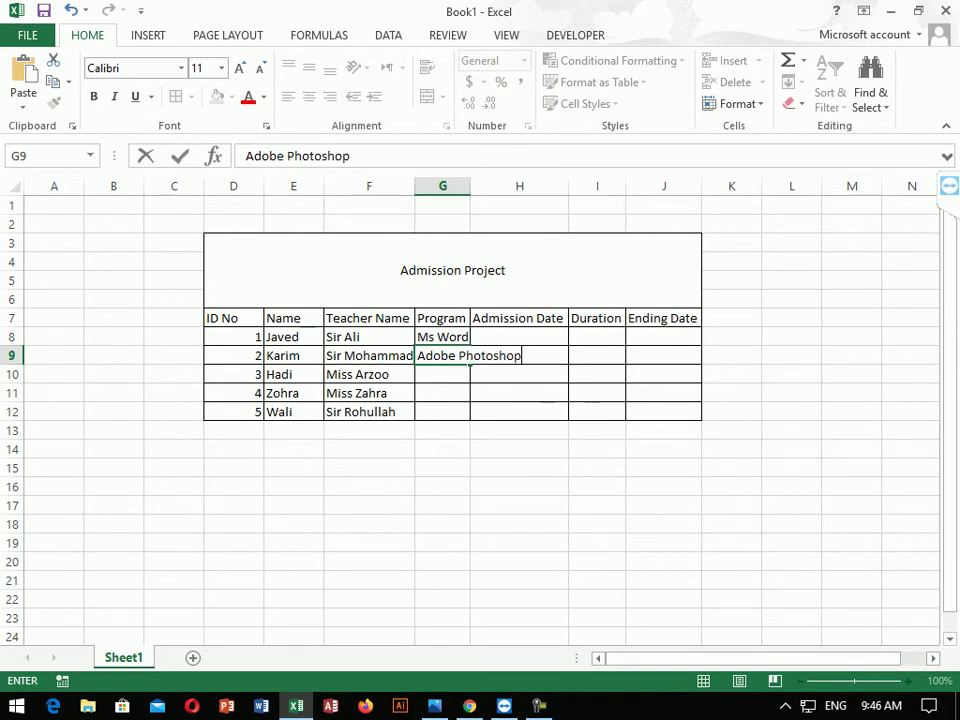
key("Return")
- Enter "Adobe Premiere" as the third student's program in cell G10
type("Adobe Pr")
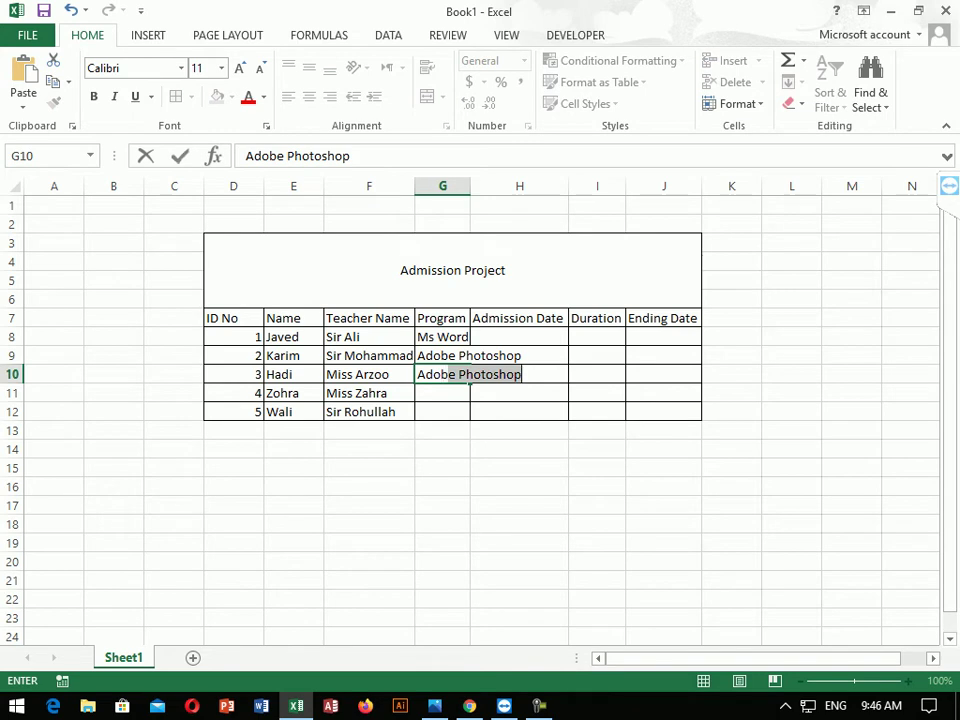
type("emire")
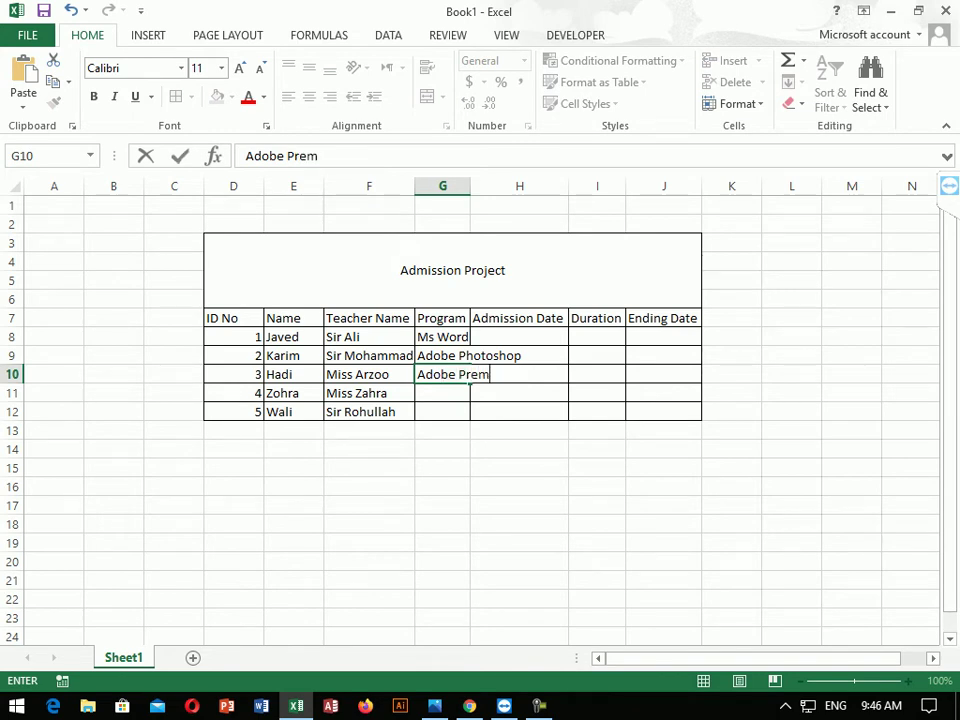
key("BackSpace")
key("BackSpace")
type("ere")
key("Return")
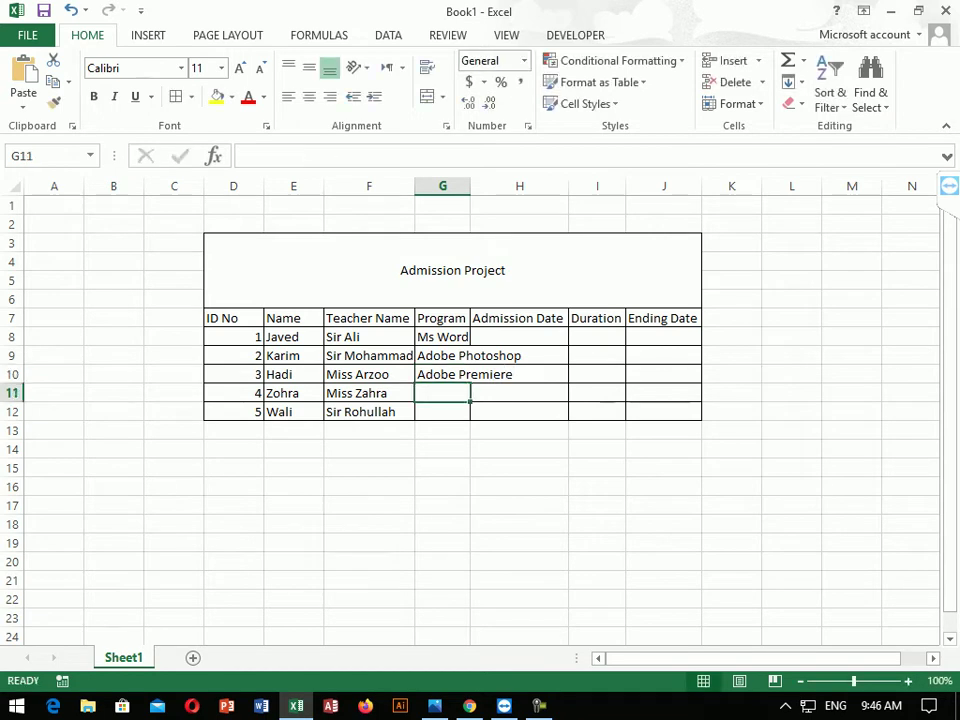
- Complete the Program column with "Ms Excel" in cell G11 and "HTML" in cell G12
type("Ms ")
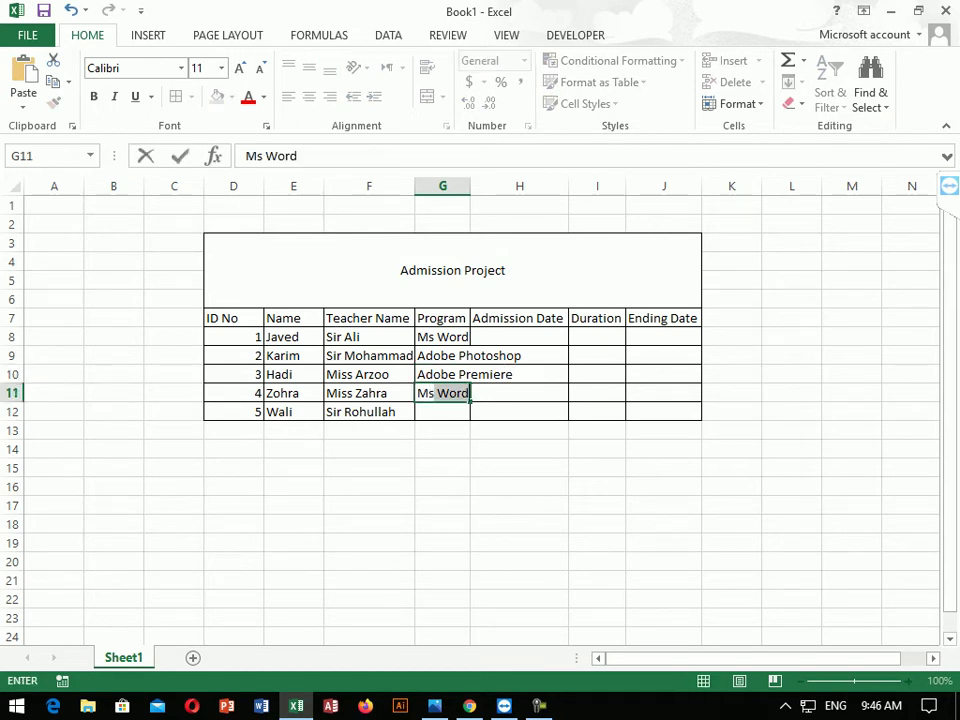
type("exc")
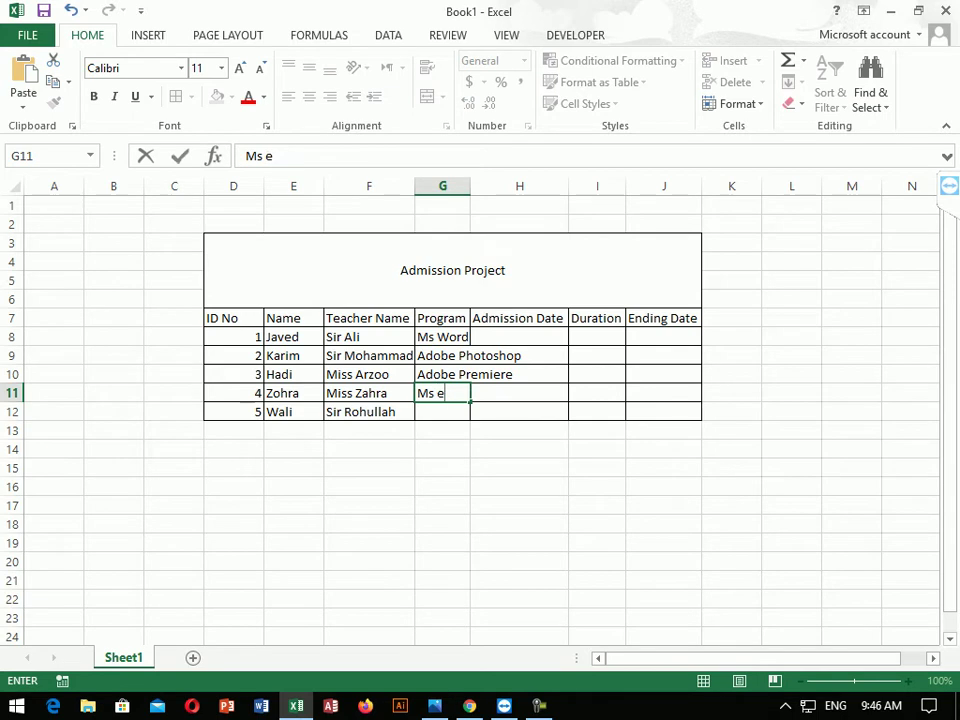
key("BackSpace")
key("BackSpace")
key("BackSpace")
type("Excel")
key("Return")
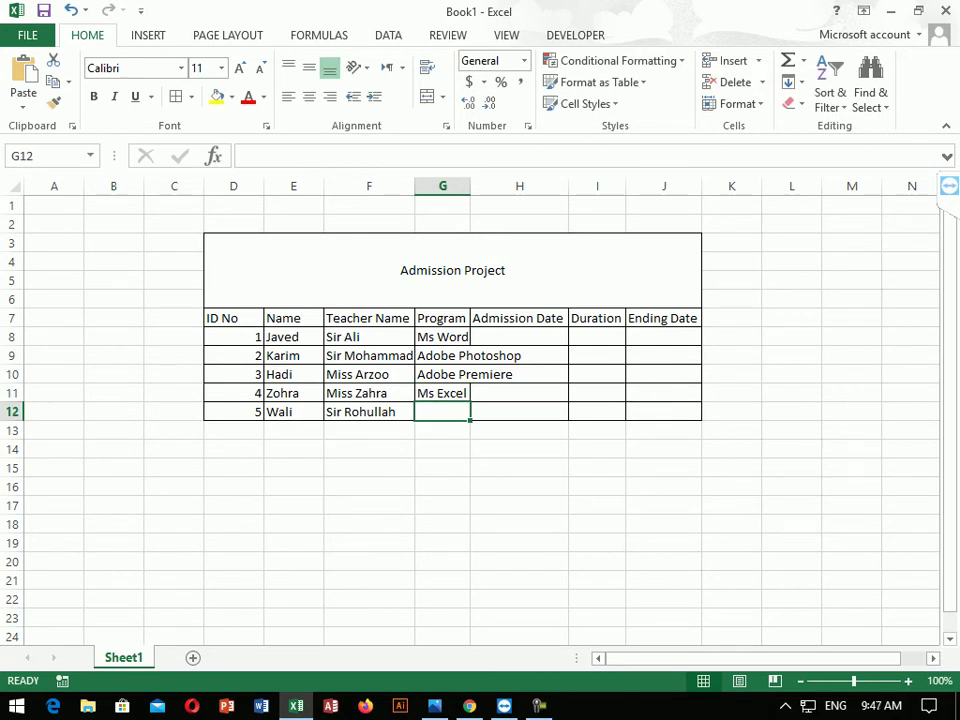
type("HTML")
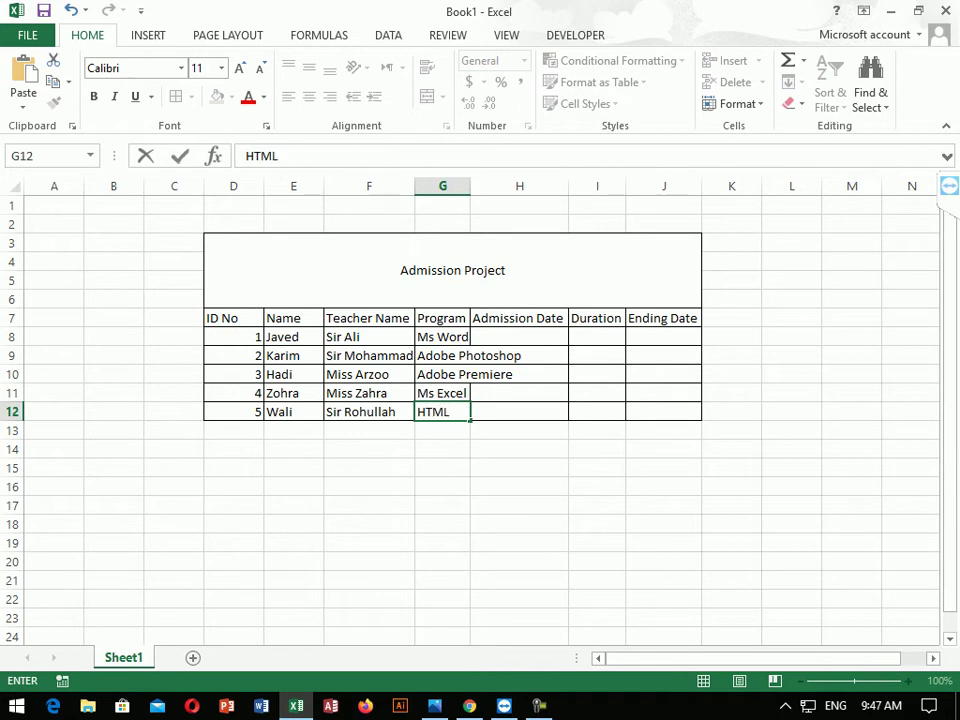
- AutoFit the width of the Program column (G) to its longest entry
left_click(519, 580)
double_click(470, 186)
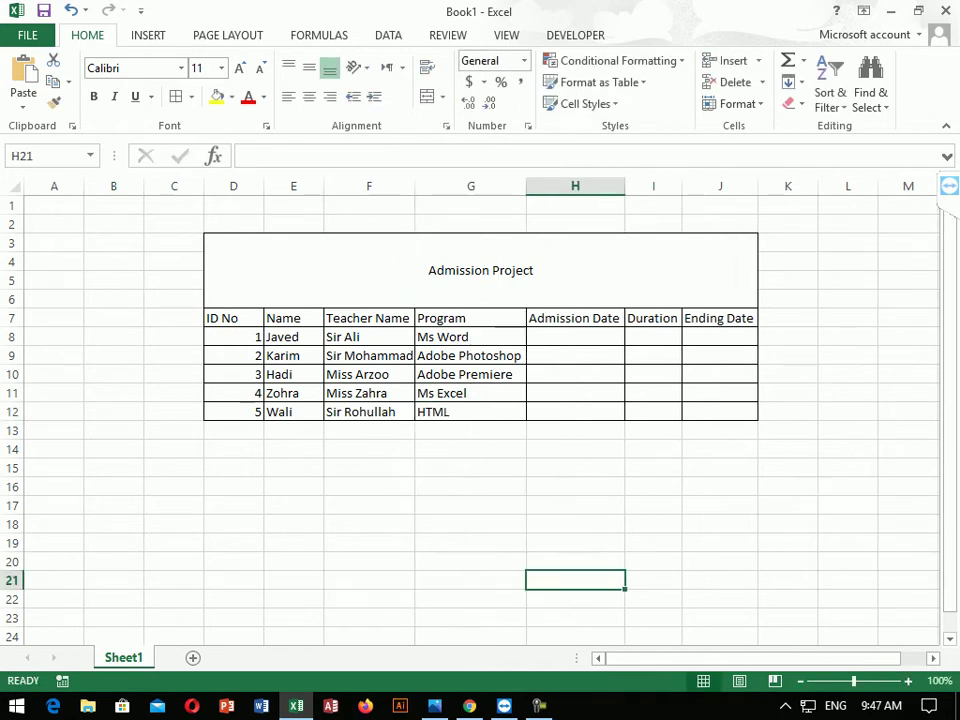
left_click(575, 448)
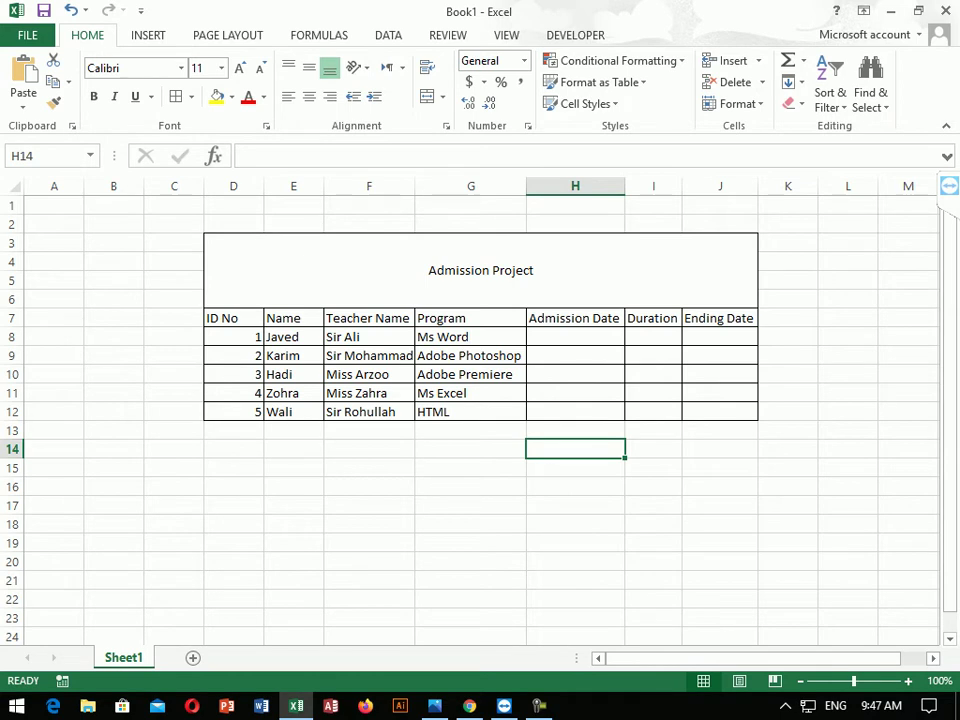
- Enter 2/5/2019 as the first student's admission date in cell H8
left_click(575, 337)
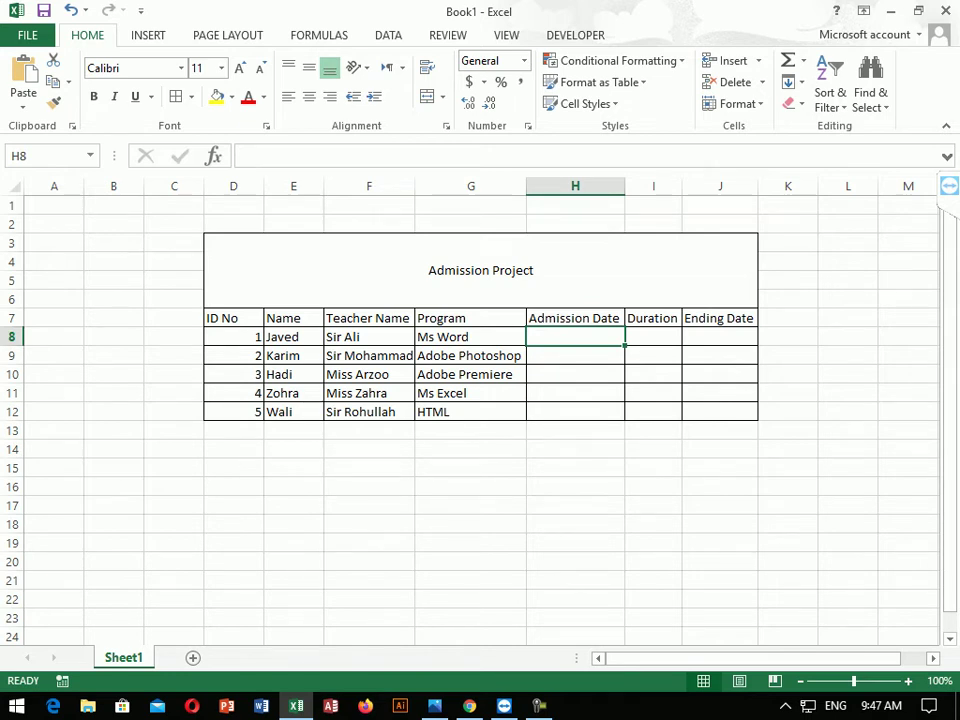
type("2/5/2019")
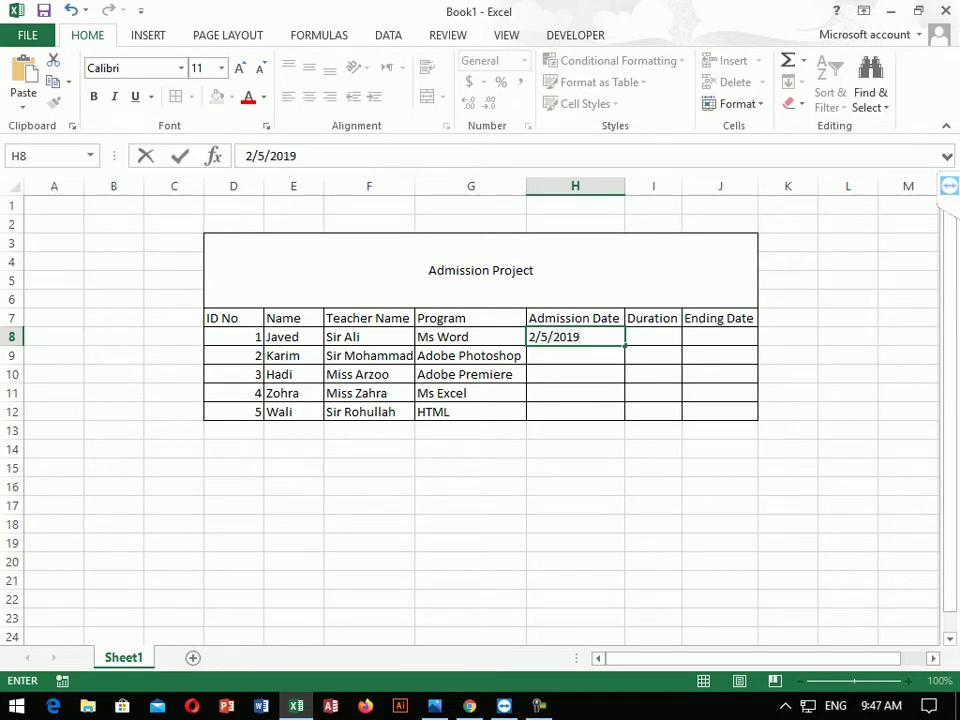
key("Return")
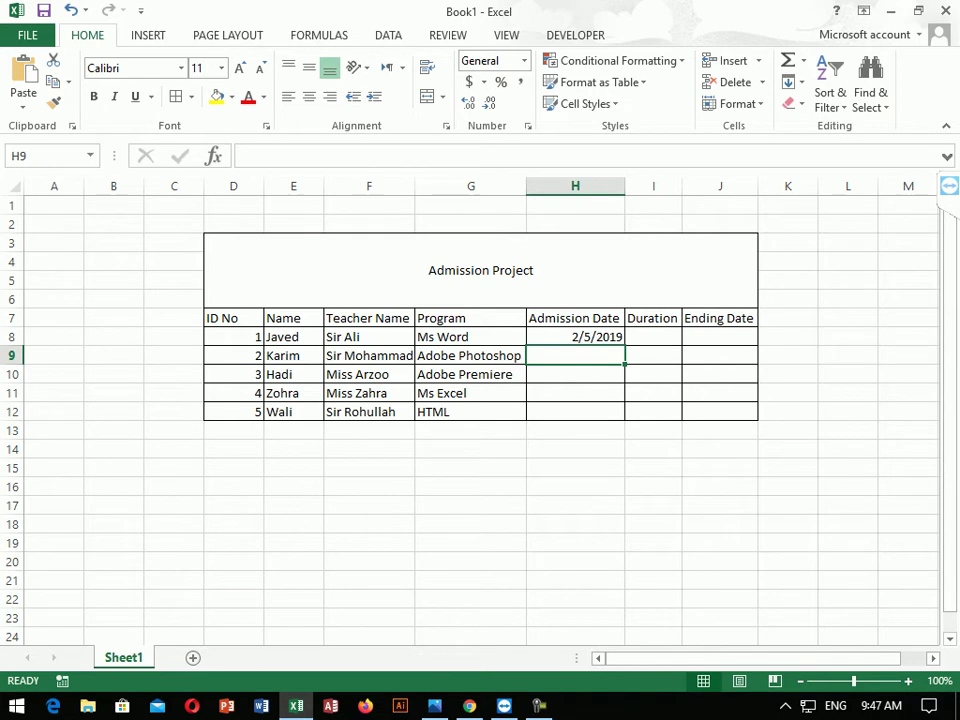
- Enter 12/12 as the second admission date in cell H9, replacing it with the full date 12/12/2020
type("12/12")
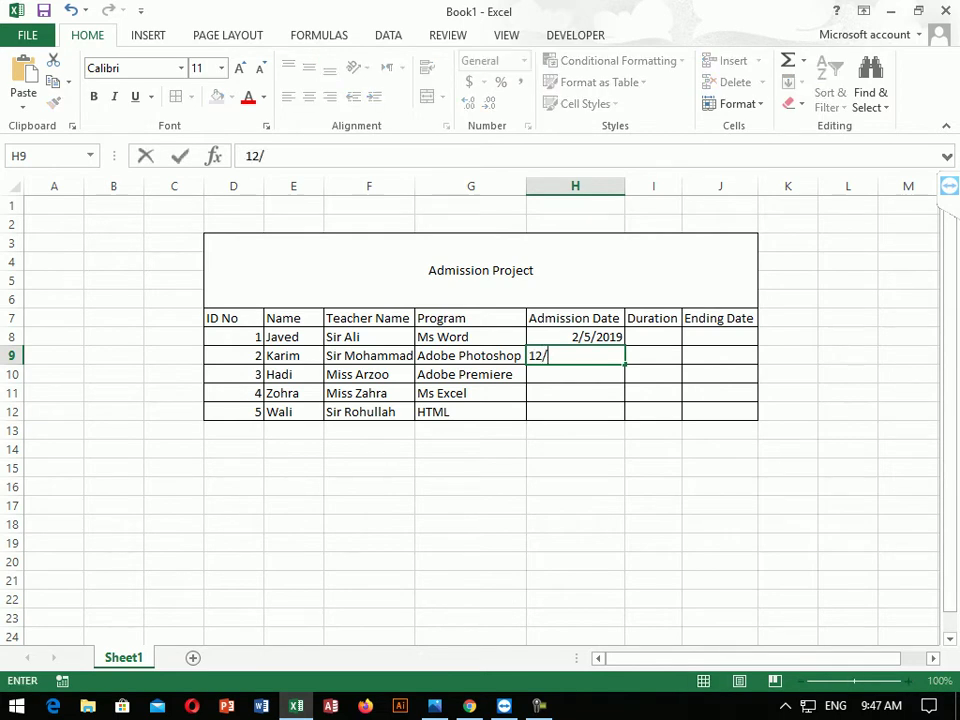
key("Return")
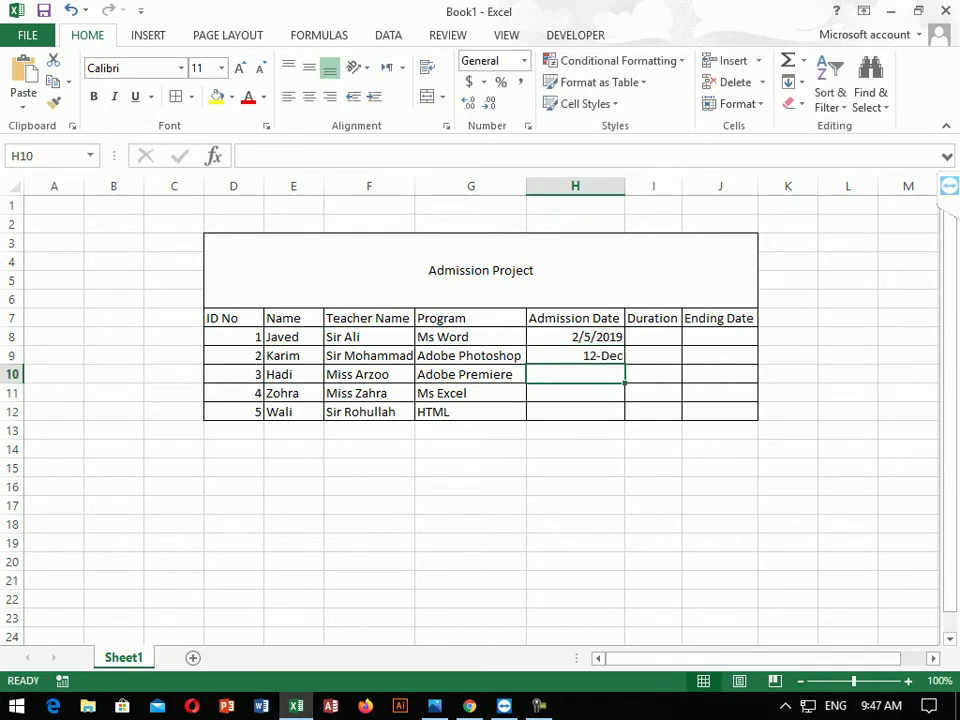
key("Up")
type("12/12/")
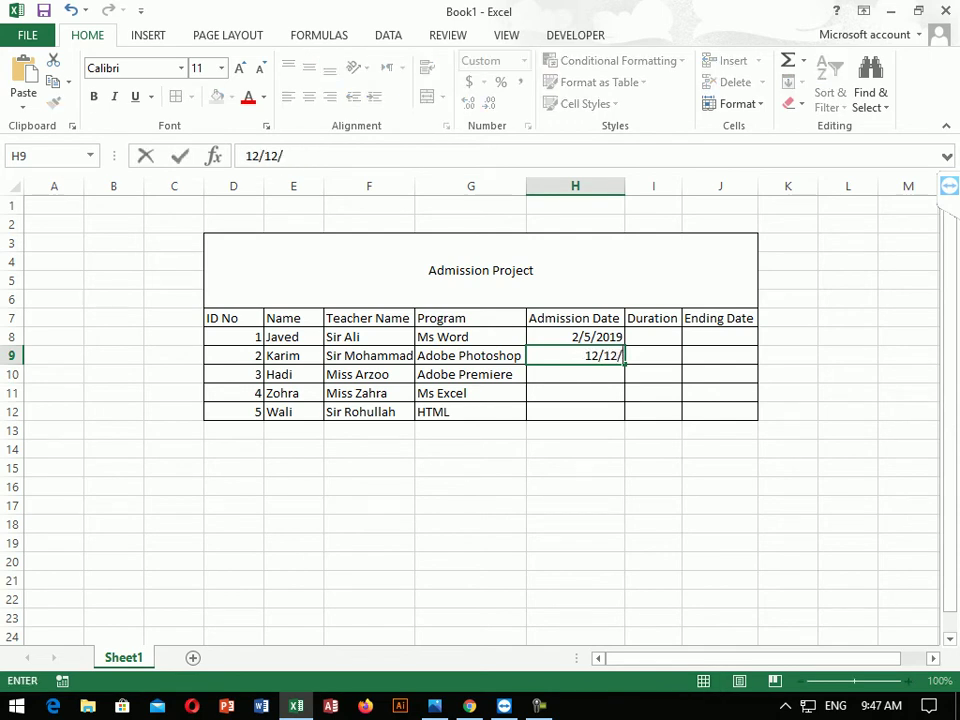
type("2020")
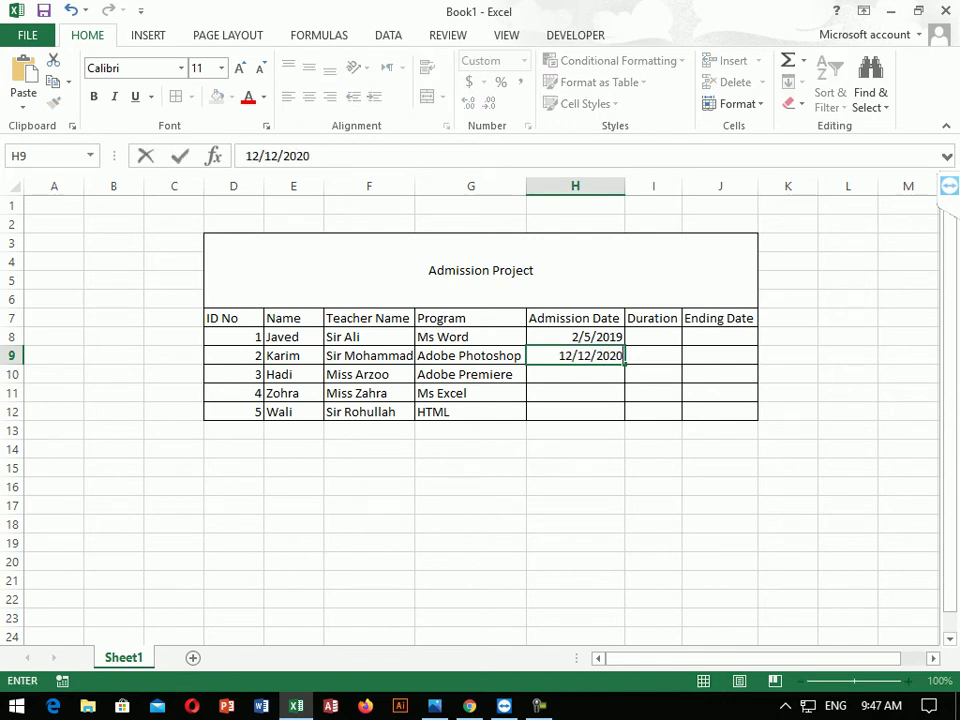
key("Return")
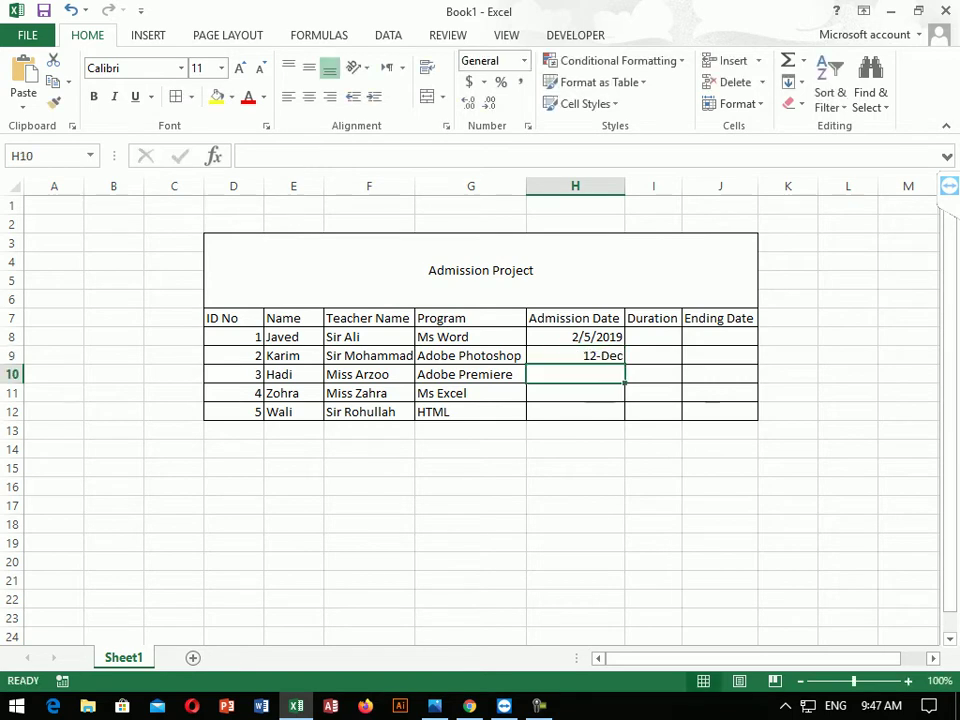
- Replace the second student's admission date in cell H9 with 3/5/2020
scroll(480, 420, "down", 1)
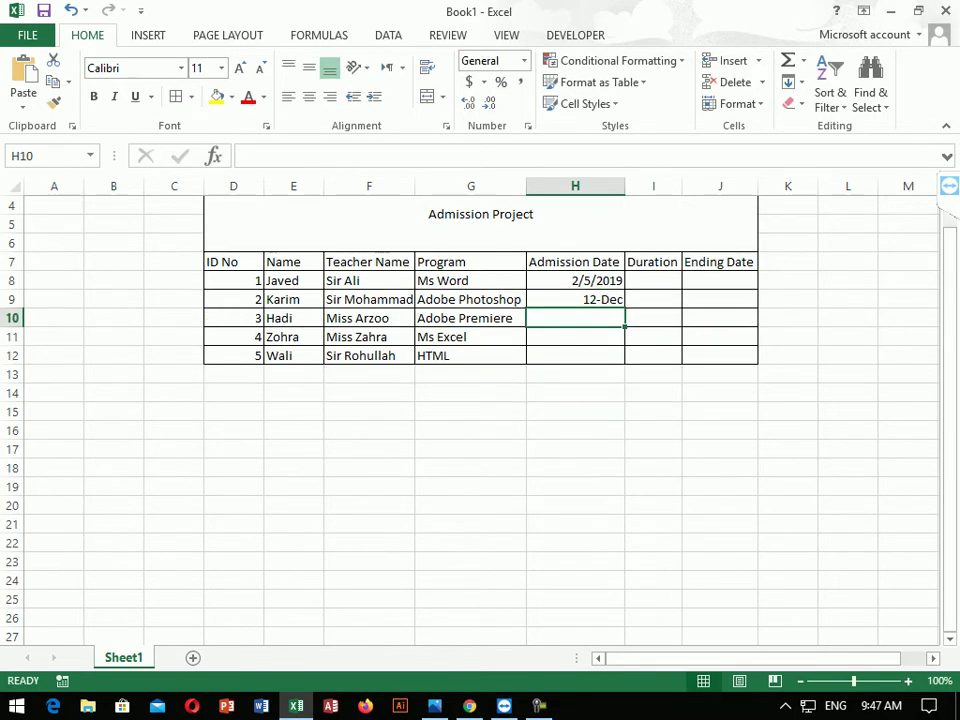
left_click(575, 299)
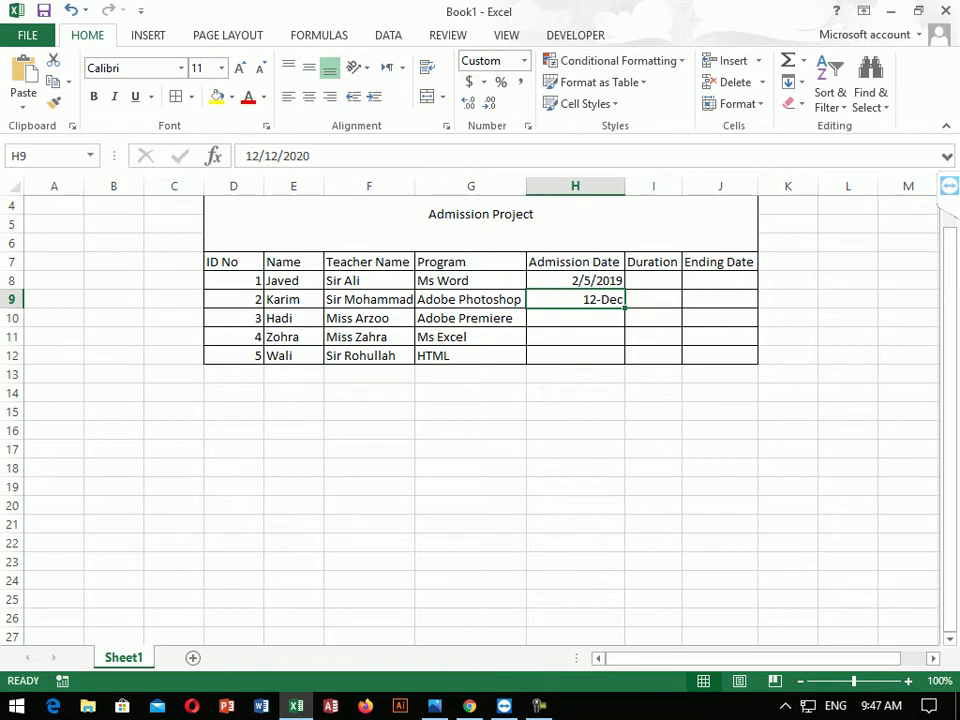
type("3/5/2020")
key("Return")
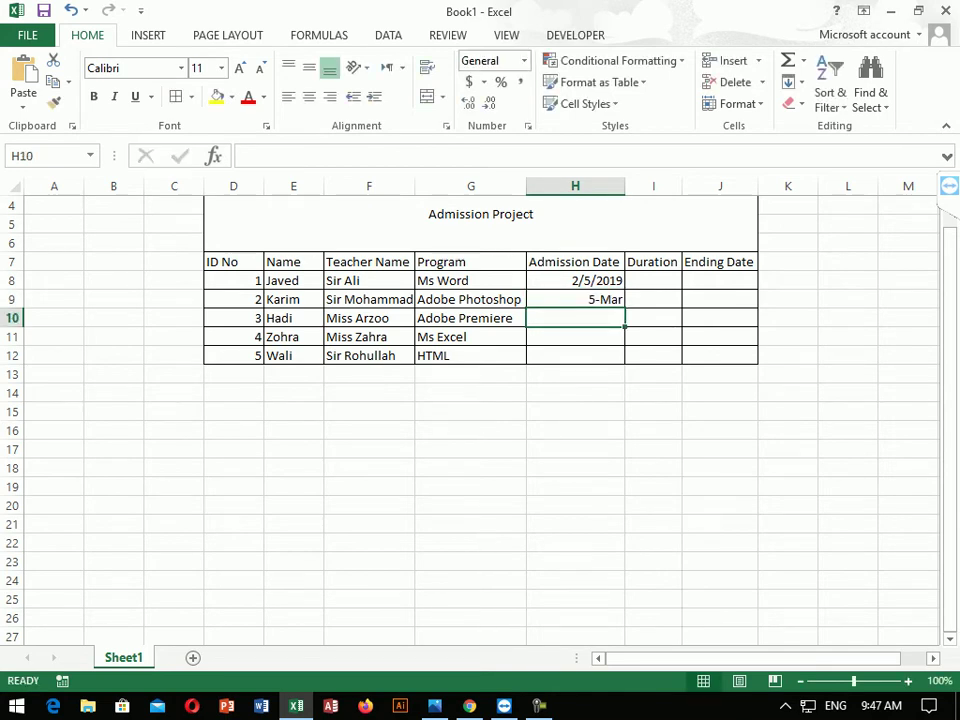
left_click(653, 430)
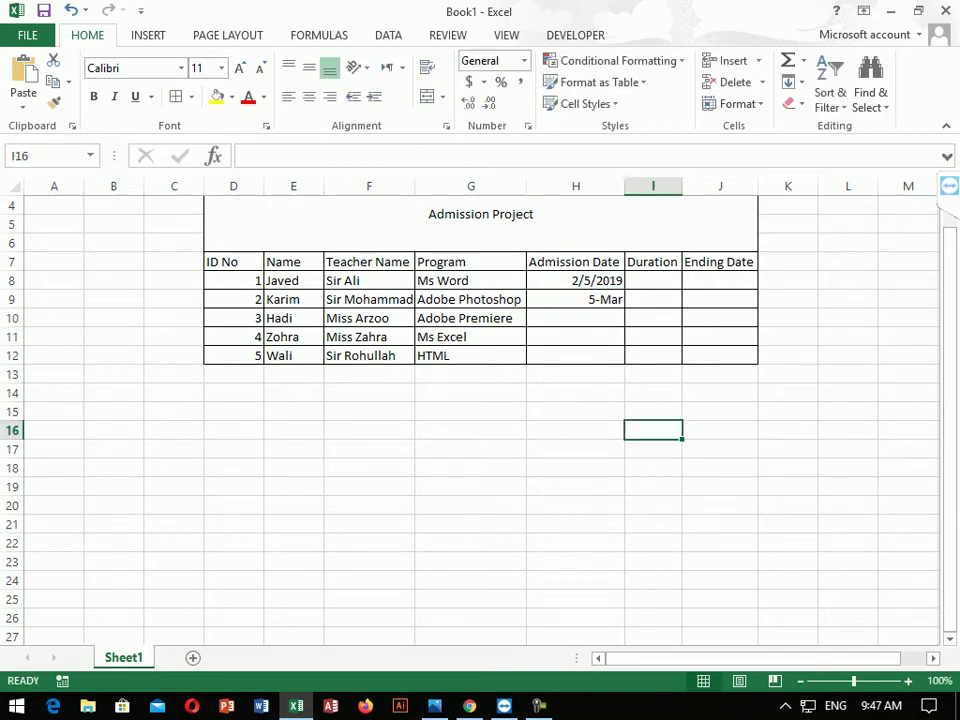
- Format the second student's admission date in cell H9 as a Short Date
left_click(575, 300)
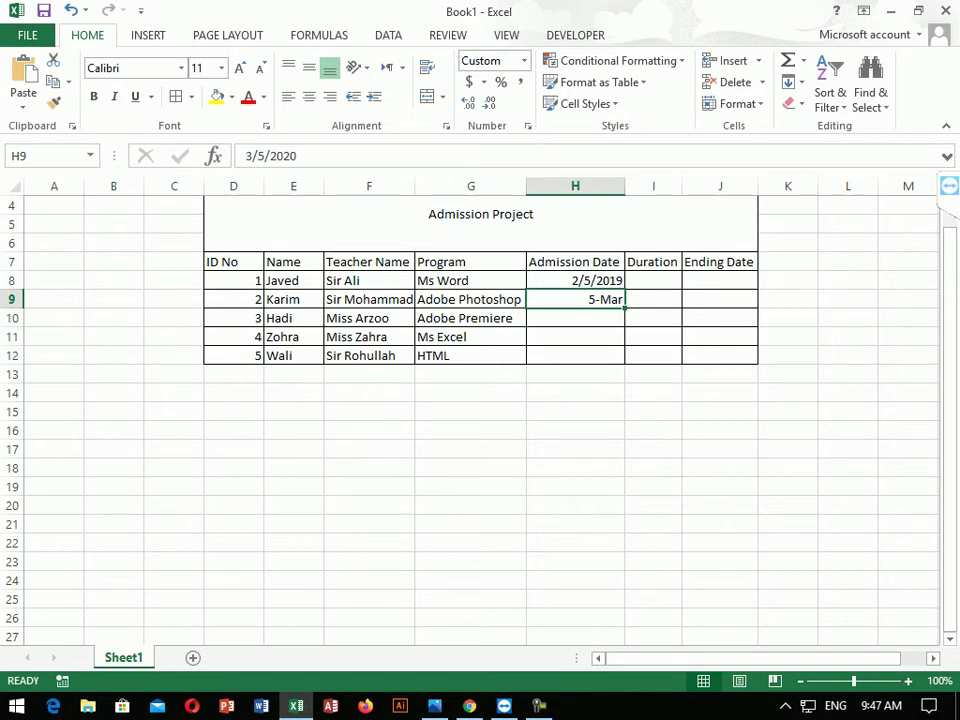
left_click(575, 281)
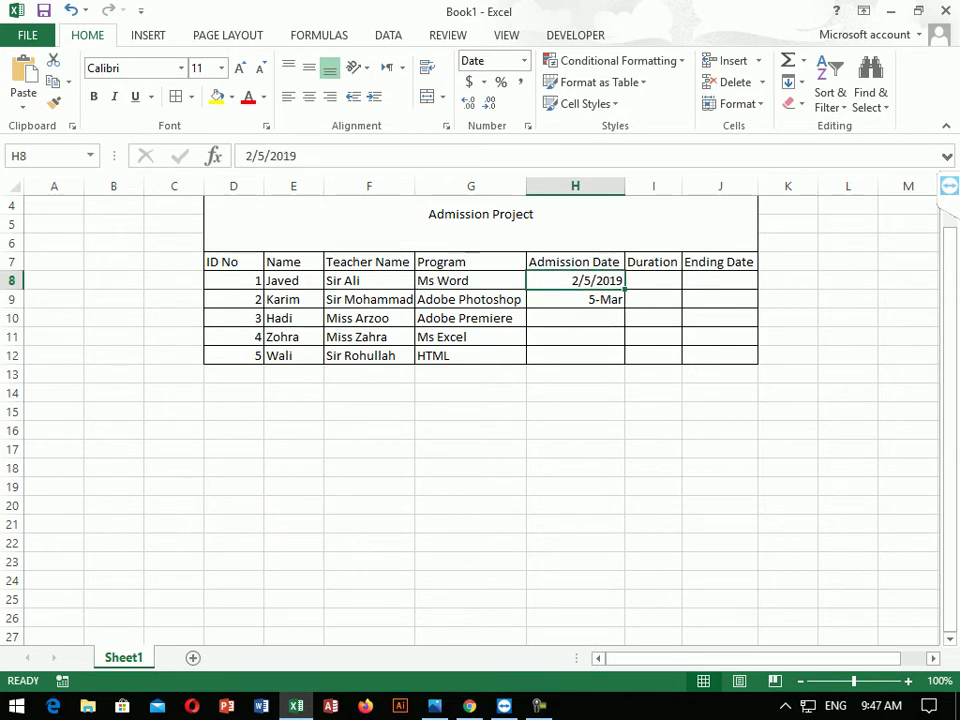
left_click(575, 300)
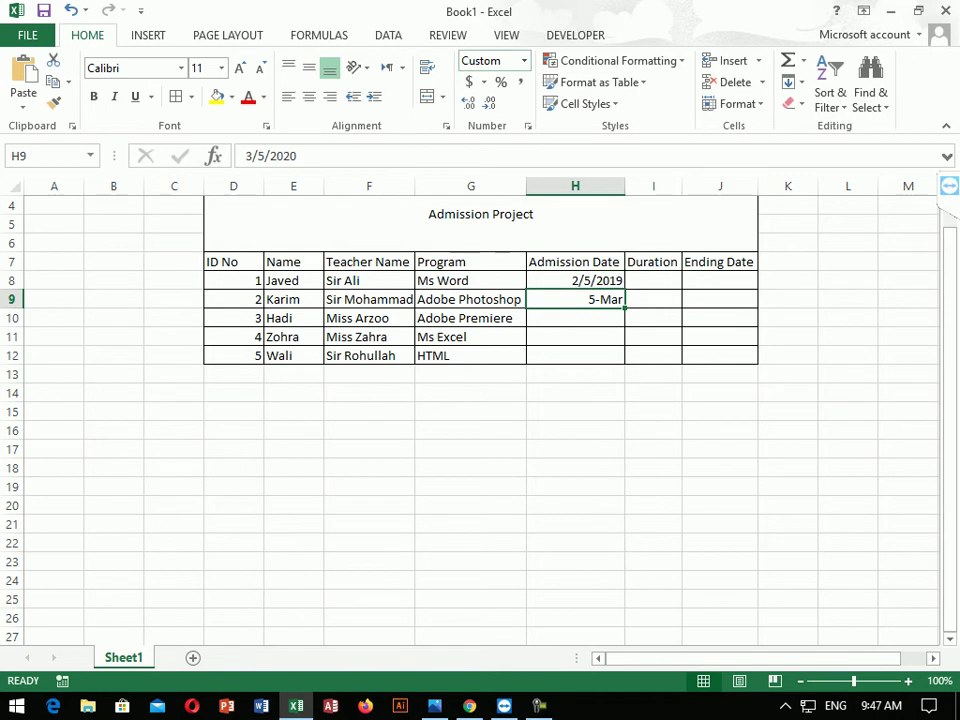
left_click(523, 61)
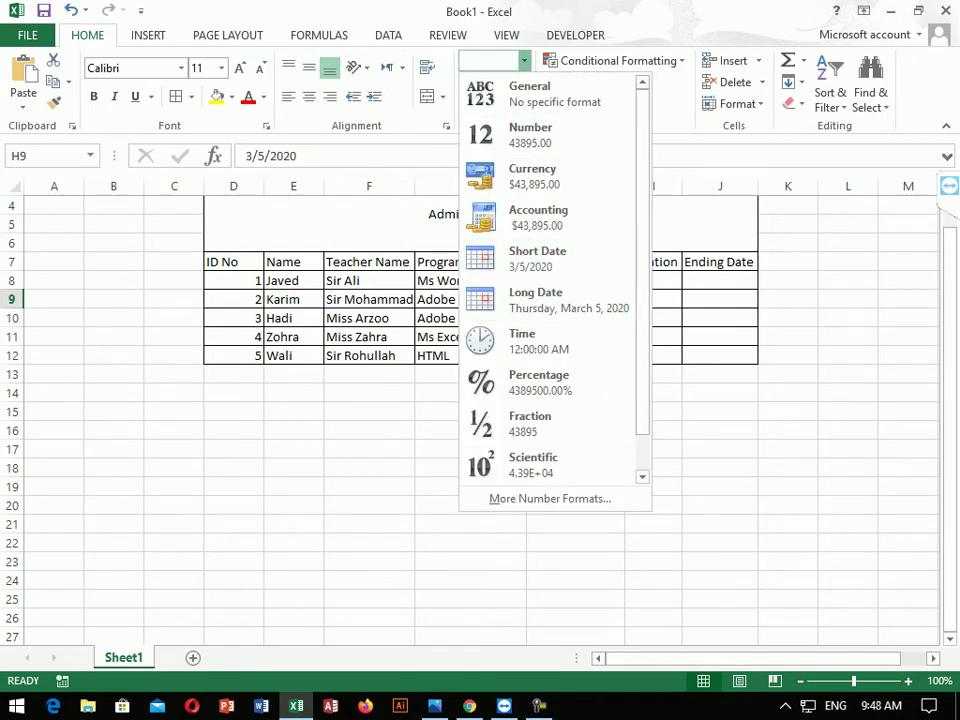
left_click(540, 258)
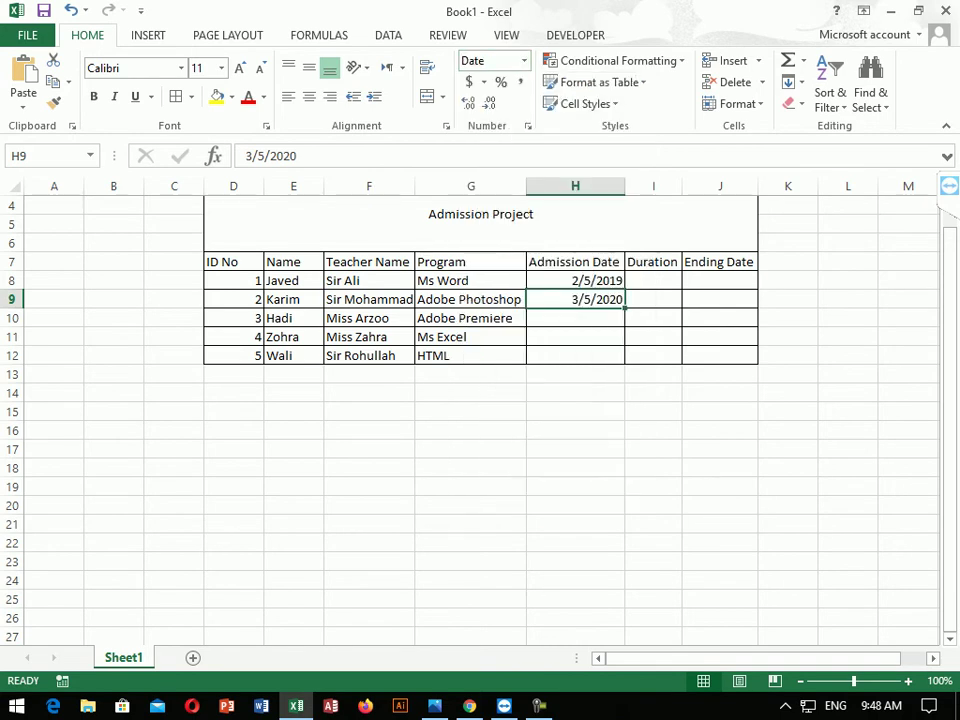
left_click(575, 375)
- Enter the remaining admission dates 9/7/2019, 11/11/2020 and 6/5/2020 in cells H10 to H12
left_click(575, 318)
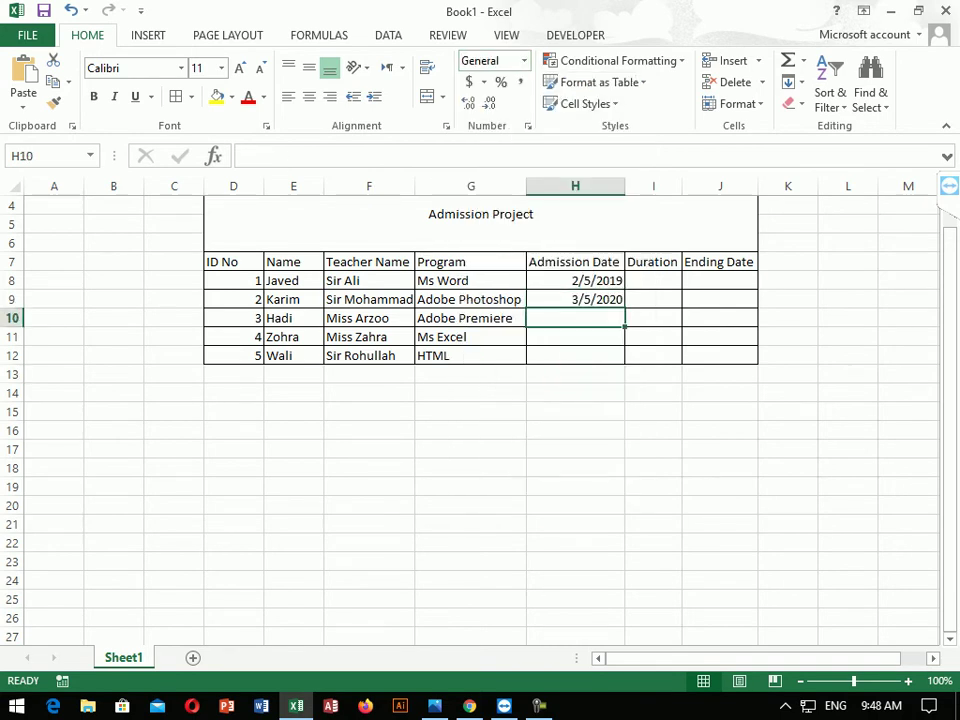
type("9")
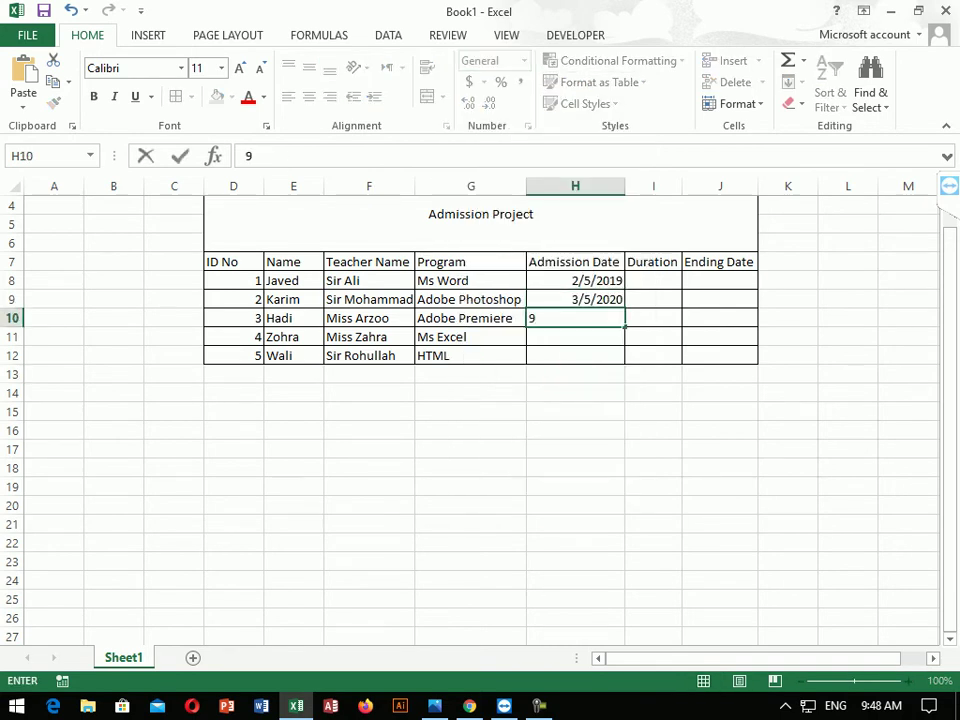
type("/7/2019")
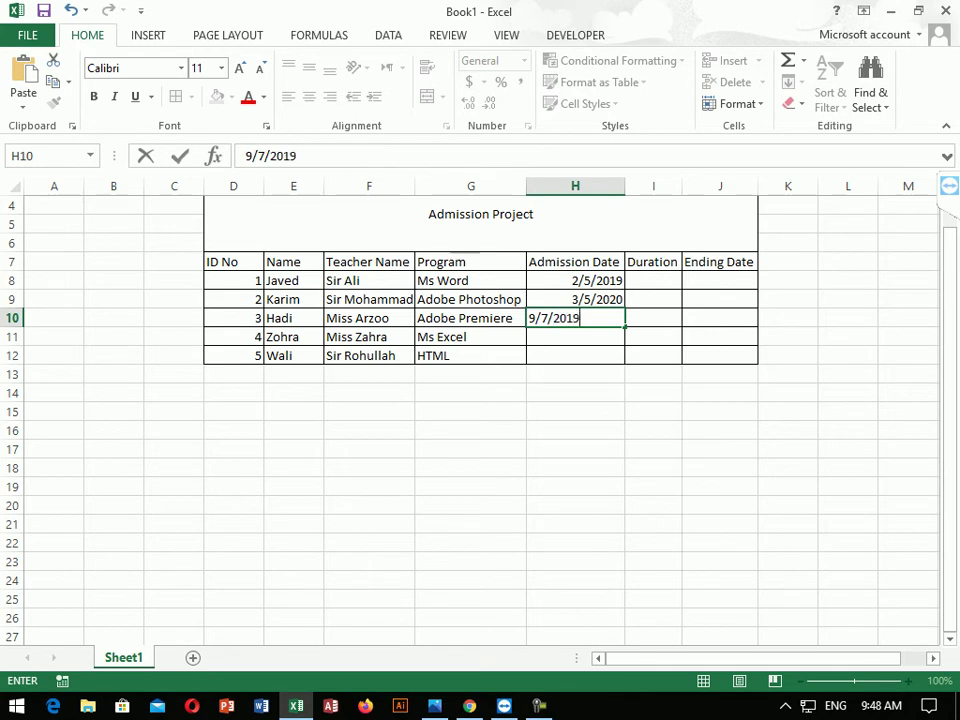
key("Return")
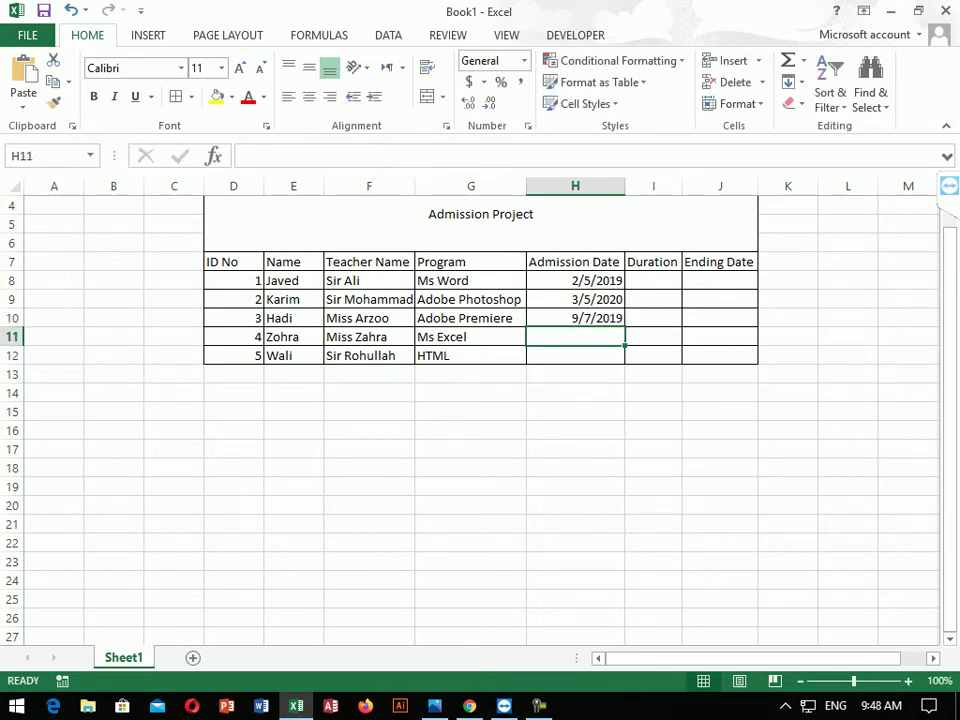
type("11/11/2020")
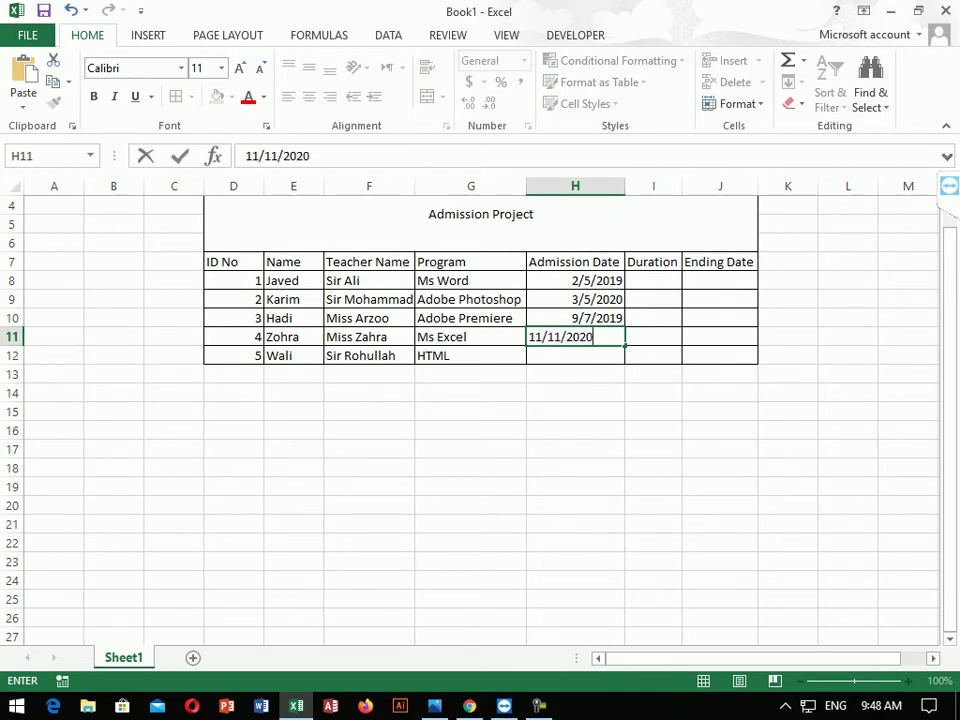
key("Return")
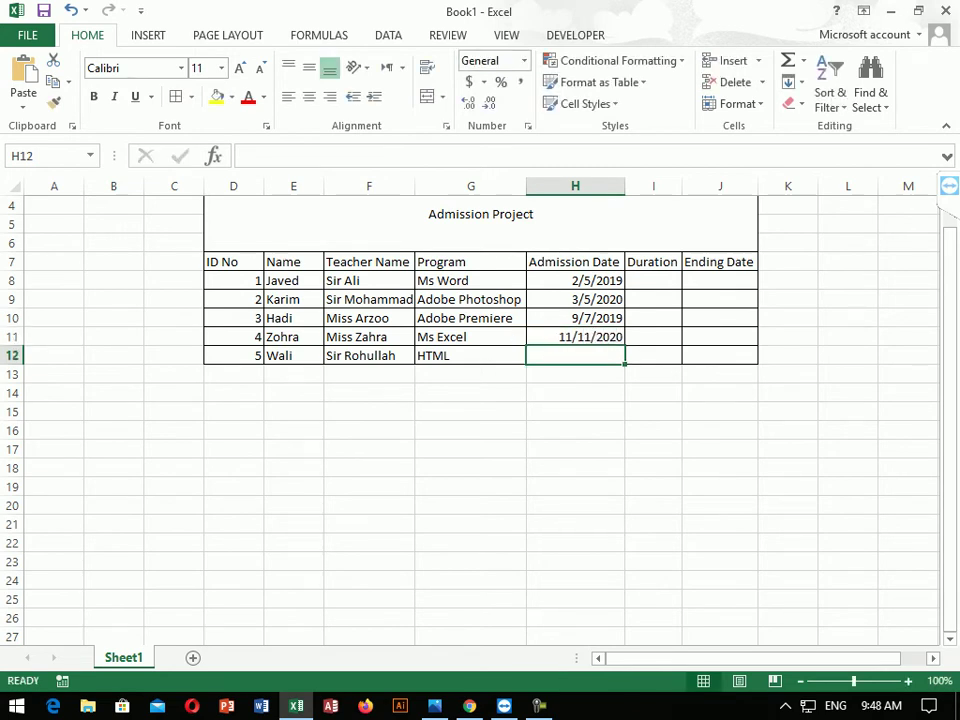
type("6/5/20")
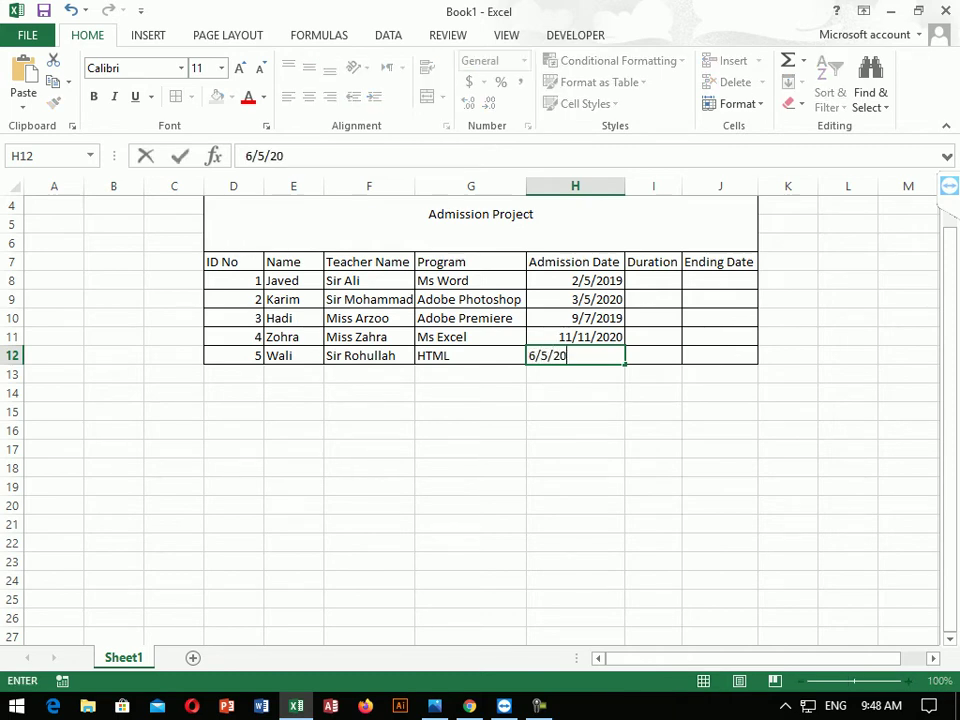
type("20")
left_click(653, 449)
- Fill the Duration column in cells I8 to I12 with 30, 35, 25, 35 and 60
left_click(653, 280)
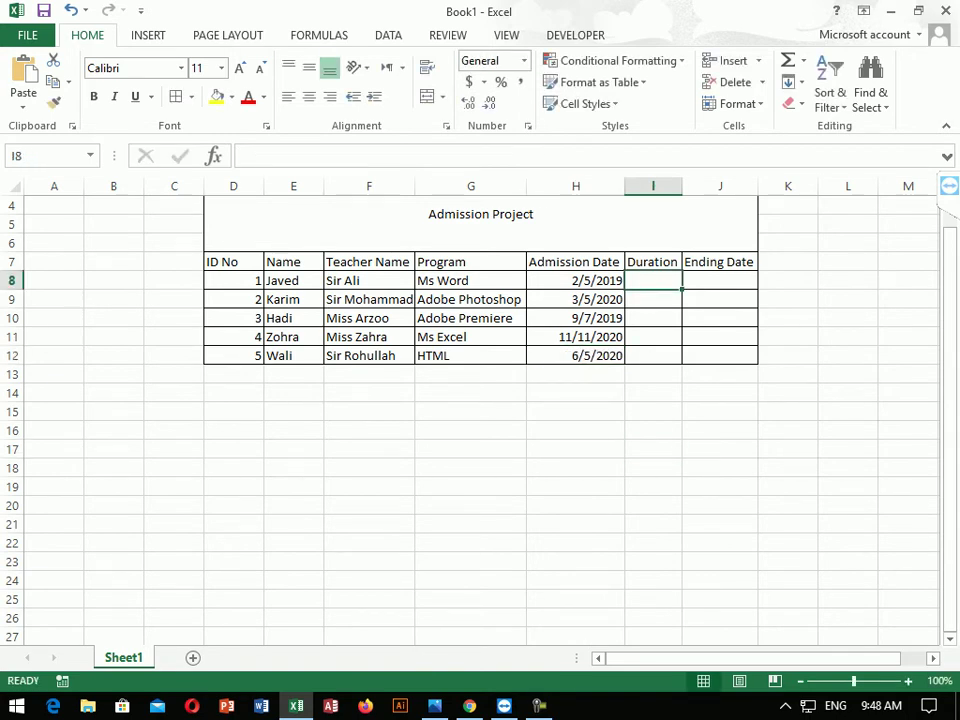
type("30")
key("Return")
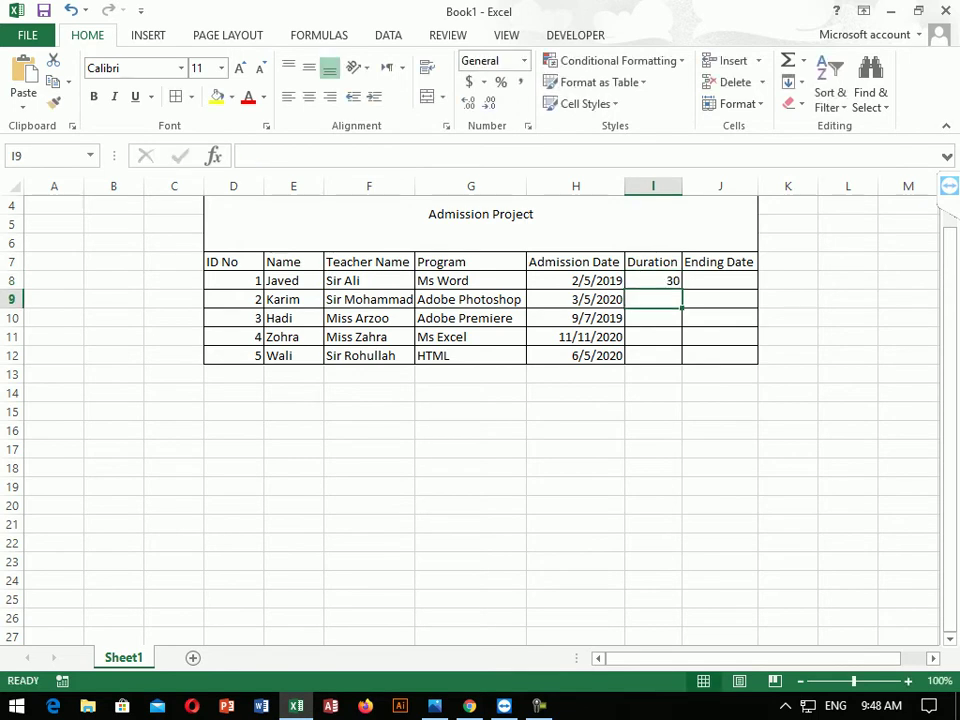
type("35")
key("Return")
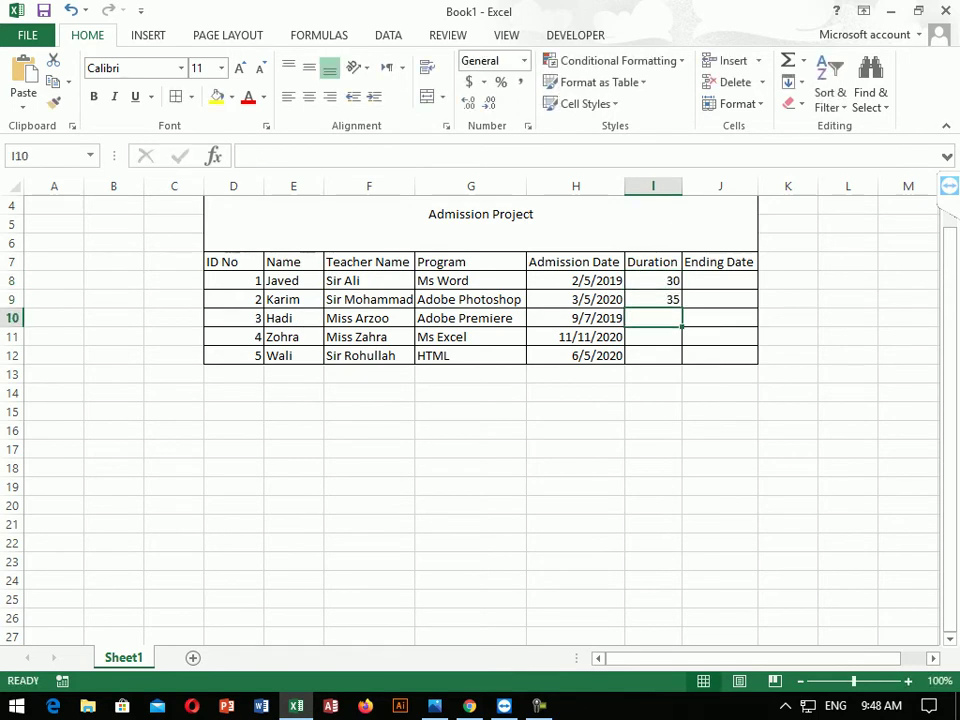
type("25")
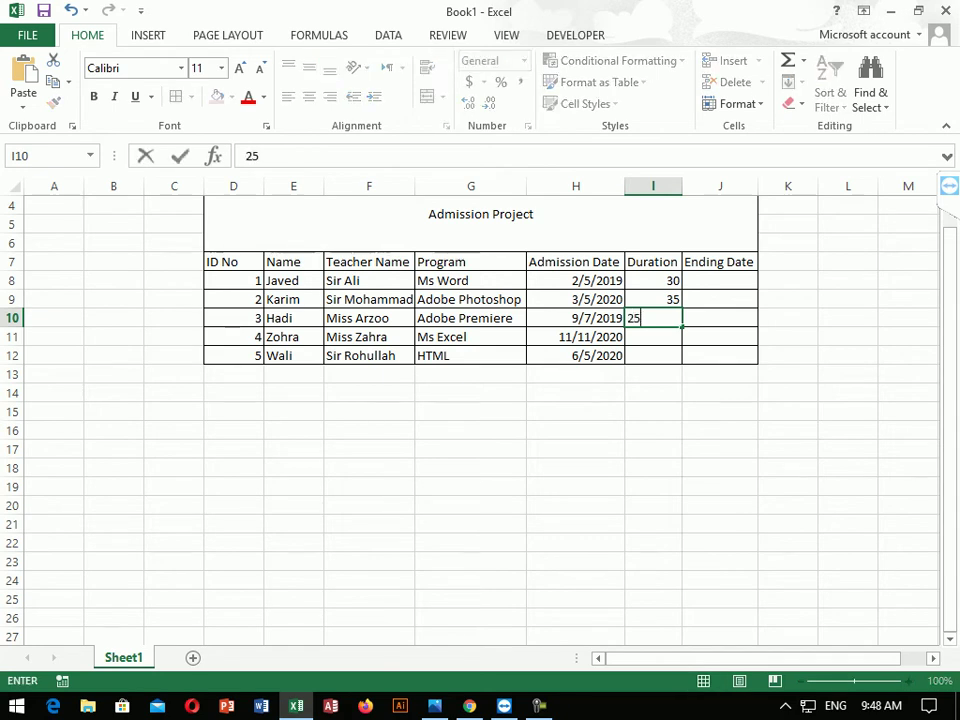
key("Return")
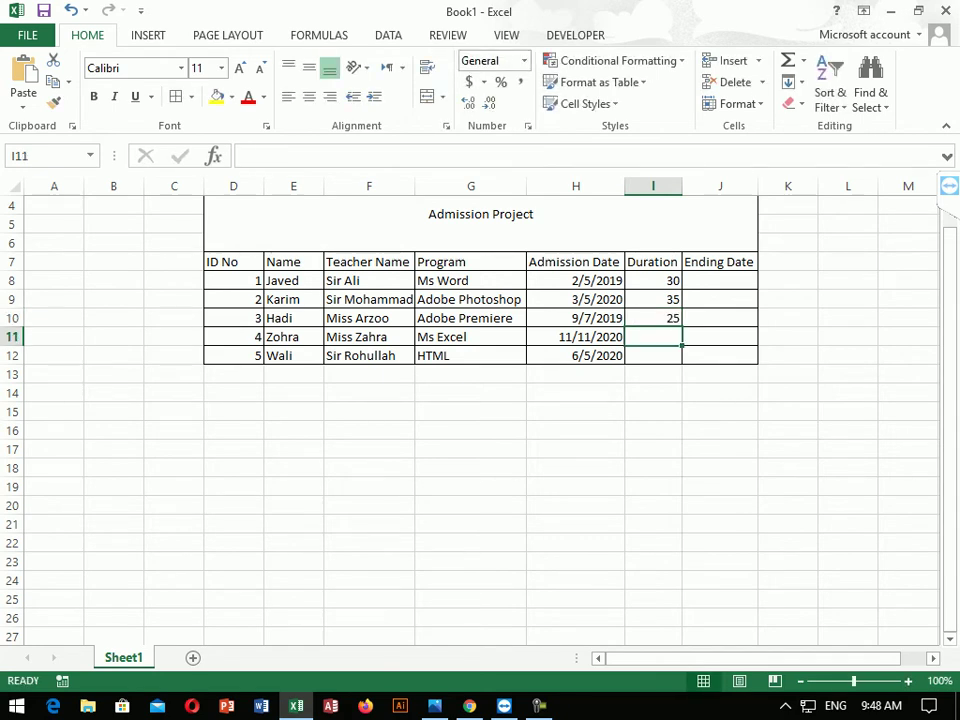
type("35")
key("Return")
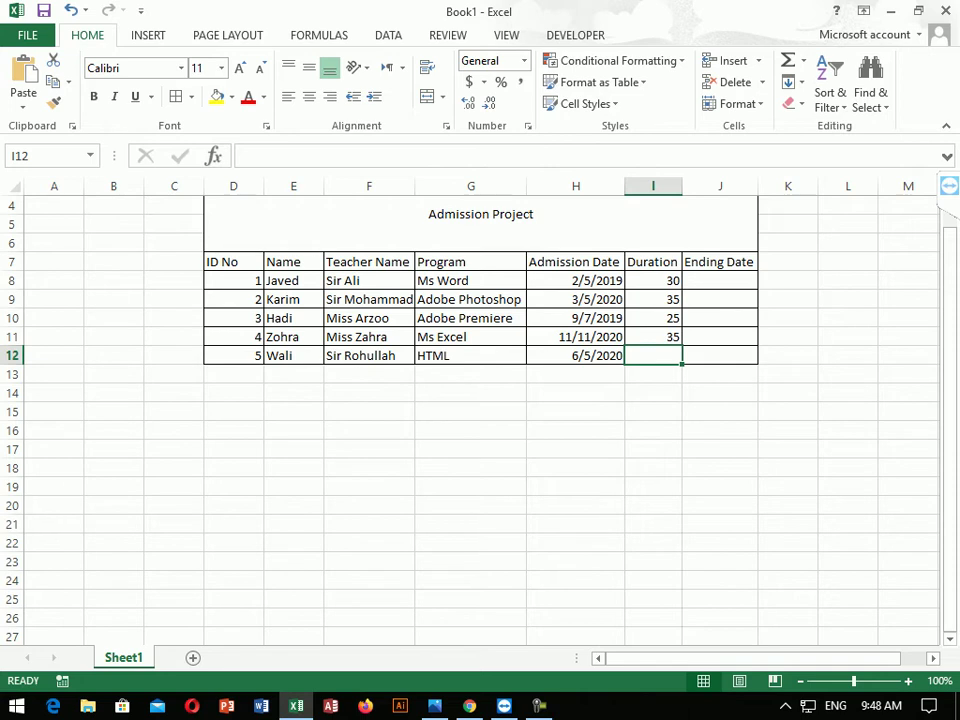
type("60")
key("Return")
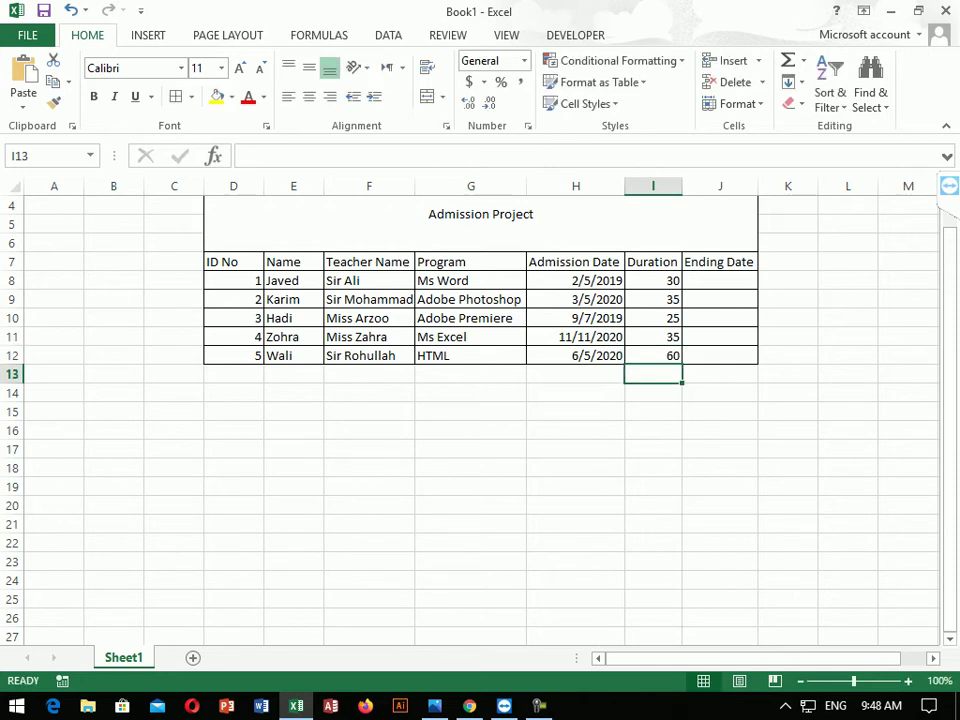
left_click(719, 280)
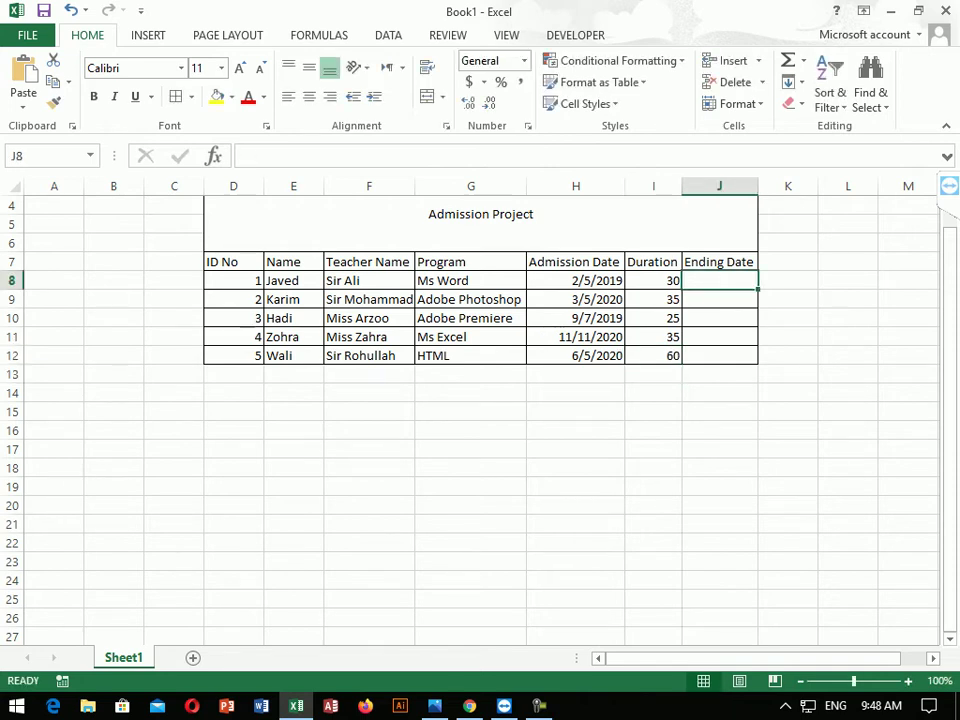
left_click_drag(575, 280, 575, 355)
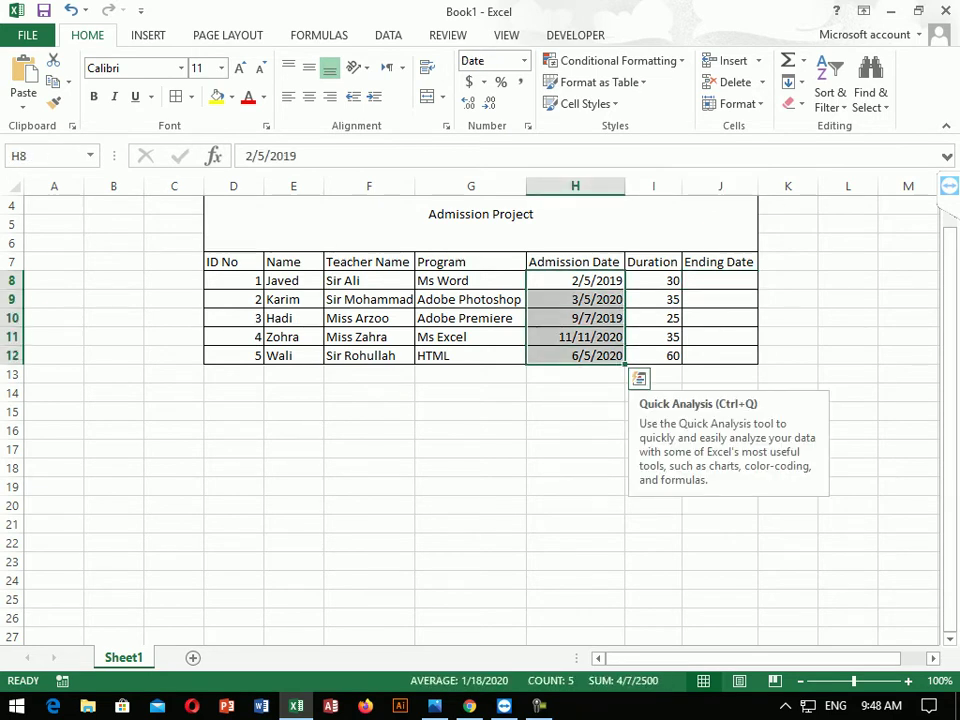
left_click_drag(653, 280, 653, 355)
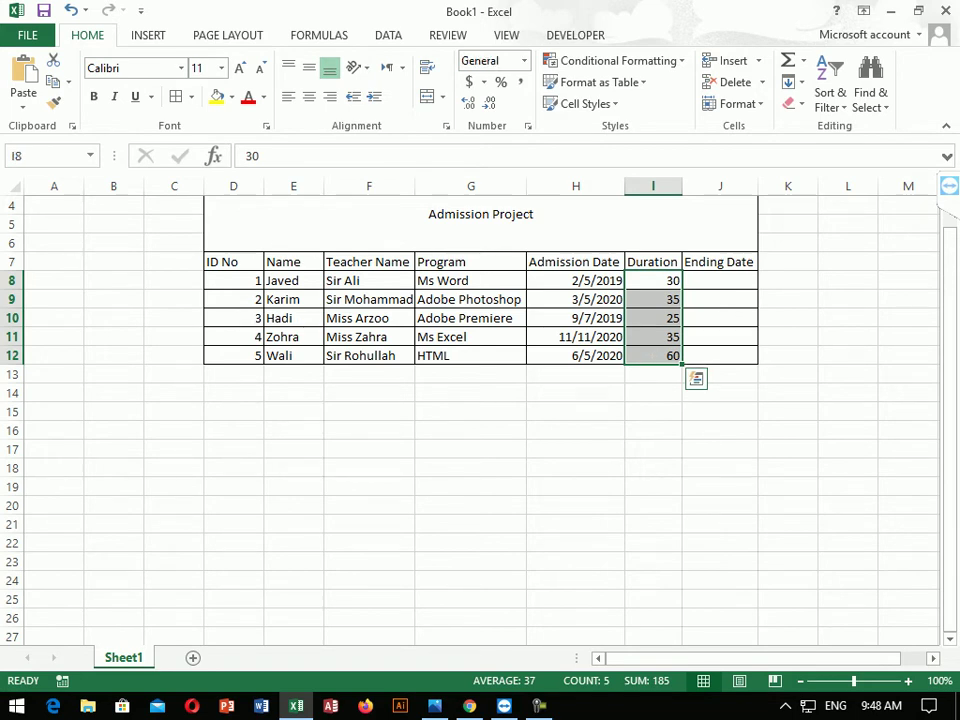
left_click(530, 281)
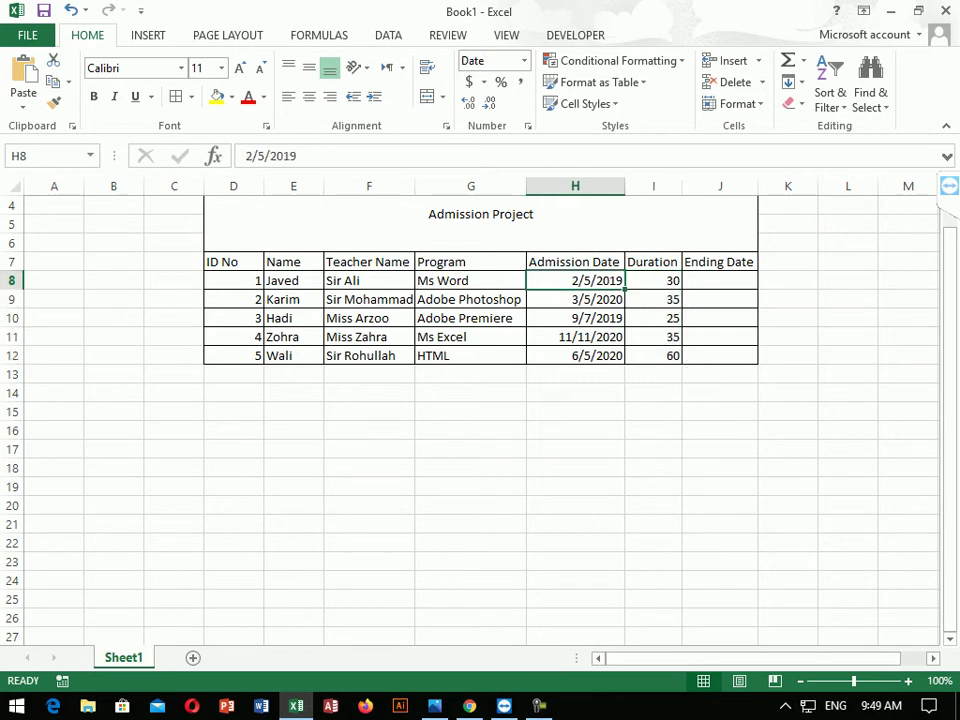
left_click(655, 281)
- Calculate the first student's ending date in cell J8 with the formula =H8+I8, adding the duration to the admission date
left_click(719, 281)
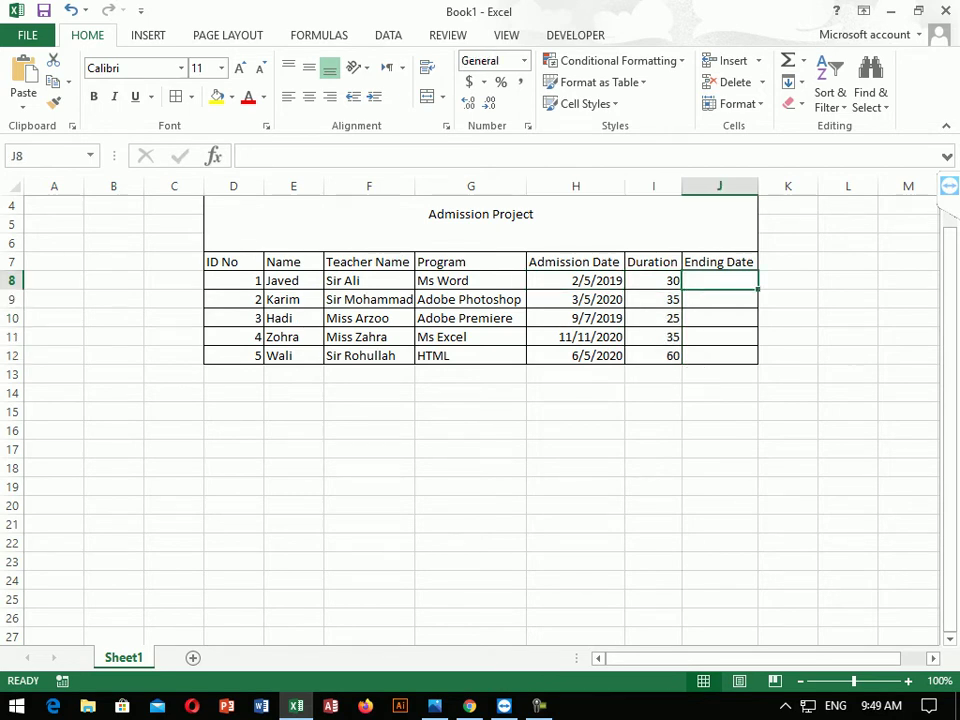
type("=")
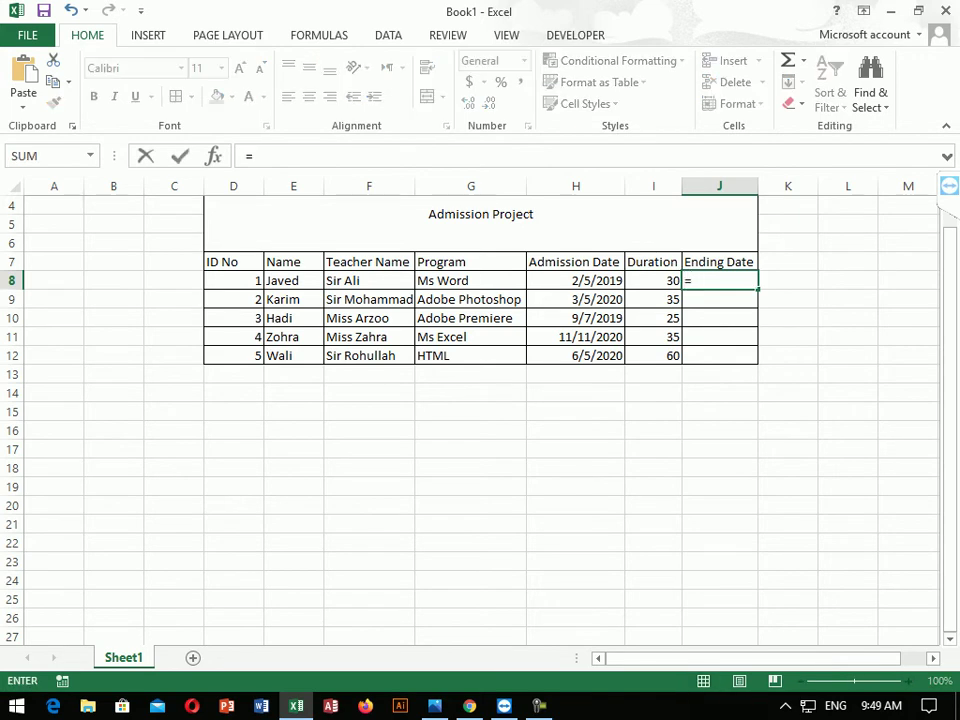
left_click(575, 281)
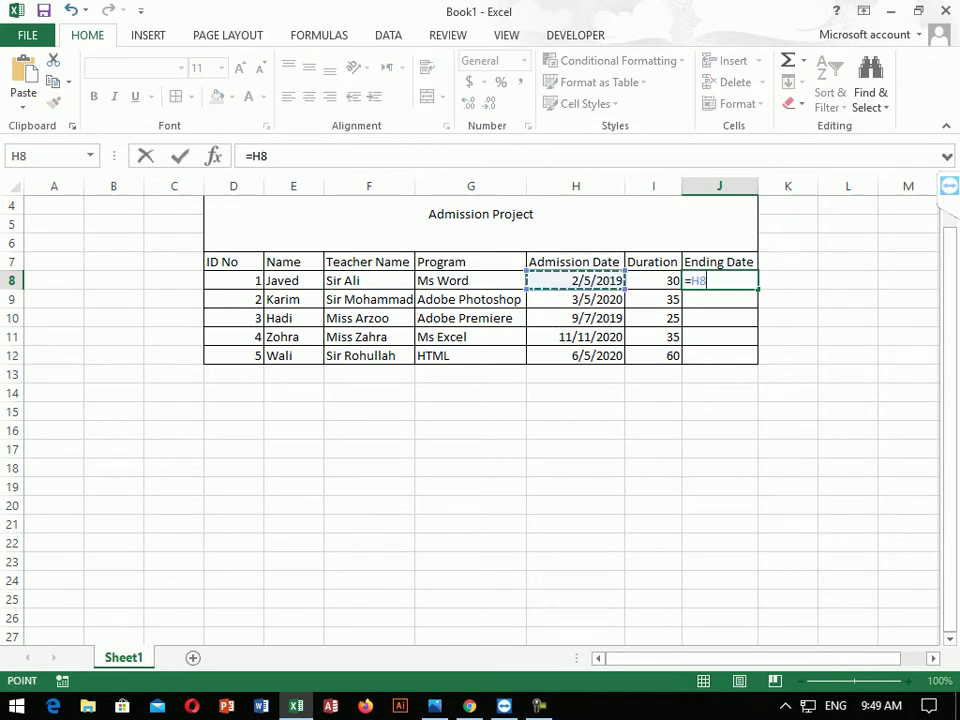
type("+")
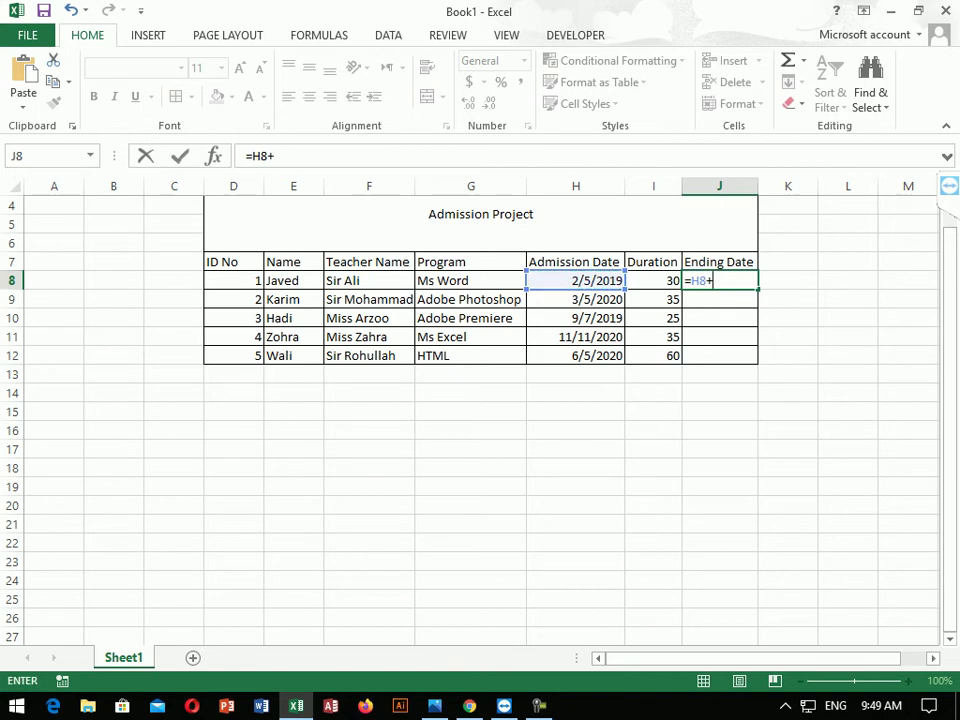
left_click(653, 281)
key("Return")
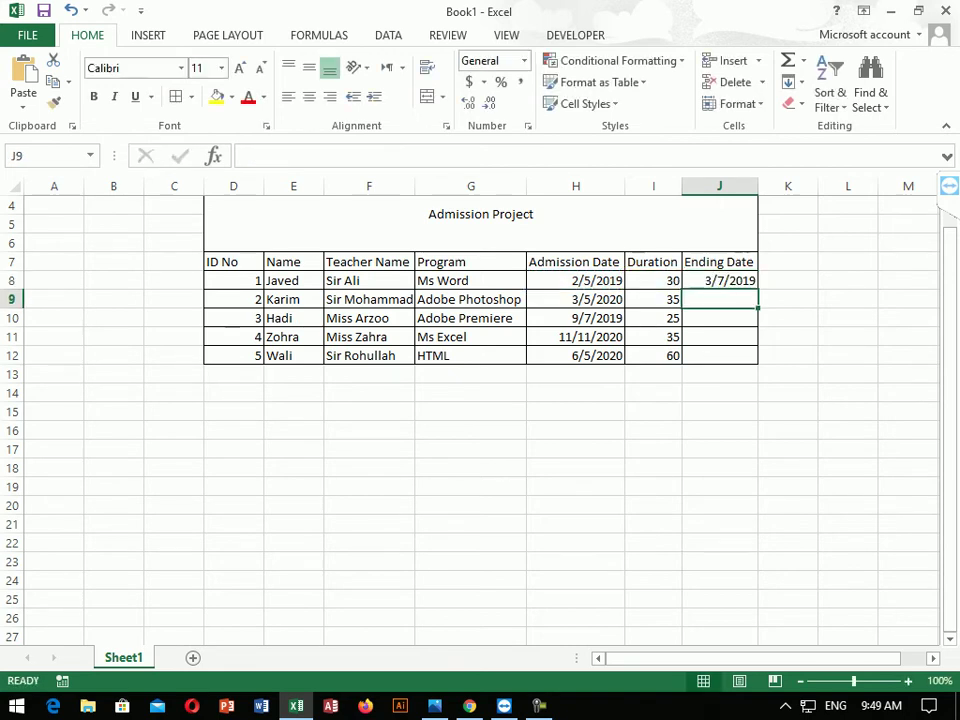
- Fill the ending date formula from cell J8 down through J12 for the remaining students
left_click(719, 281)
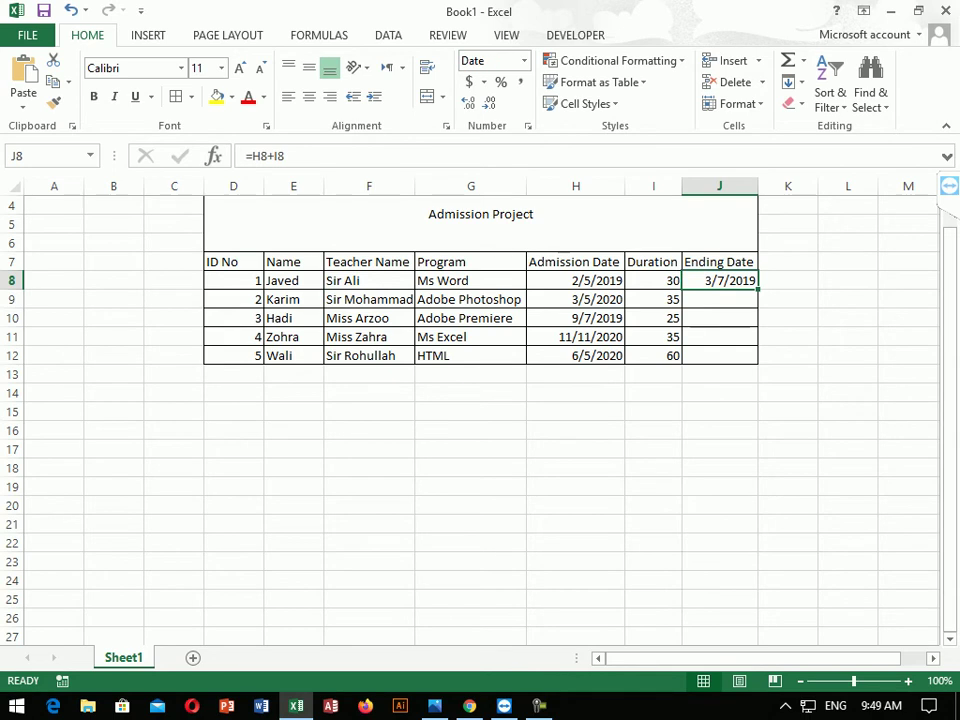
double_click(758, 290)
left_click(719, 486)
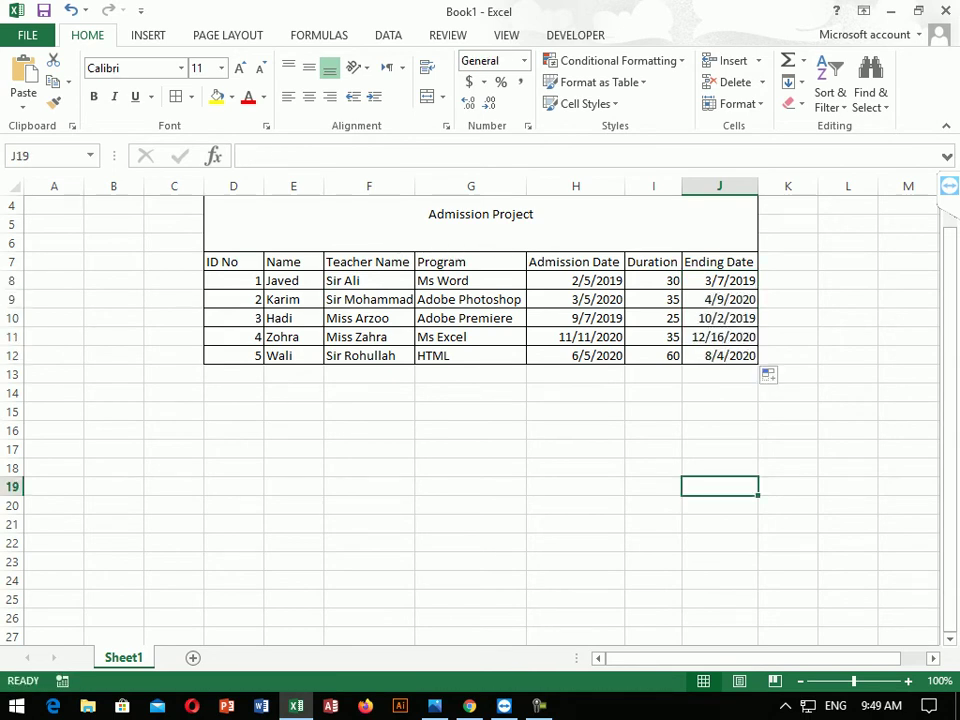
- Set the font size of the merged "Admission Project" title to 16
scroll(480, 400, "up", 1)
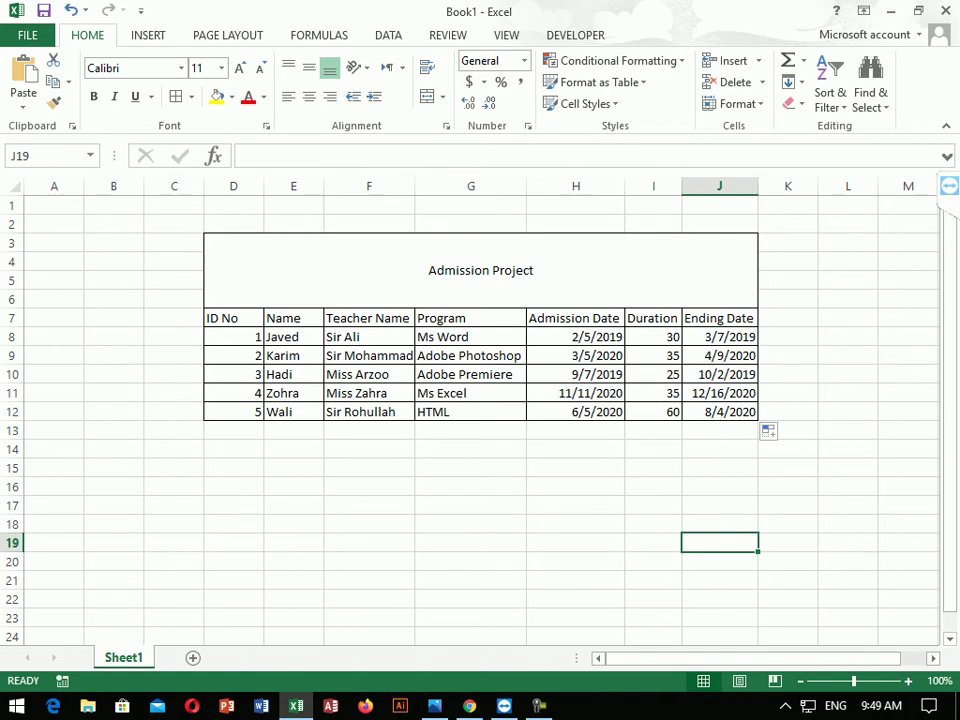
left_click(480, 270)
left_click(575, 468)
left_click(480, 270)
left_click(197, 67)
type("16")
key("Return")
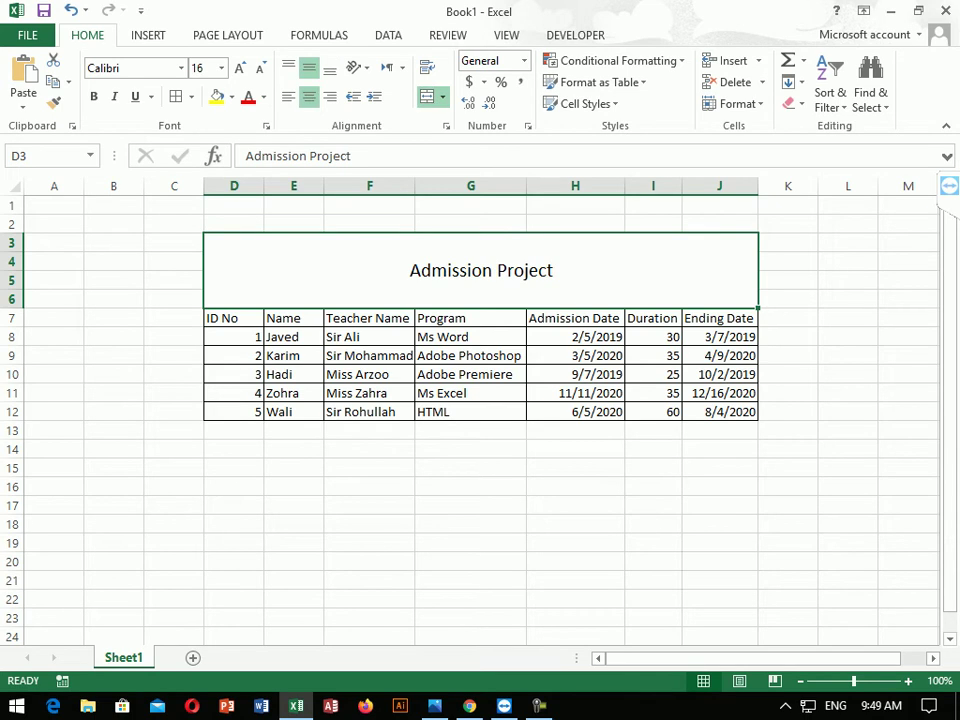
left_click(369, 505)
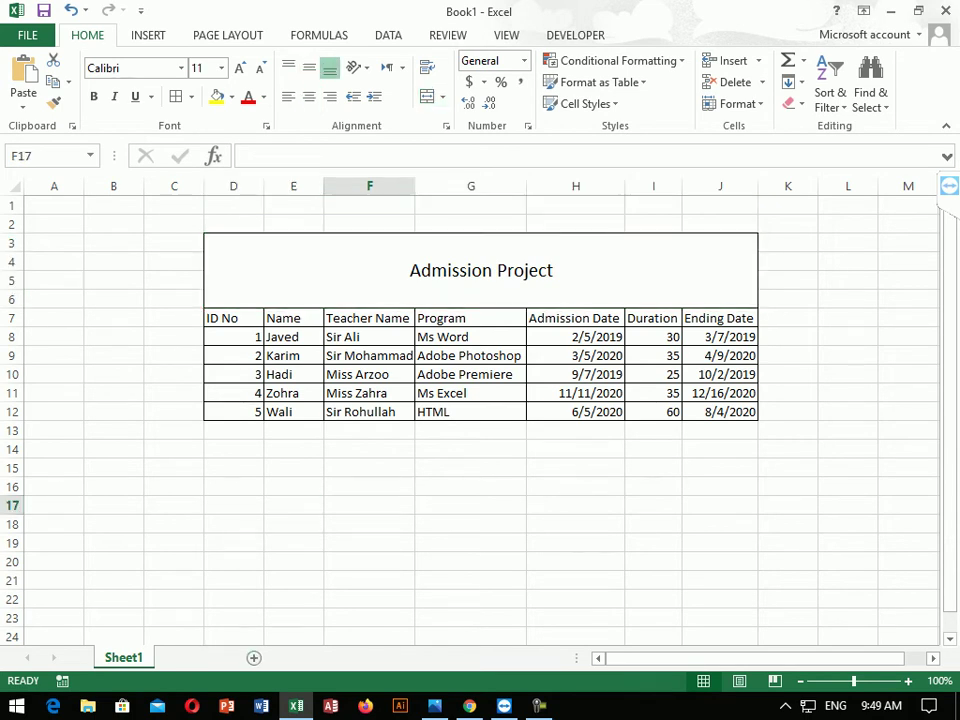
- Add a second worksheet to the workbook and select cell C7 on it
left_click(193, 657)
left_click(293, 337)
left_click(233, 318)
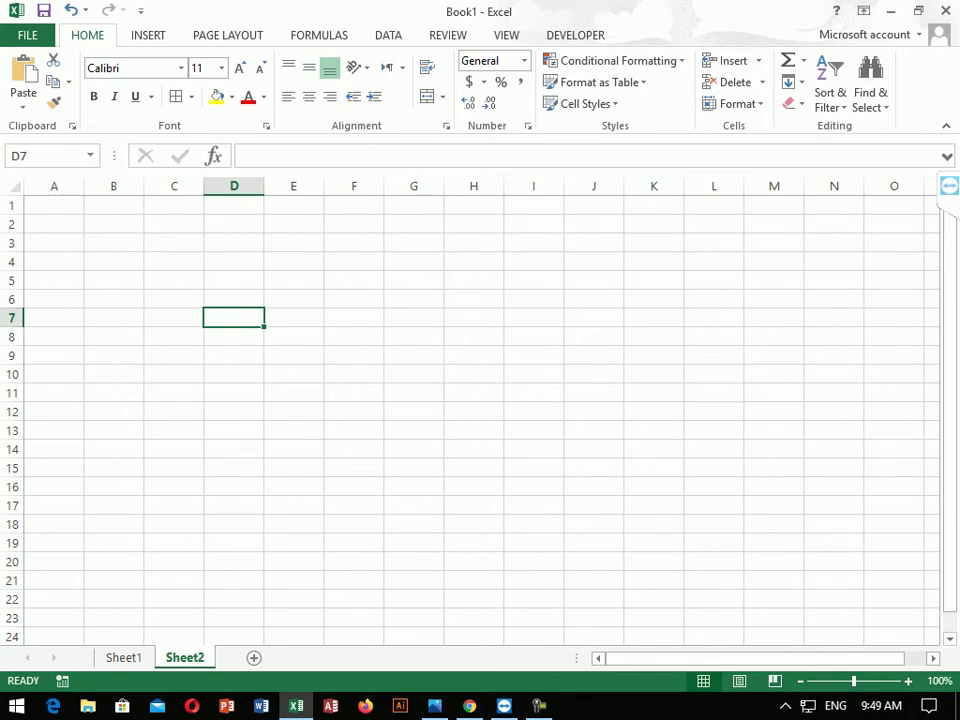
left_click(174, 318)
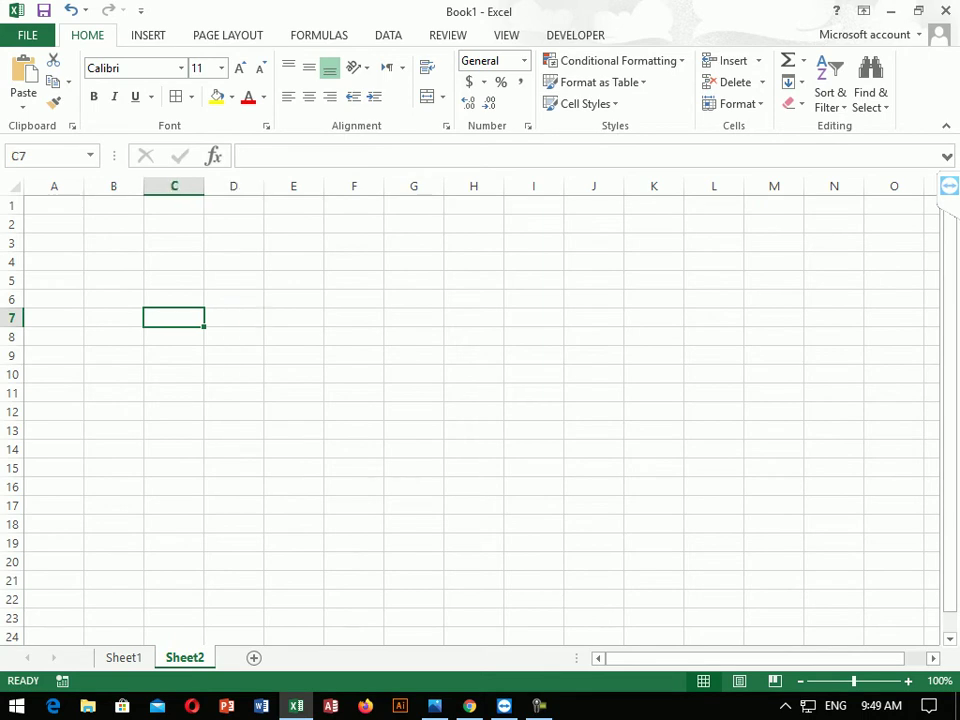
- Enter the column headers "ID No" in cell C7 and "Teacher'Name" in cell D7
type("S")
key("BackSpace")
type("ID ")
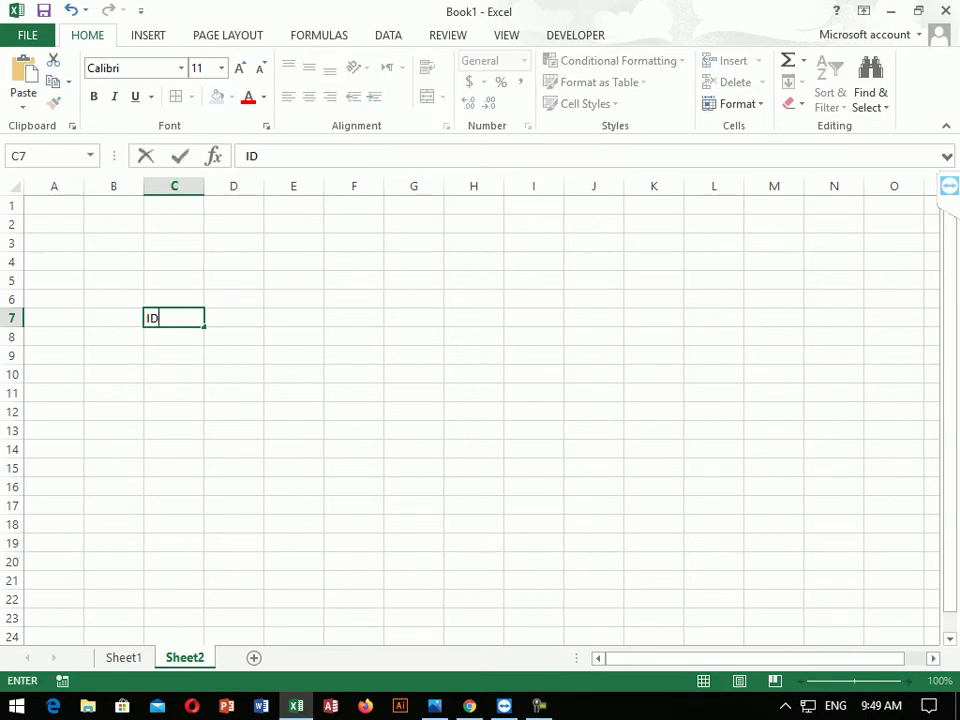
type("No")
key("Tab")
type("Tel")
key("BackSpace")
key("BackSpace")
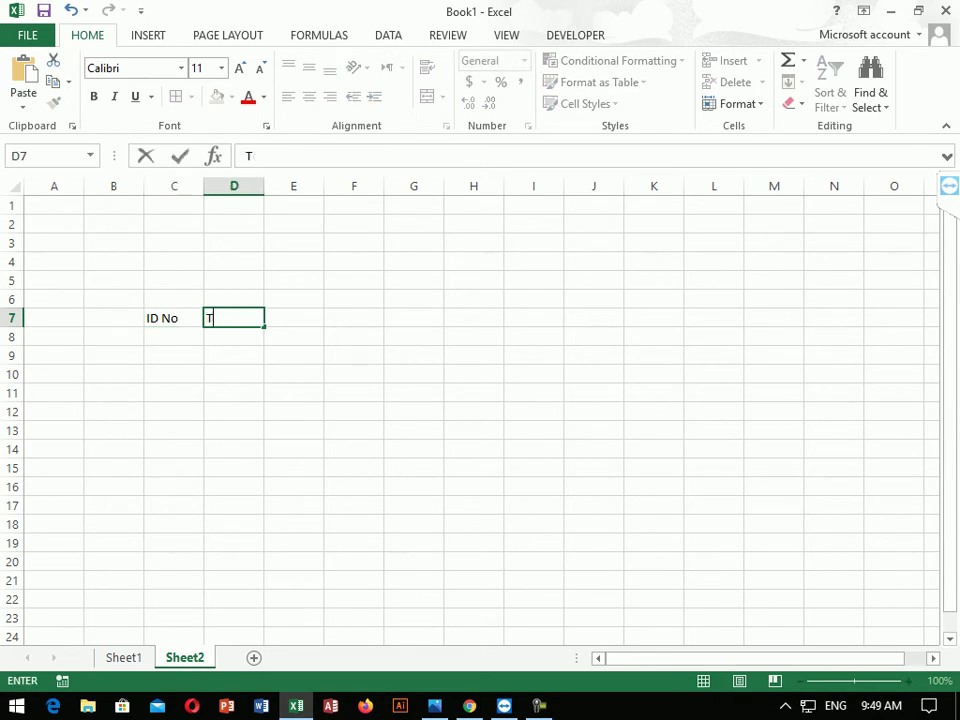
type("eacher")
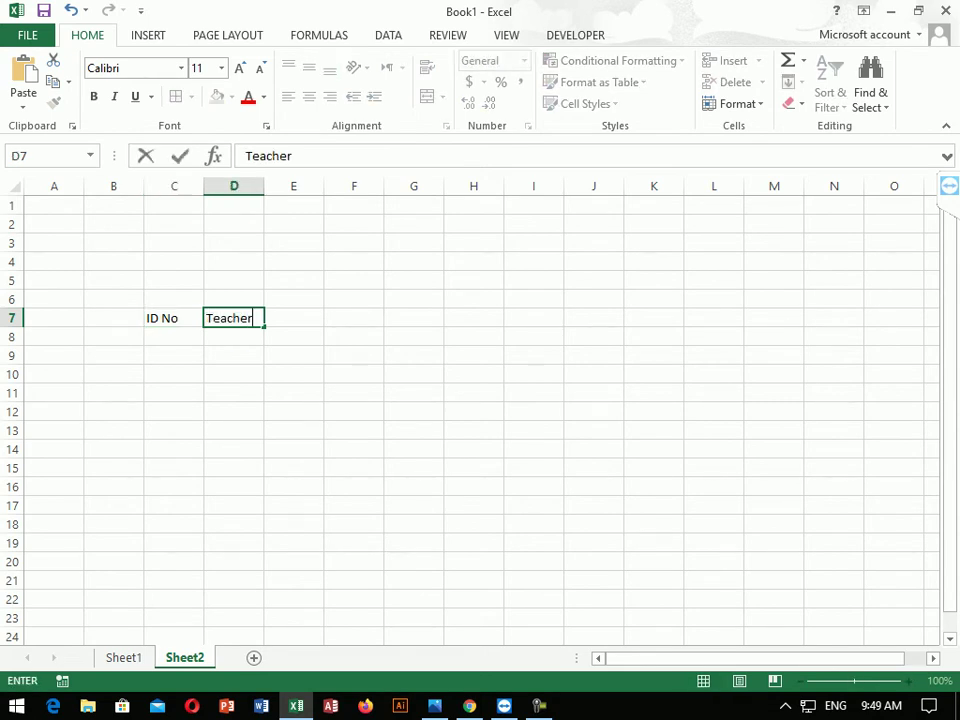
type("'Name")
key("Tab")
- Enter the column headers "Salary" in cell E7 and "Expendature" in cell F7
type("q")
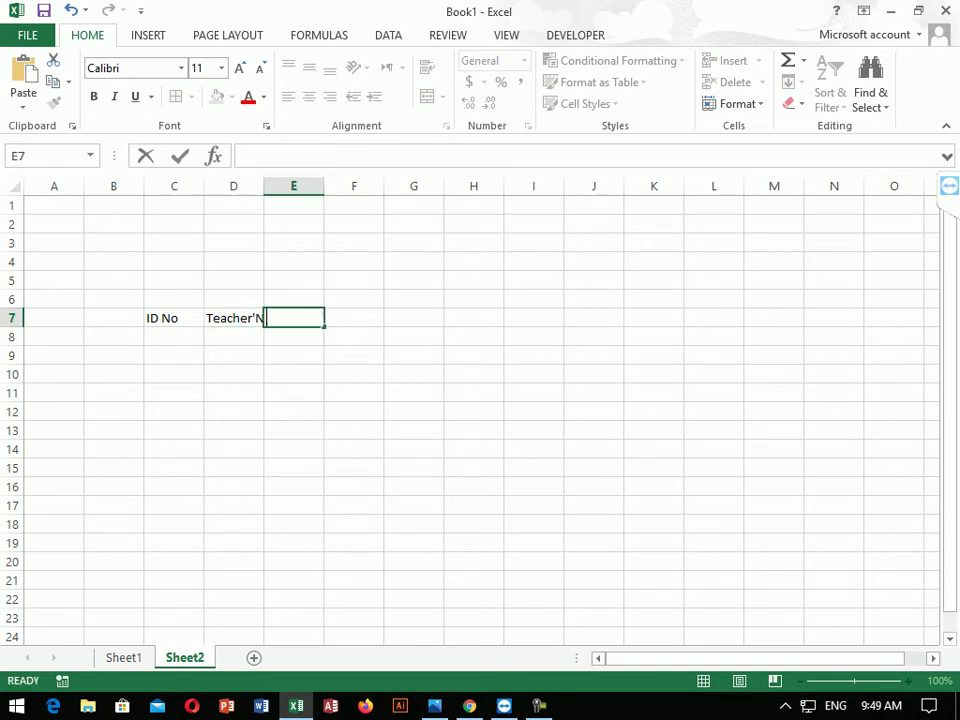
key("BackSpace")
type("Salary")
key("Tab")
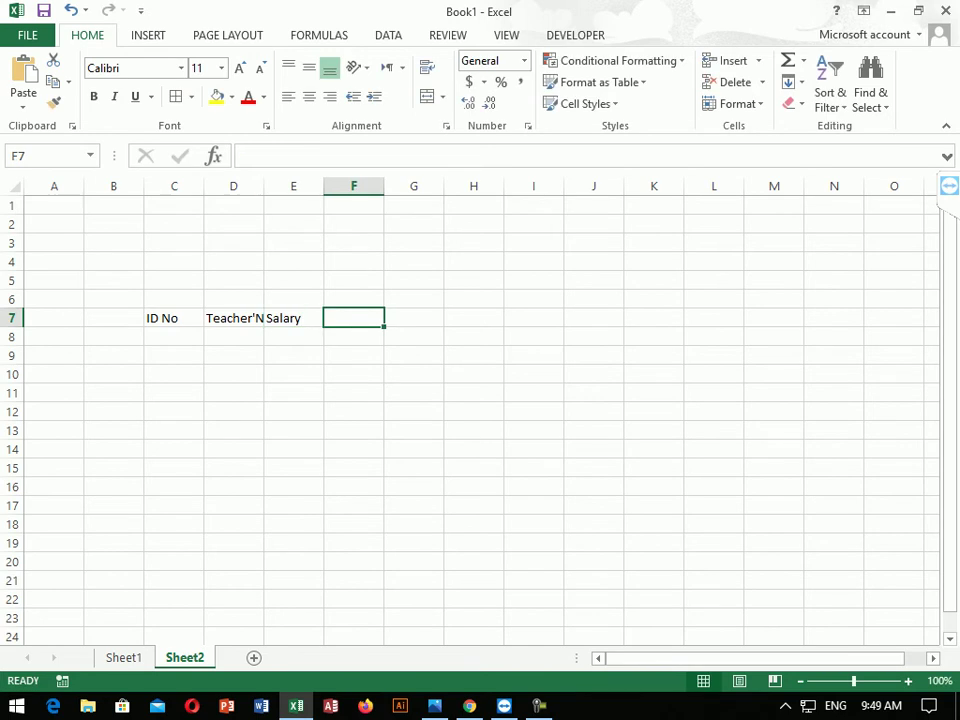
type("E")
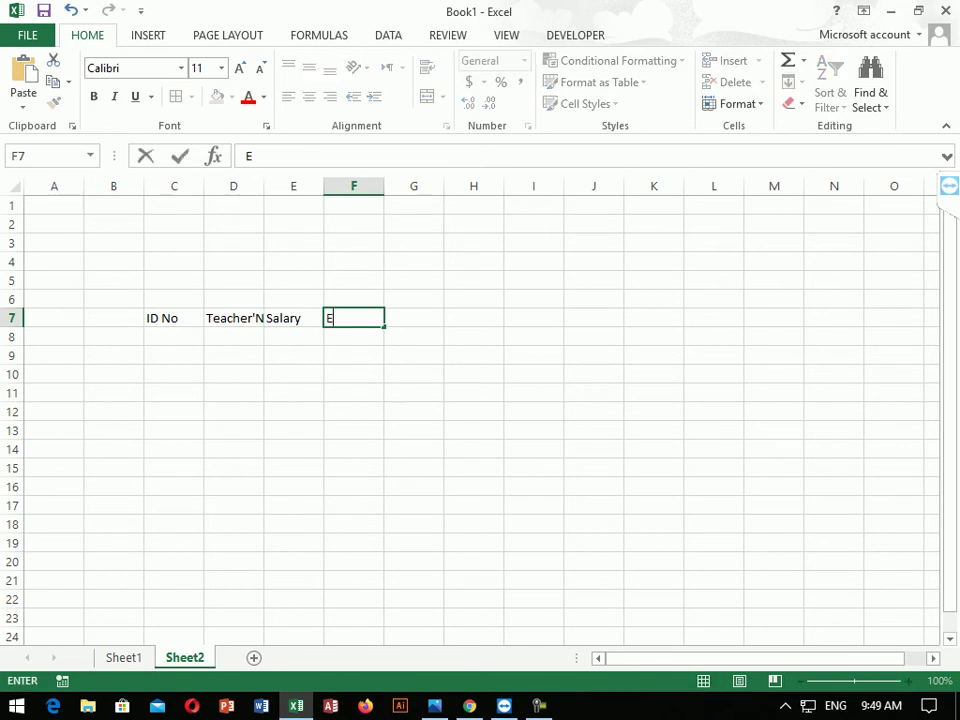
type("xpendature")
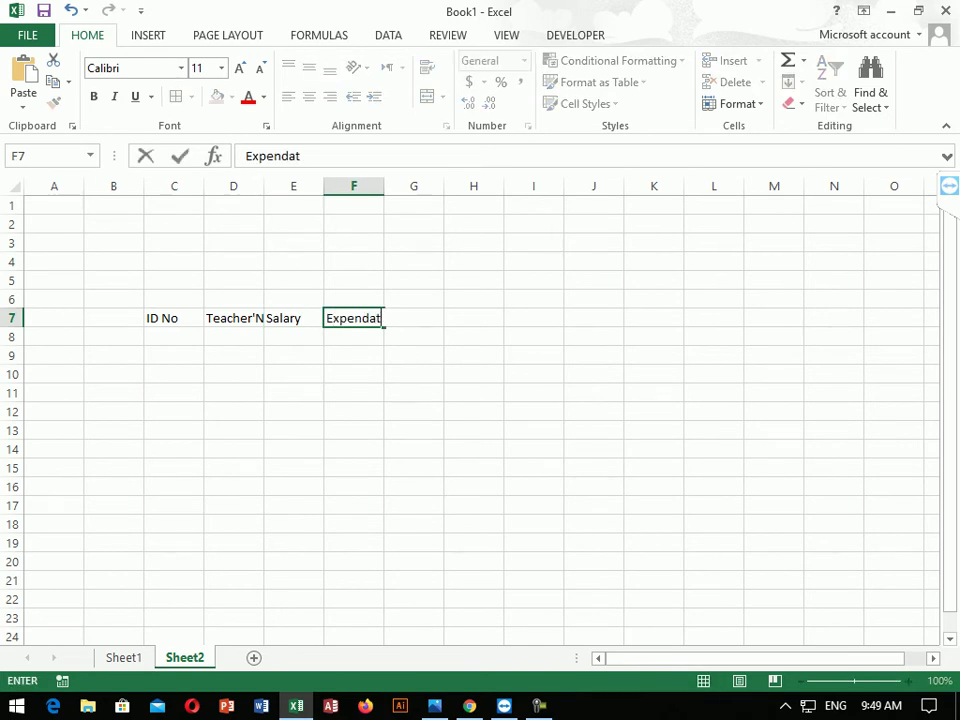
key("BackSpace")
key("BackSpace")
type("re")
key("Tab")
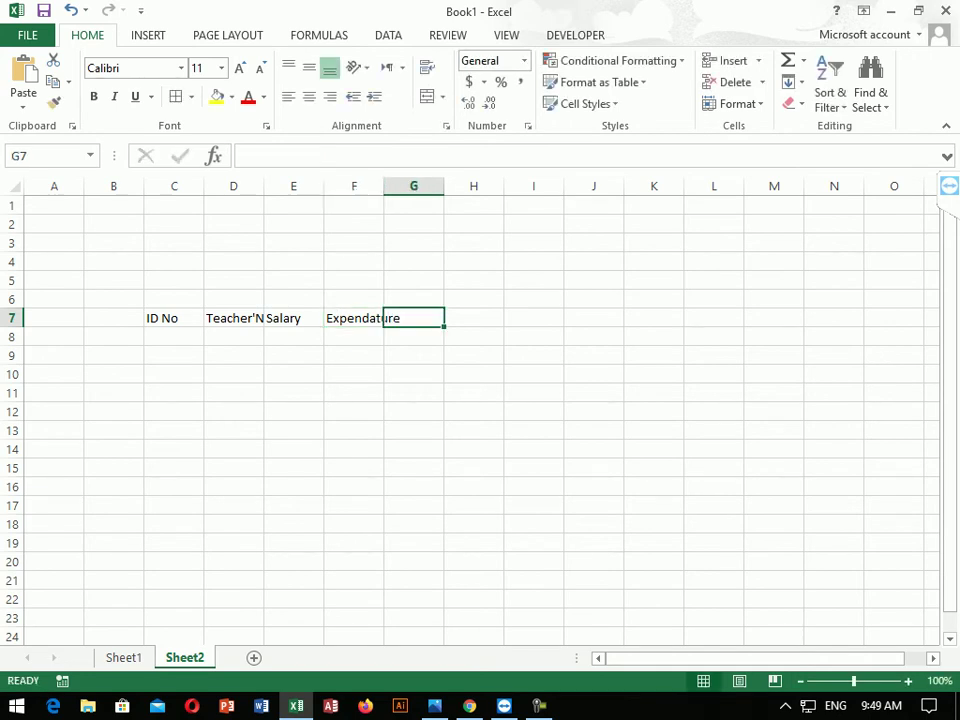
- Enter the column headers "Total Salary", "Ceiling" and "Floor" in cells G7 to I7
type("Tota")
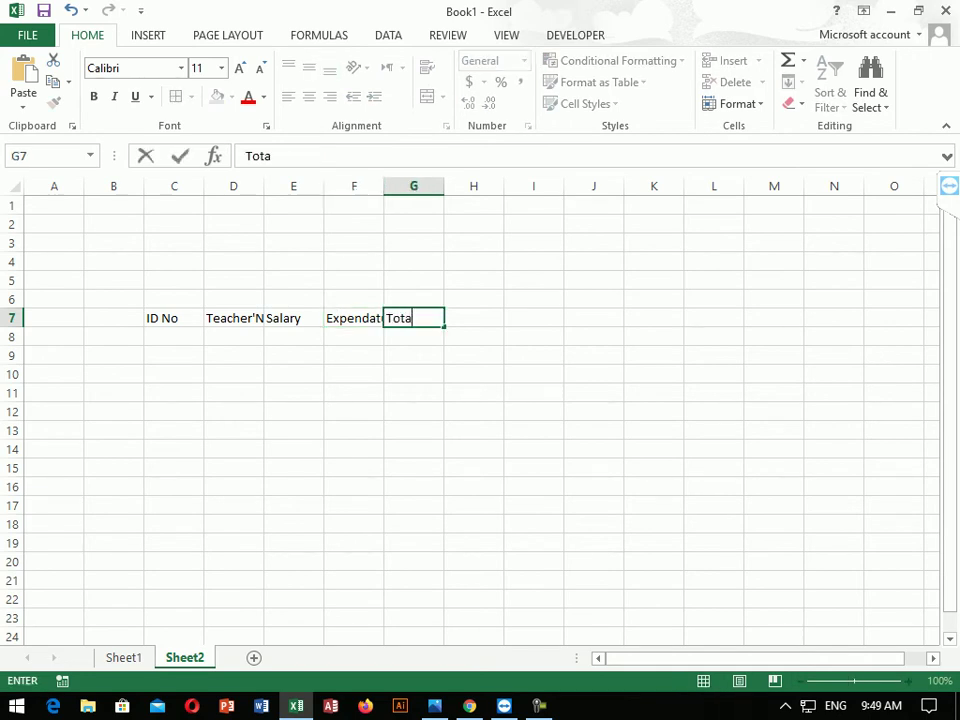
type("l Salary")
key("Tab")
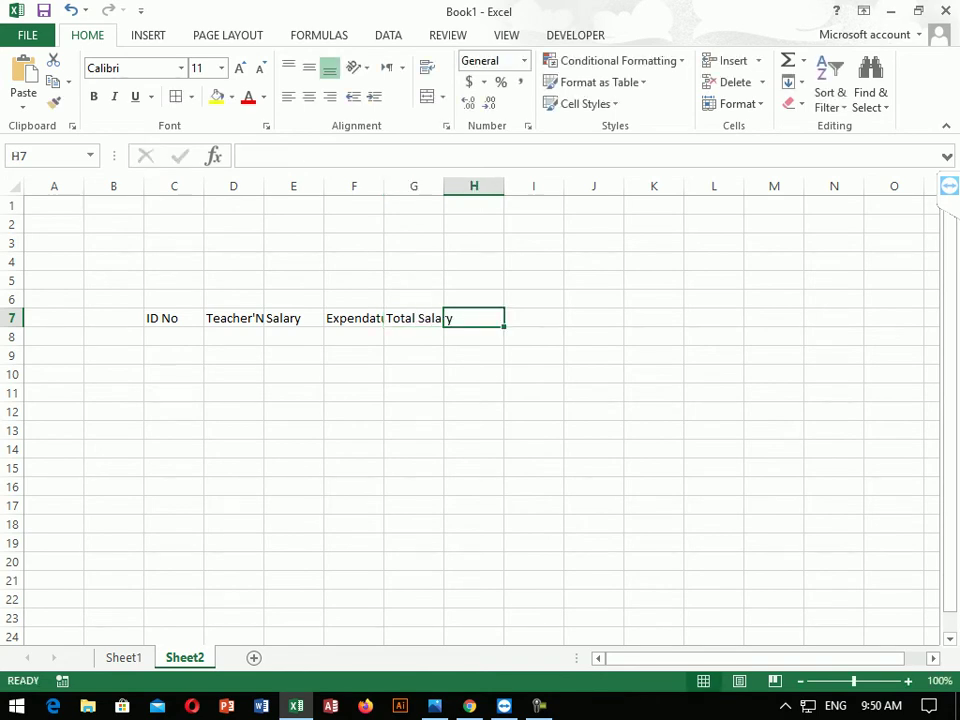
type("C")
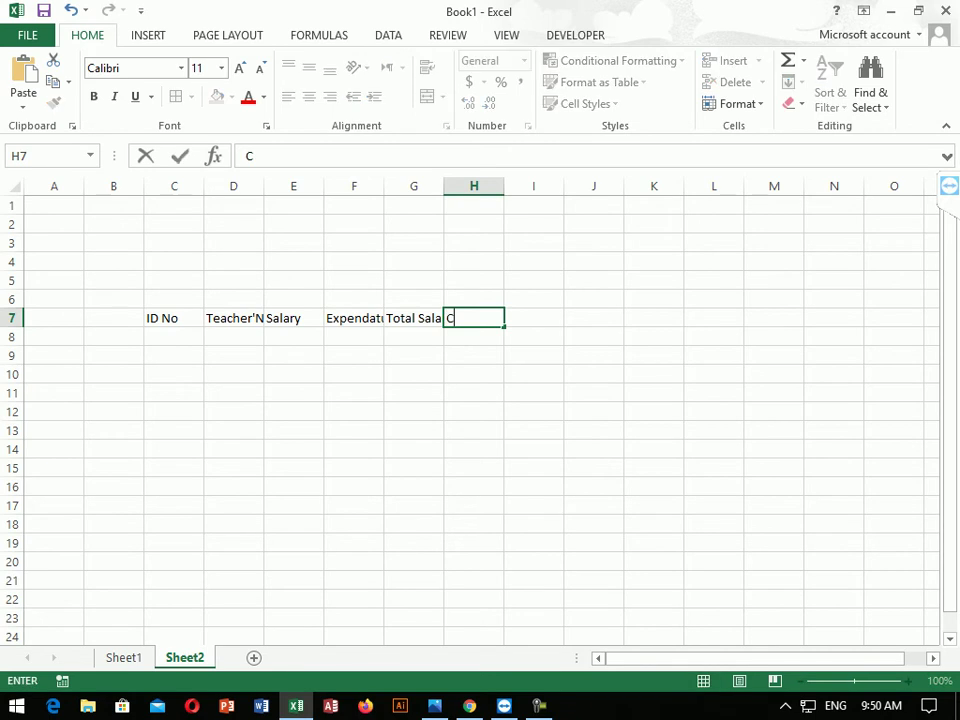
type("eiling")
key("Tab")
type("Floo")
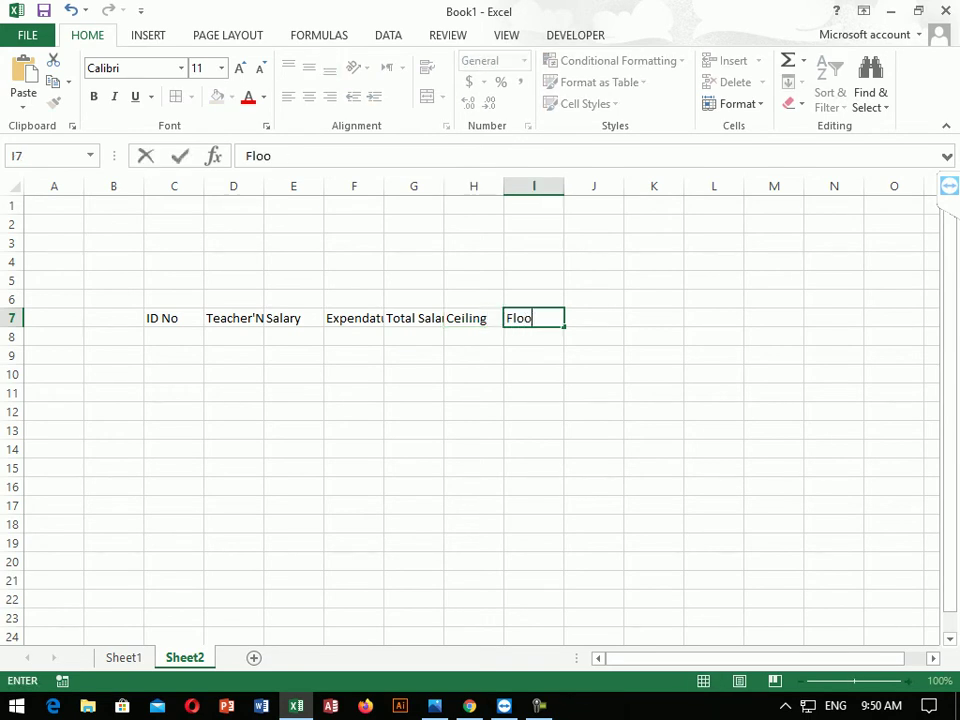
type("r")
left_click(233, 448)
left_click(533, 430)
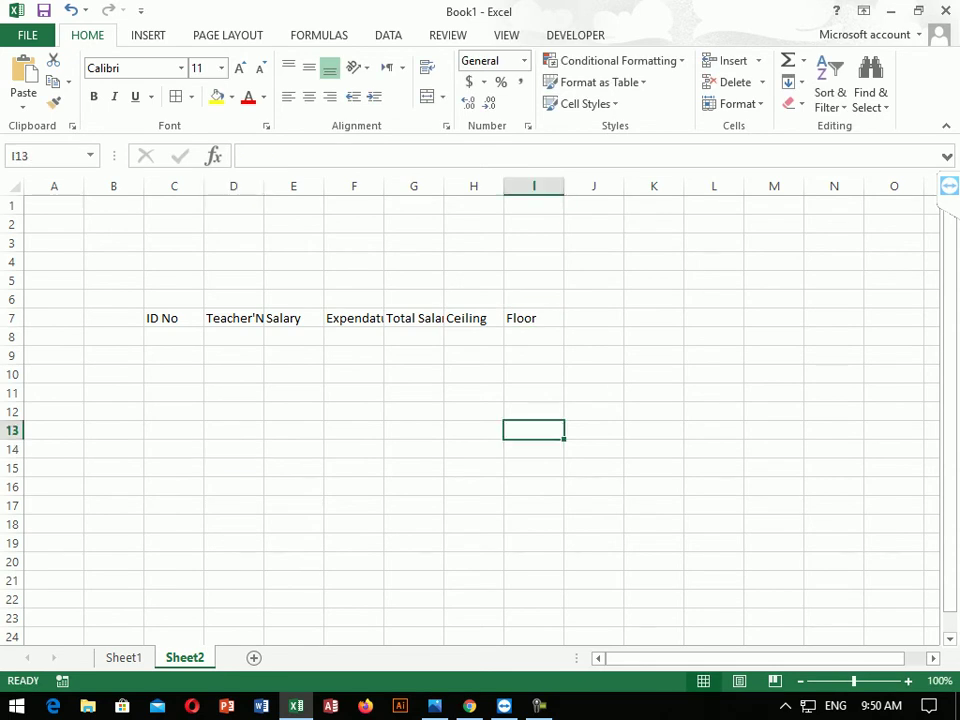
- Widen columns F, G and D so that the Expendature, Total Salary and Teacher'Name headers fit
left_click_drag(384, 186, 404, 186)
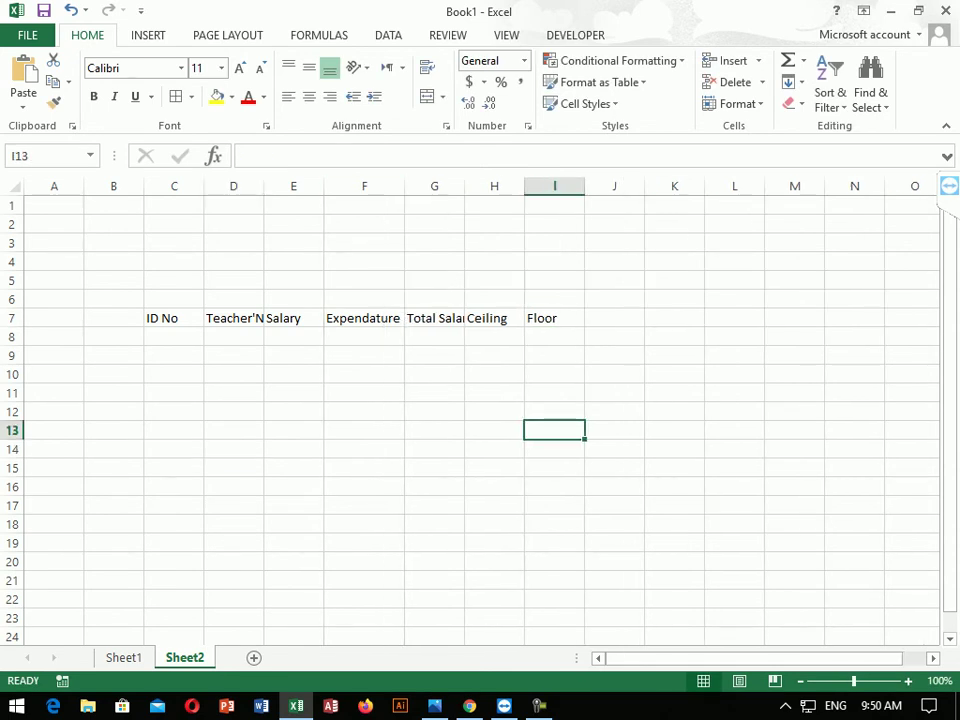
left_click_drag(465, 186, 477, 186)
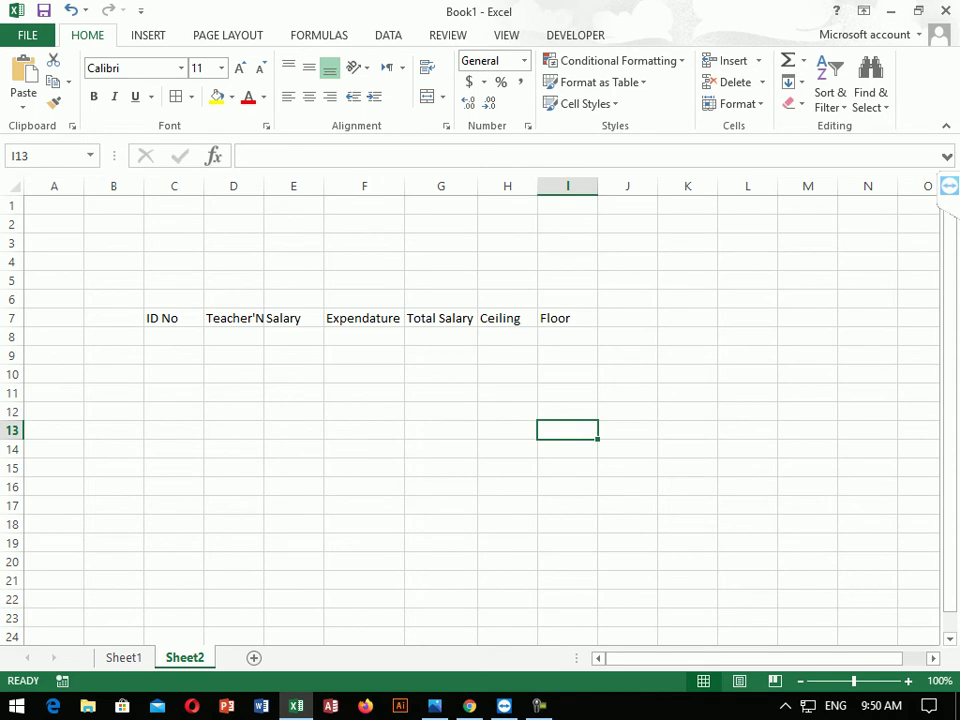
left_click_drag(263, 186, 294, 186)
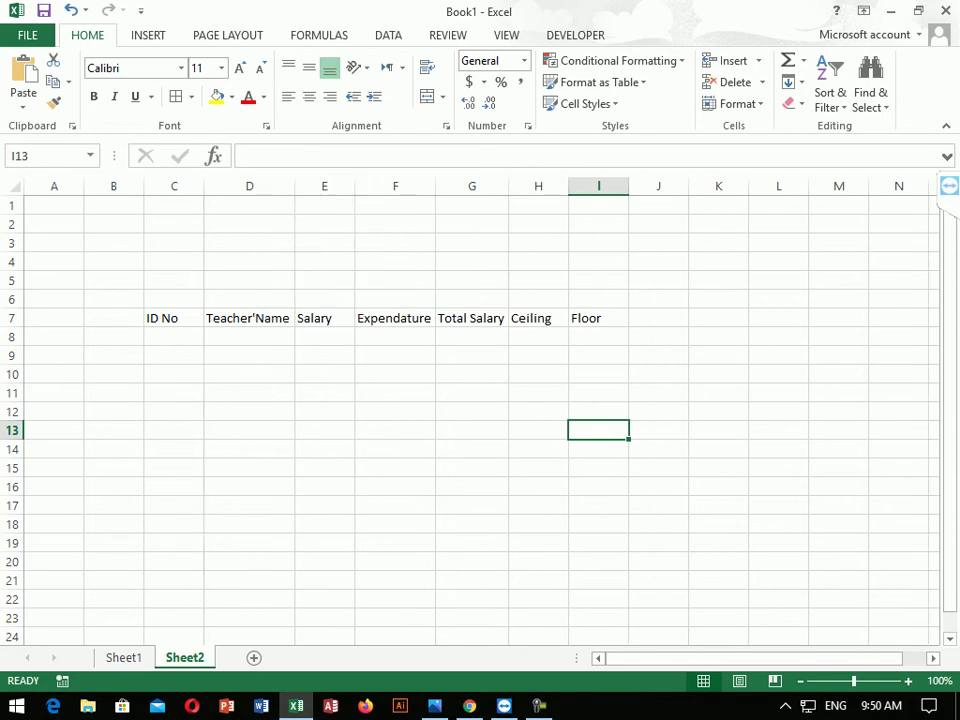
- Merge and center cells C3:I6 above the headers and enter the title "Teacher's Salary" in them
left_click_drag(598, 243, 174, 299)
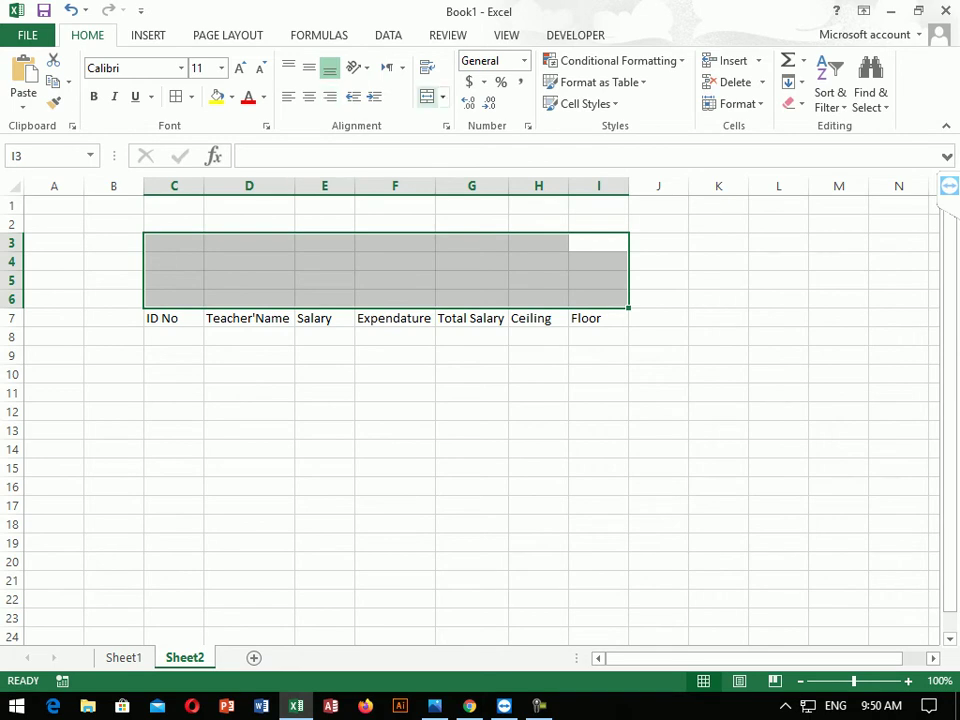
left_click(427, 96)
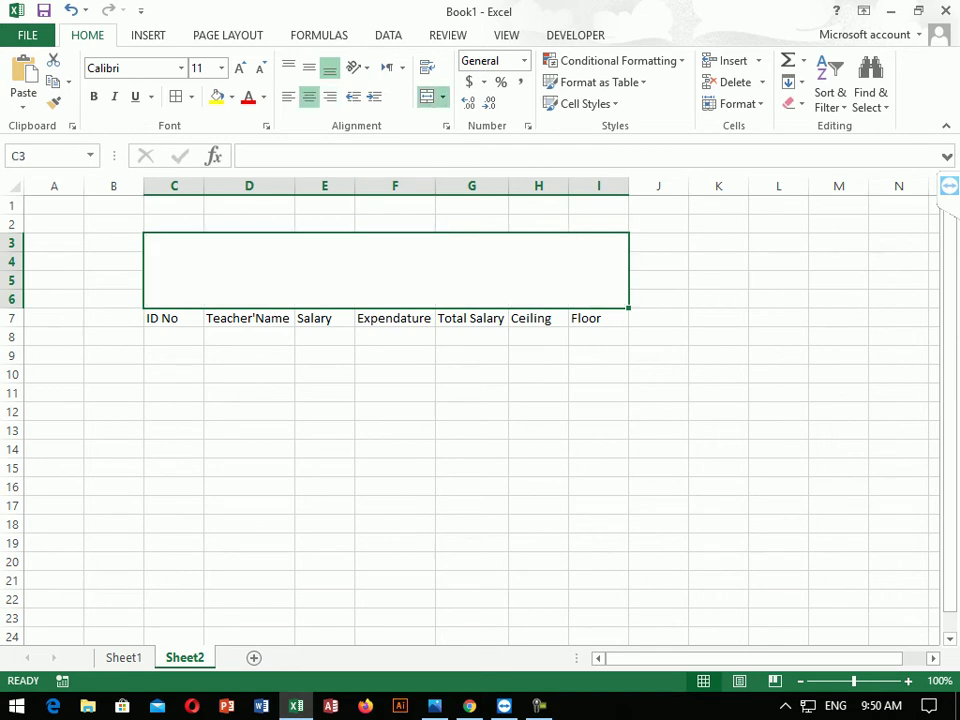
type("Tac")
key("BackSpace")
key("BackSpace")
type("ea")
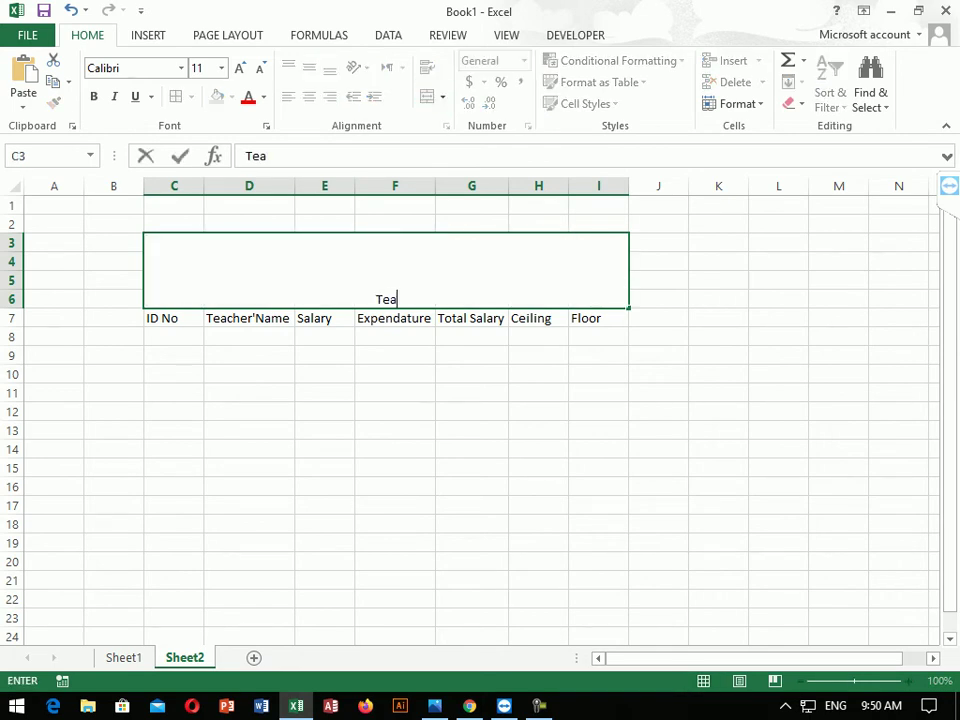
type("cher's Salary")
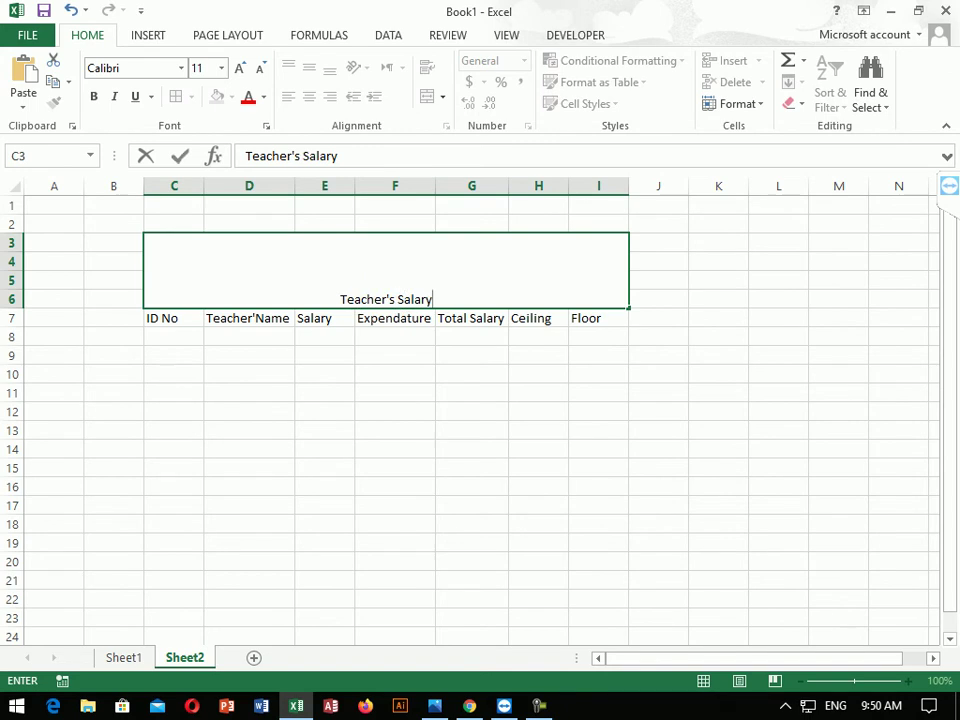
left_click_drag(471, 431, 471, 412)
- Format the merged "Teacher's Salary" title as bold 24-point text, aligned to the vertical middle of its cell
left_click(440, 280)
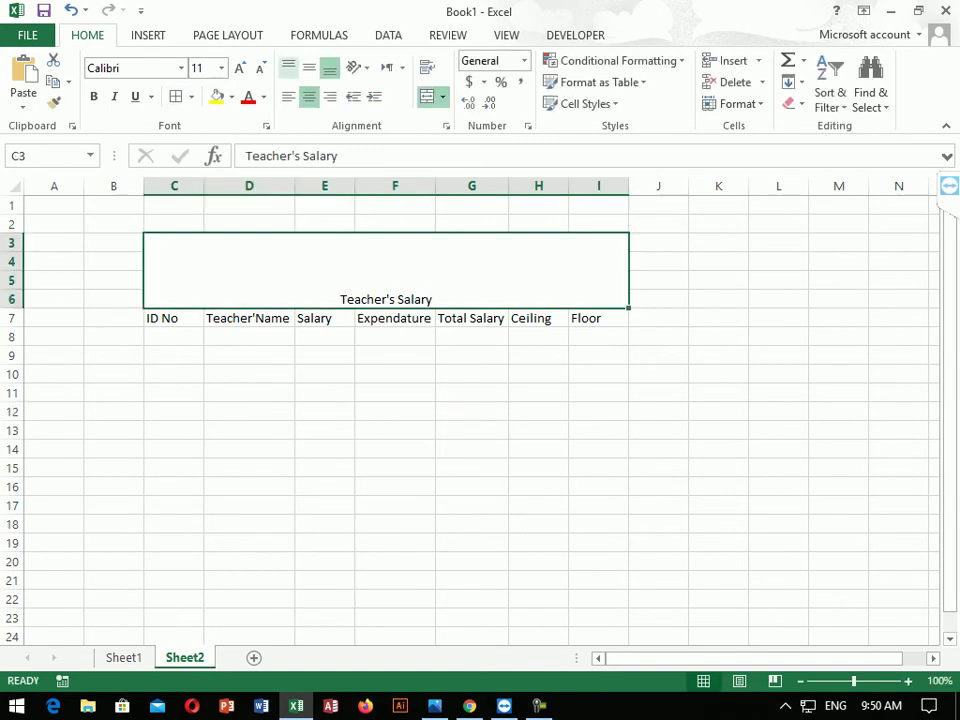
left_click(309, 67)
left_click(239, 67)
left_click(239, 67)
left_click(239, 67)
left_click(239, 67)
left_click(239, 67)
left_click(239, 67)
left_click(239, 67)
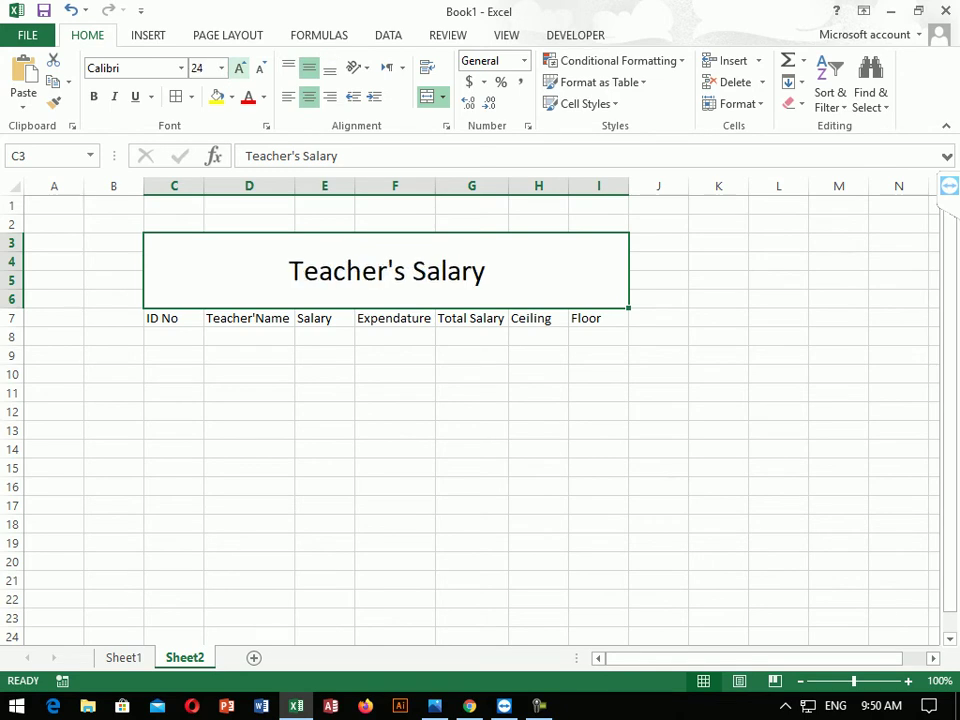
key("ctrl+b")
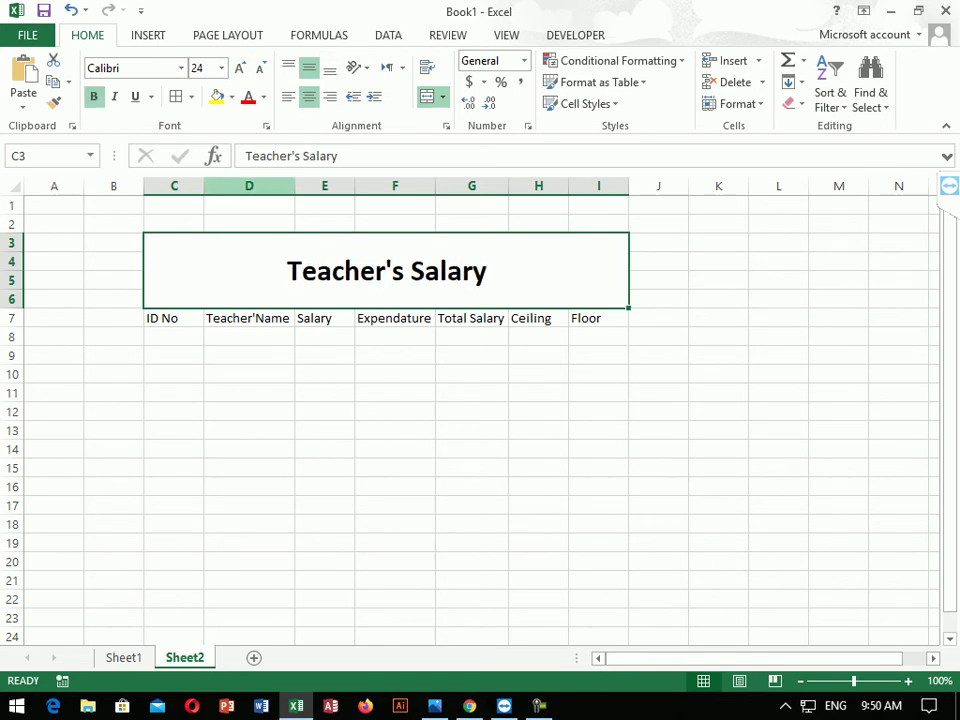
- Number the ID No column from 1 in cell C8 to 5 in cell C12 by filling a series
left_click(174, 337)
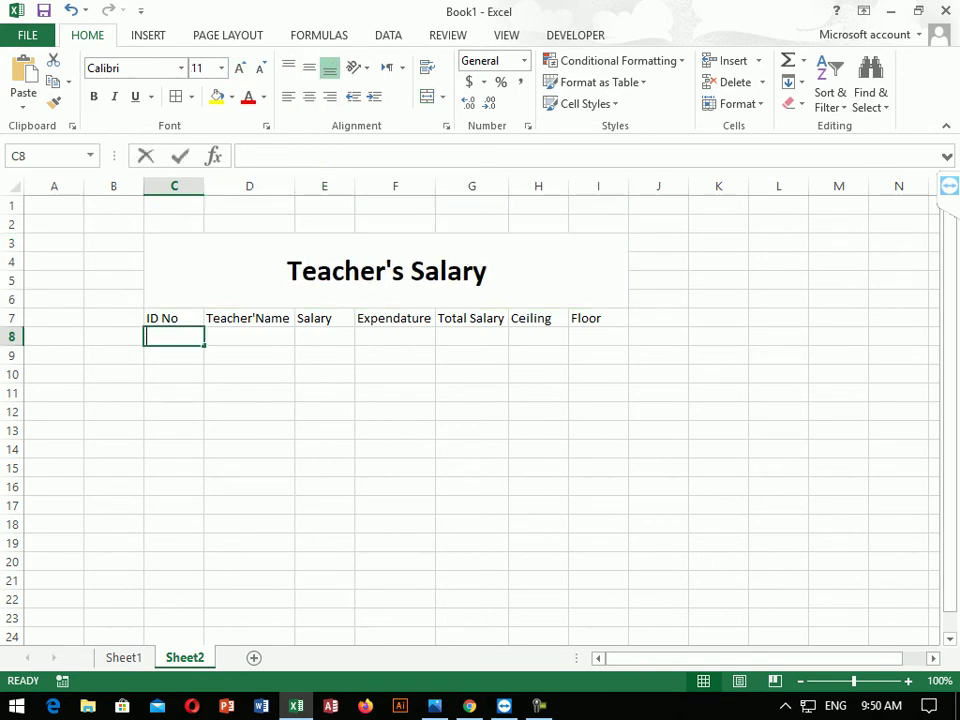
type("1")
key("ctrl+Return")
left_click_drag(204, 345, 212, 432)
left_click(324, 449)
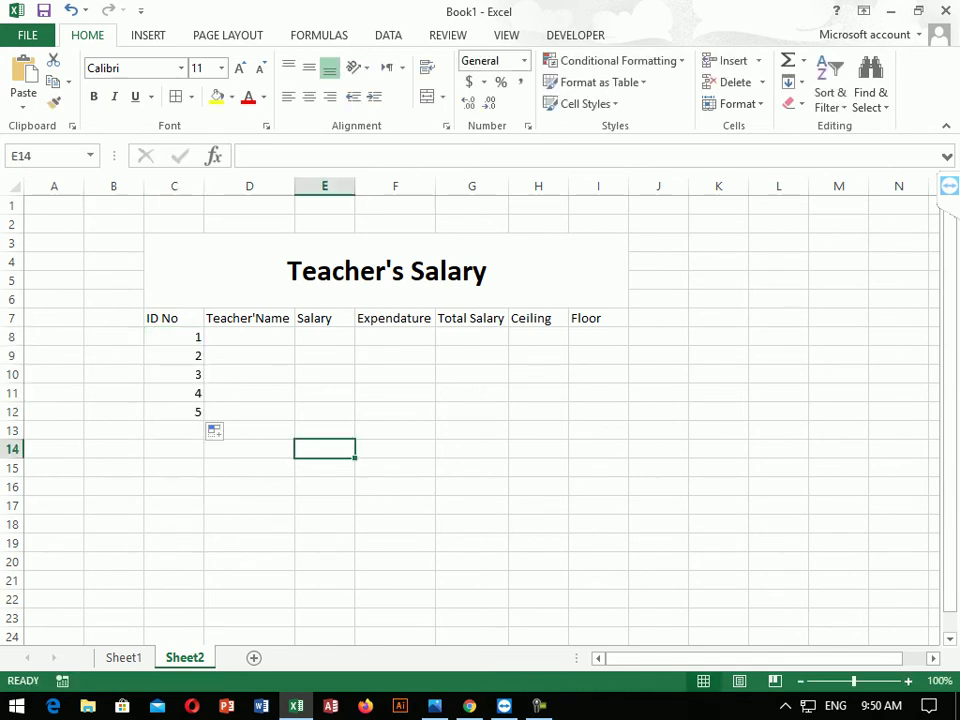
- Enter the first two teachers' names in cells D8 and D9
left_click(249, 337)
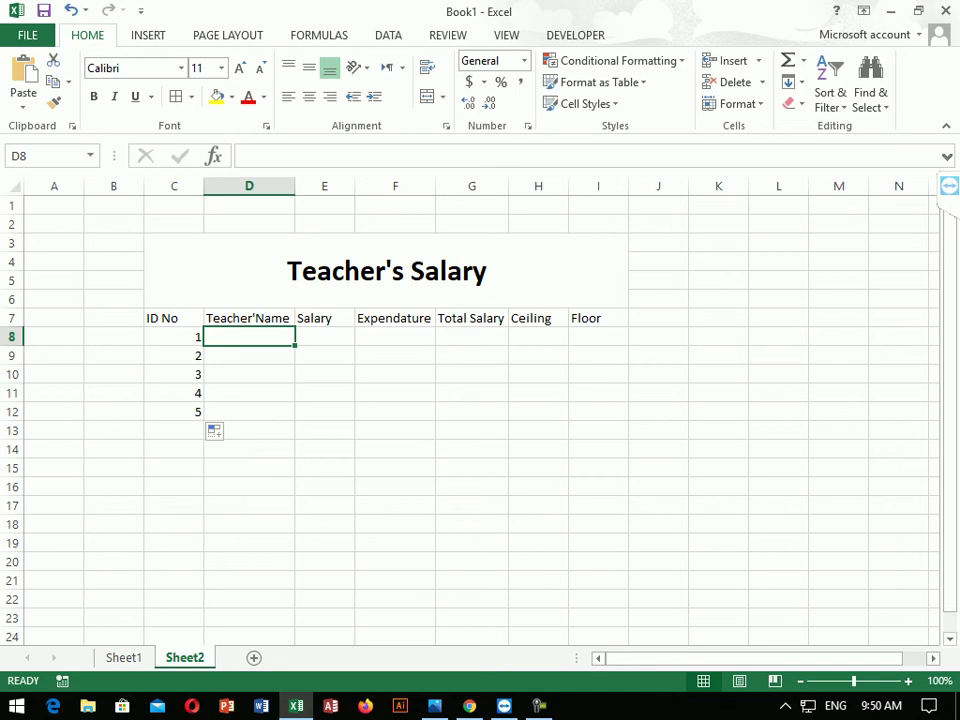
type("Hadi")
key("Return")
type("Tahira")
key("Return")
- Enter the remaining three teachers' names in cells D10 to D12
type("Wal")
key("Return")
type("A")
key("BackSpace")
key("Up")
type("Wali")
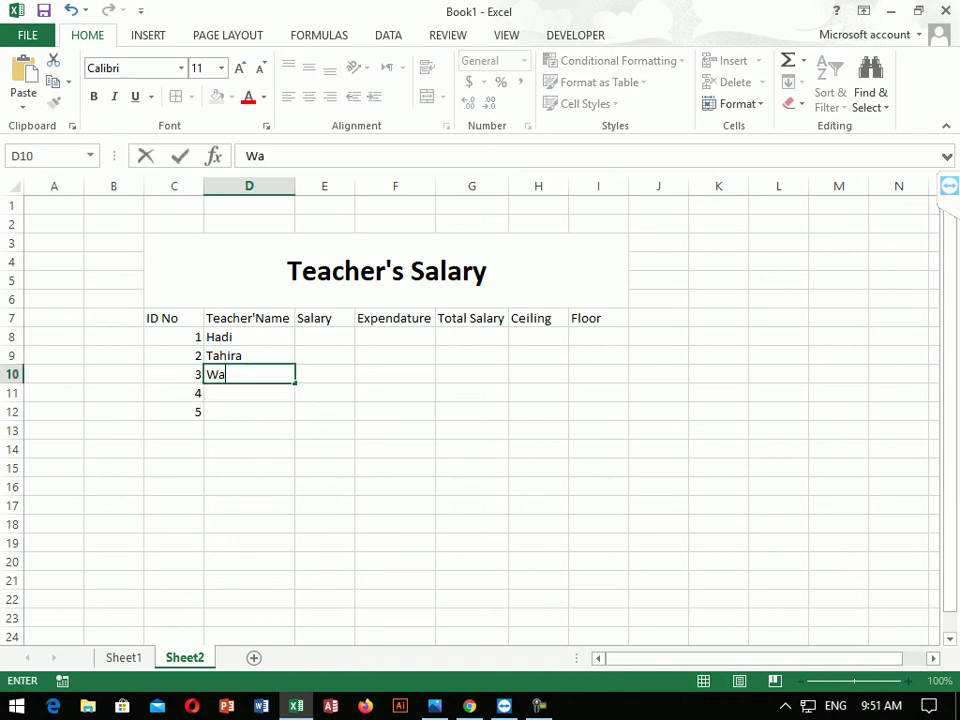
key("Return")
type("Arash")
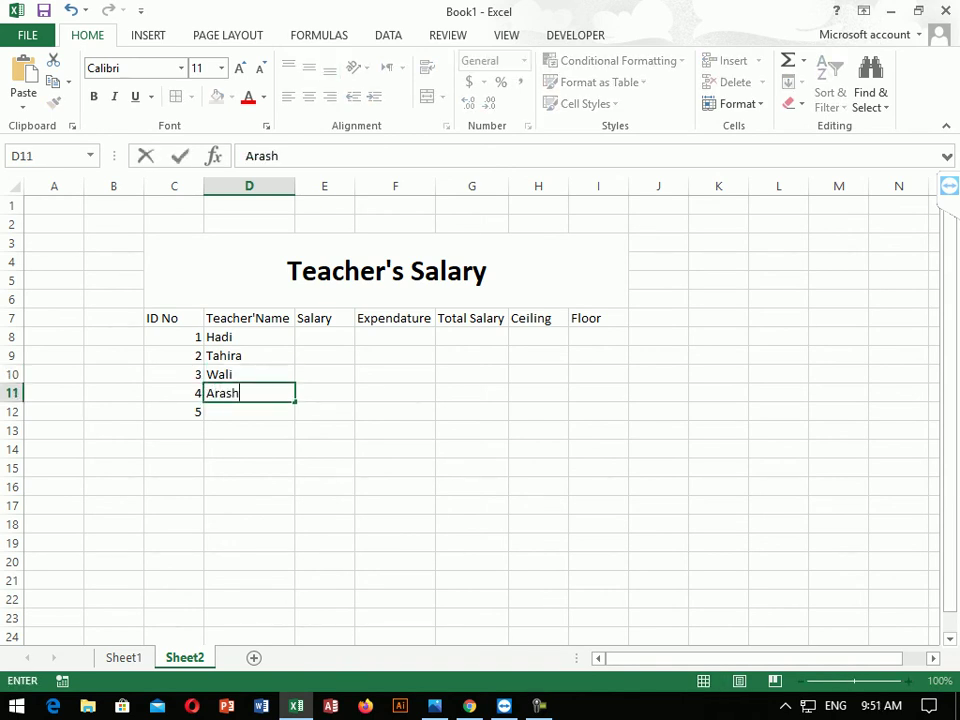
key("Return")
type("Nasir")
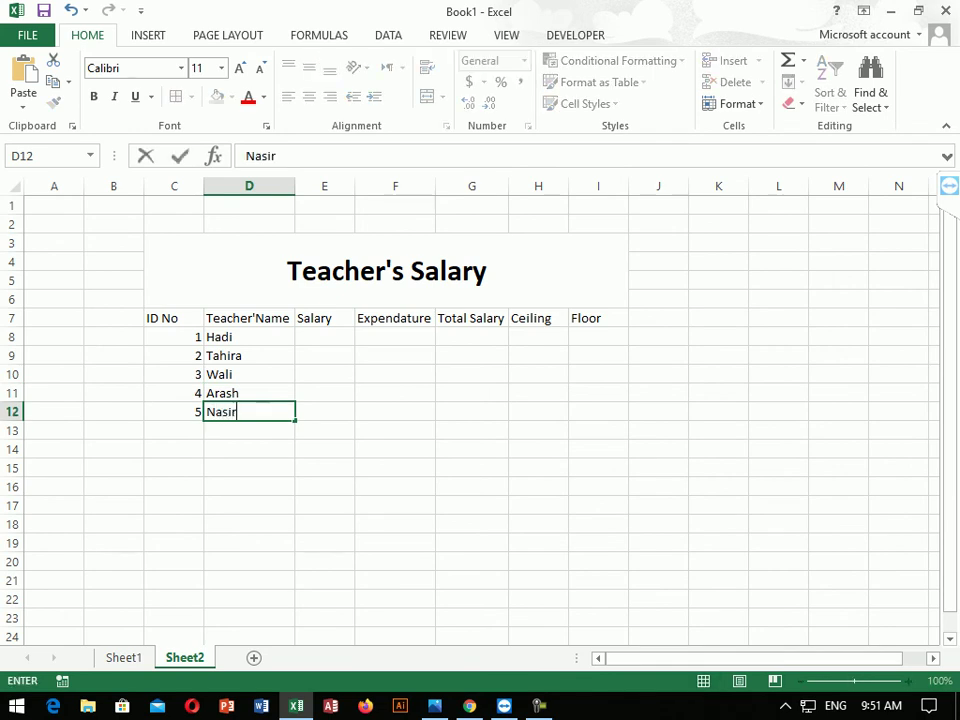
key("Return")
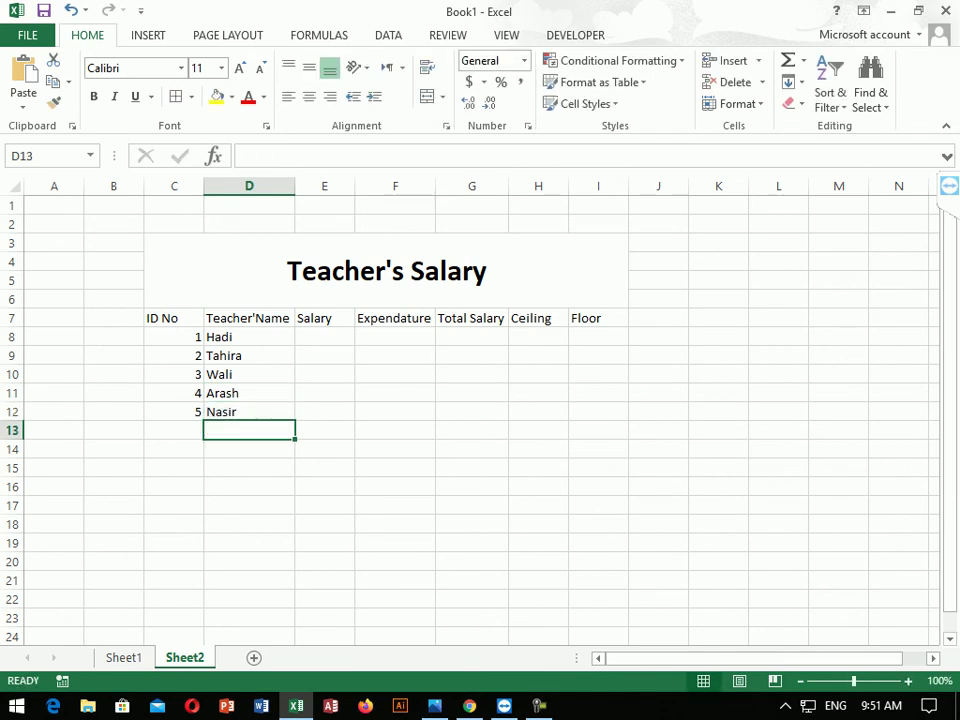
- Enter the salaries 12500, 8000, 9000, 1200 and 12560 for the five teachers in cells E8 to E12
left_click(325, 336)
type("125")
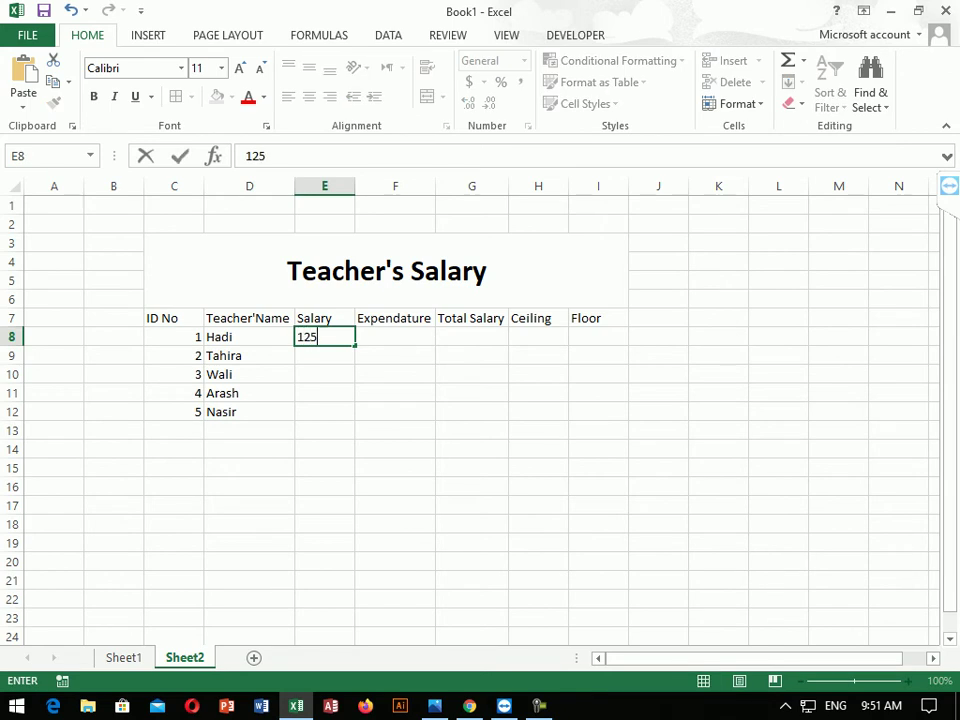
type("00")
key("Return")
type("8000")
key("Return")
type("9000")
key("Return")
type("1200")
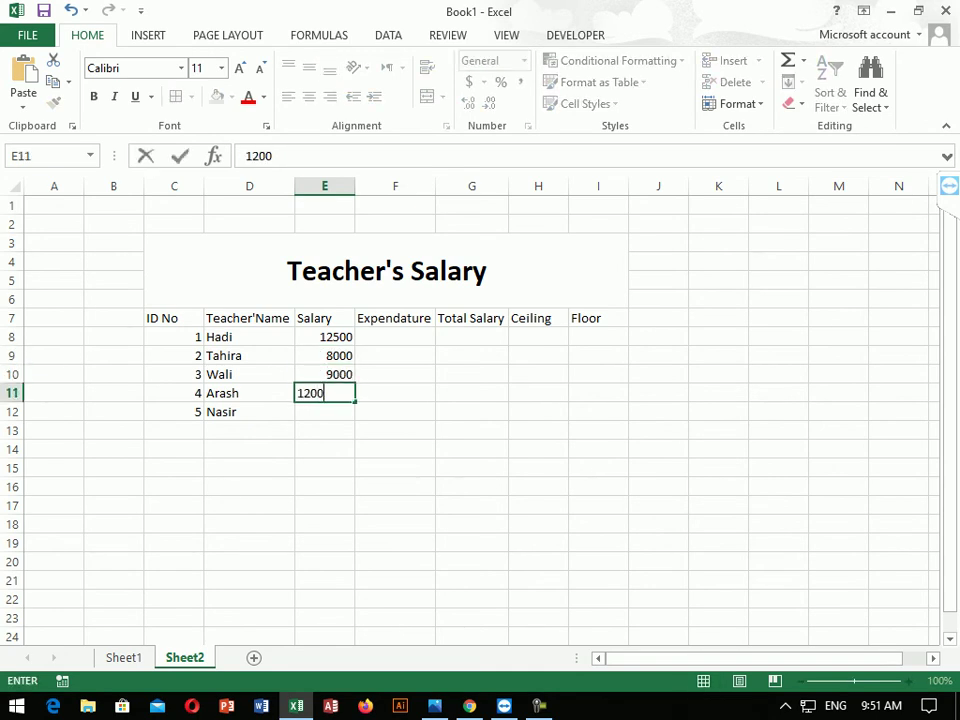
key("Return")
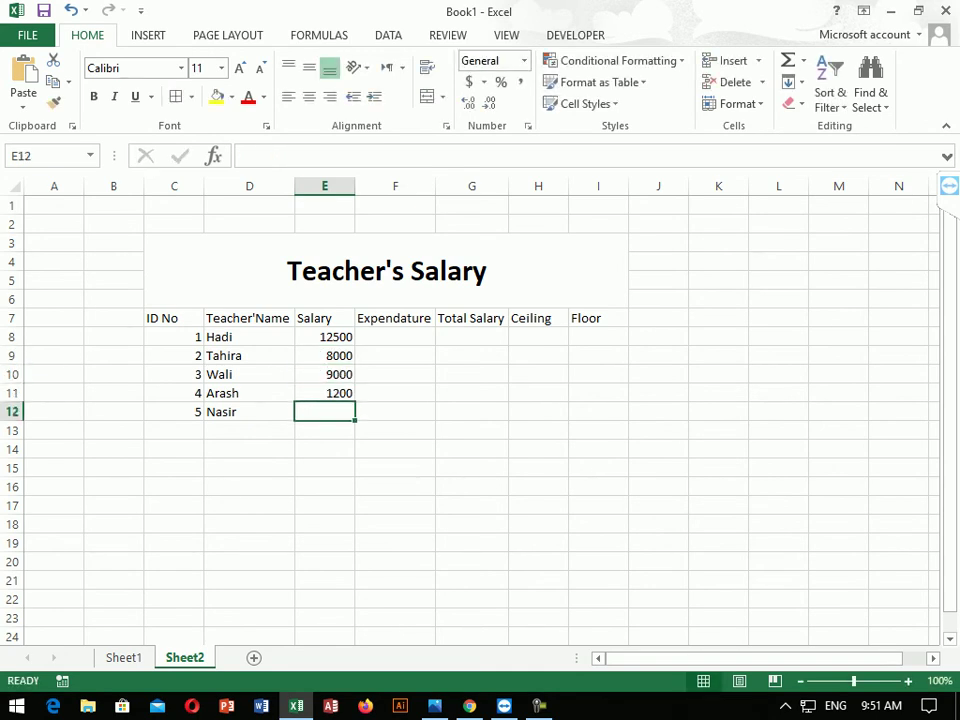
type("125")
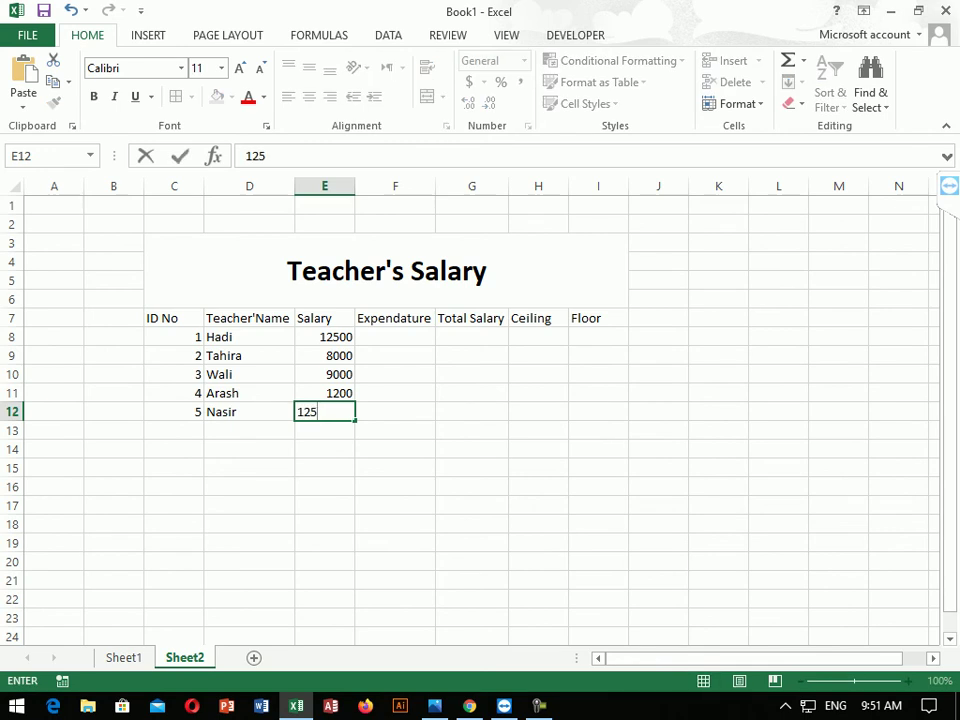
type("60")
key("Return")
left_click(471, 411)
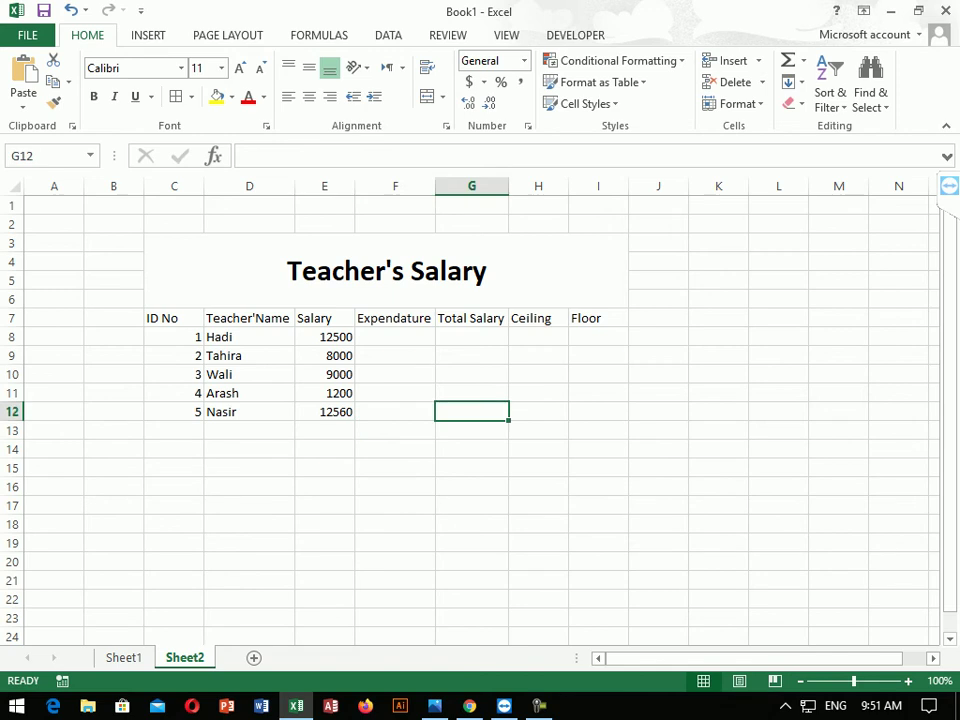
- Apply all borders to the whole Teacher's Salary table, from the title in C3 through cell I12
left_click(324, 337)
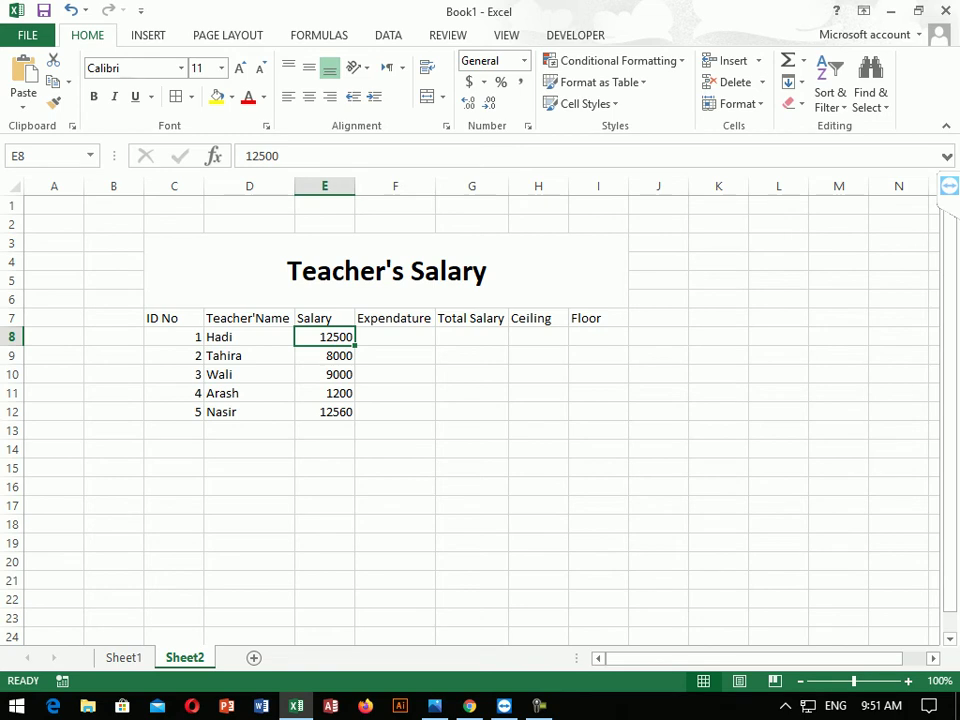
left_click(395, 337)
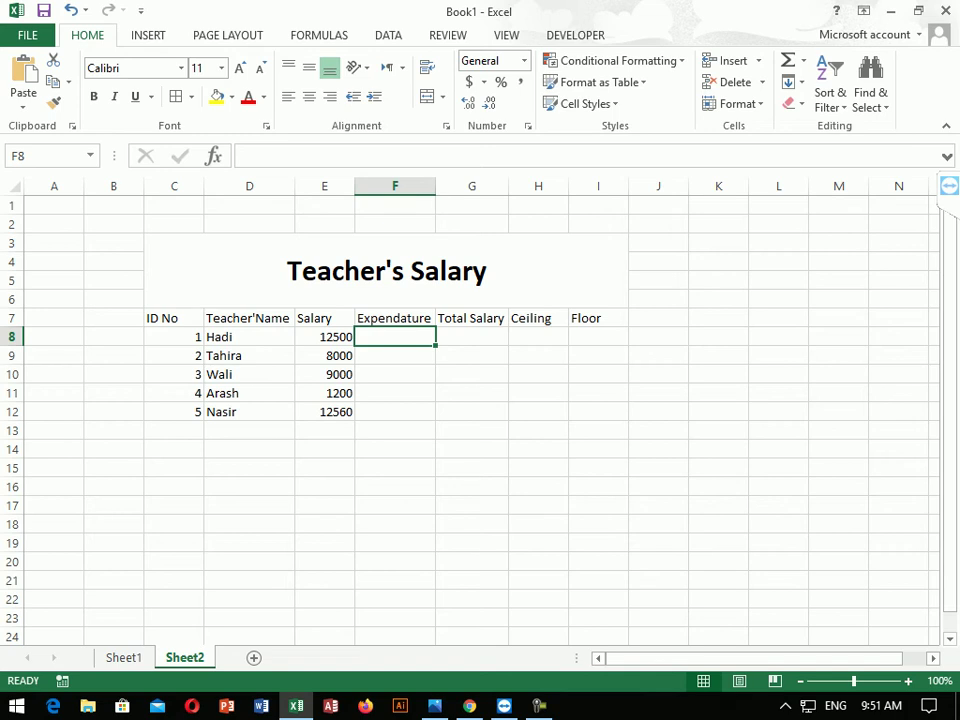
left_click_drag(300, 255, 598, 411)
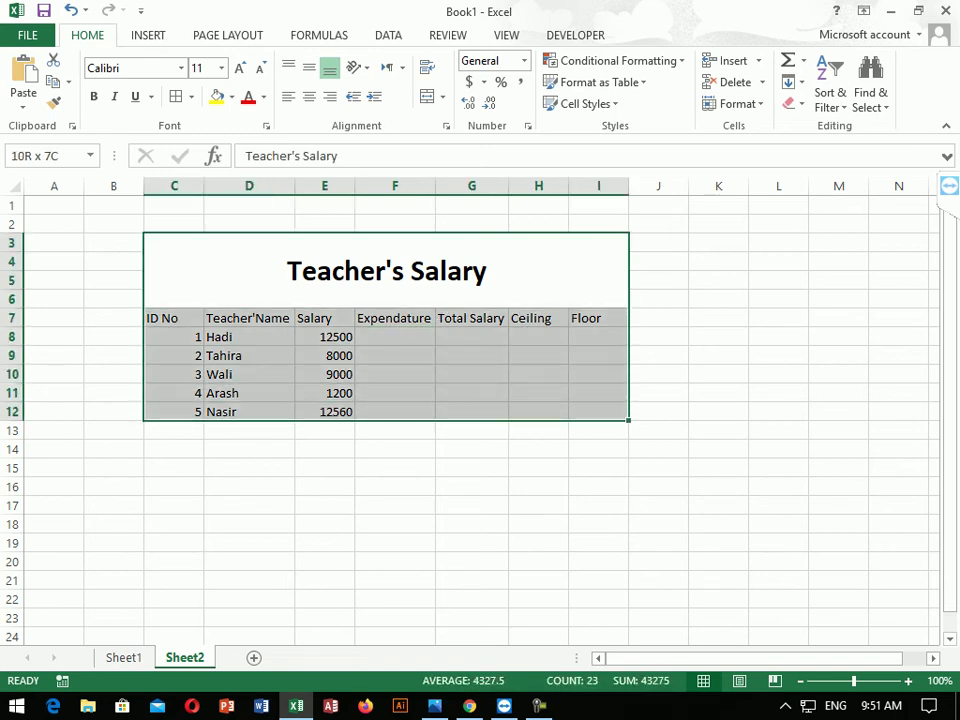
key("alt+h")
key("b")
key("a")
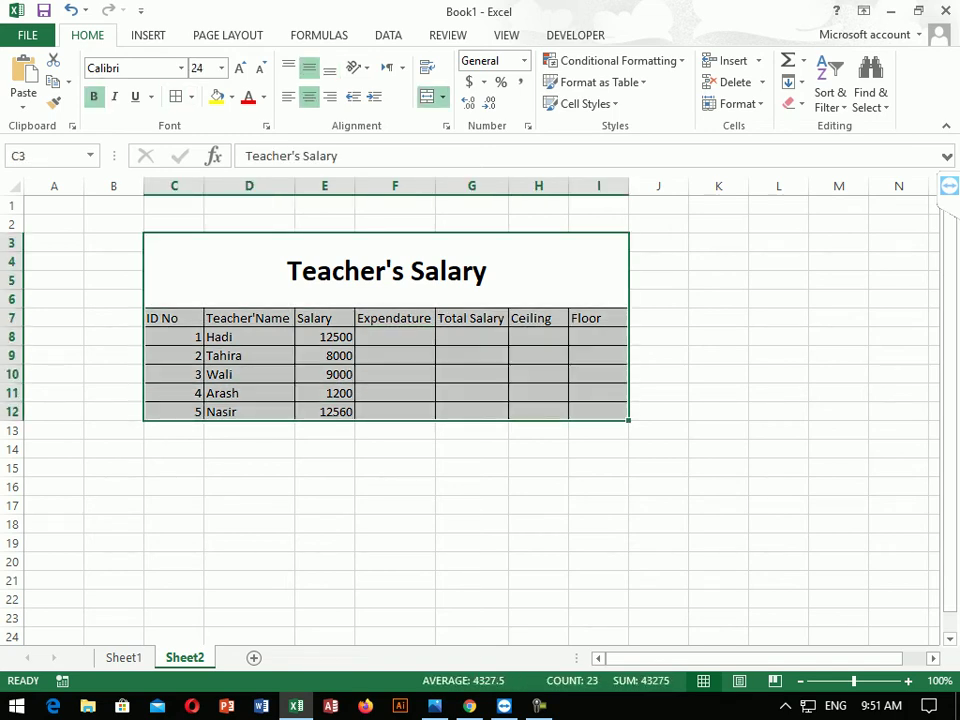
left_click(395, 542)
- Enter the expenditures 367, 585 and 689 for the first three teachers in cells F8 to F10
left_click(395, 336)
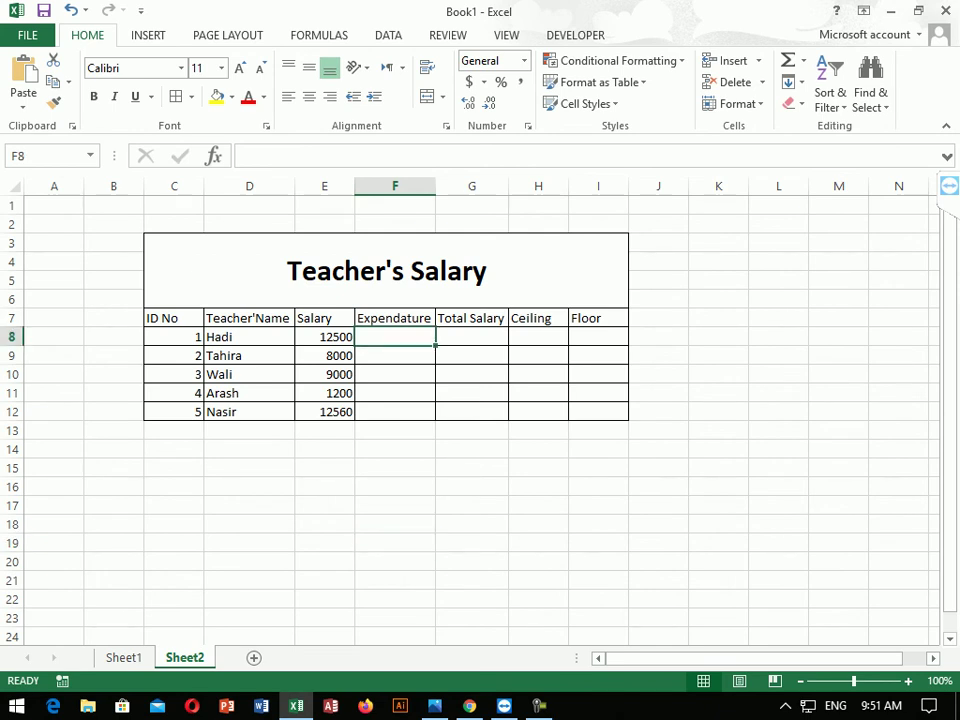
type("36")
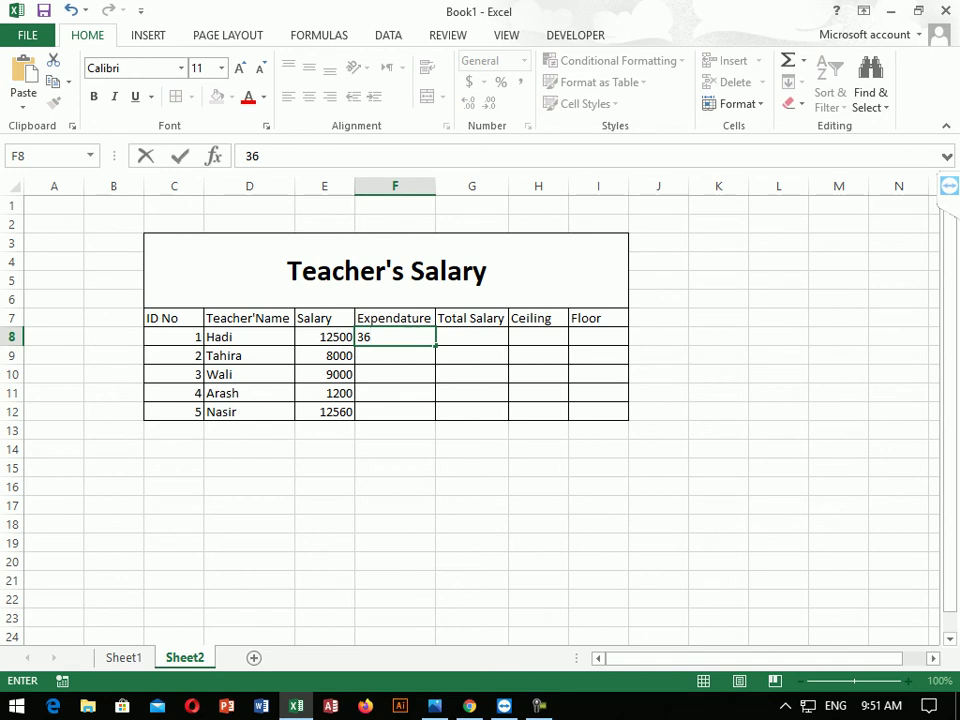
type("7")
key("Return")
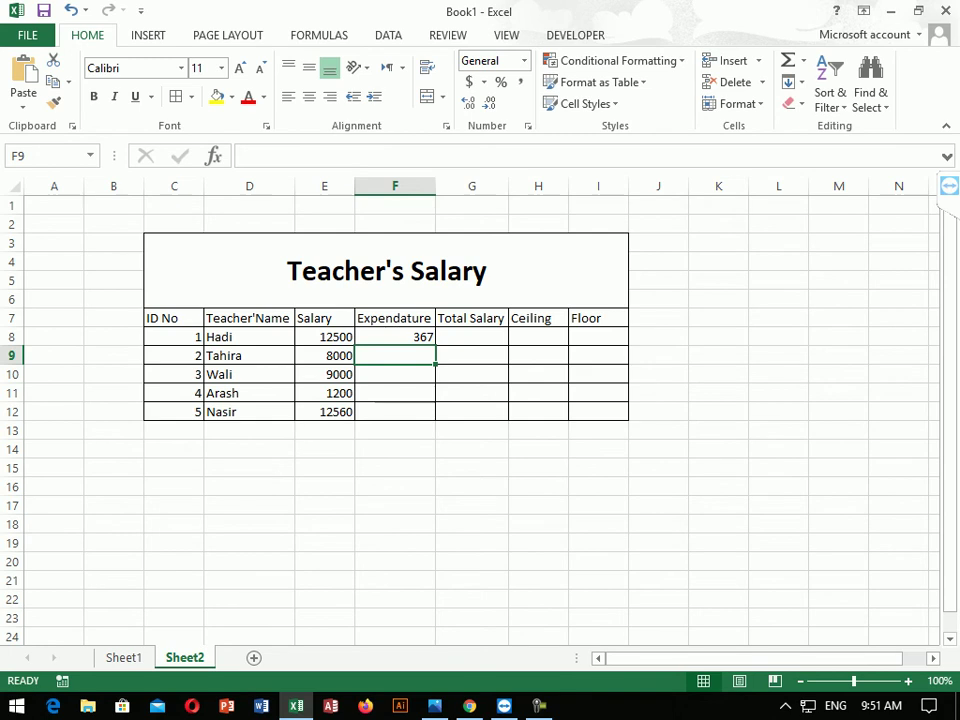
type("58")
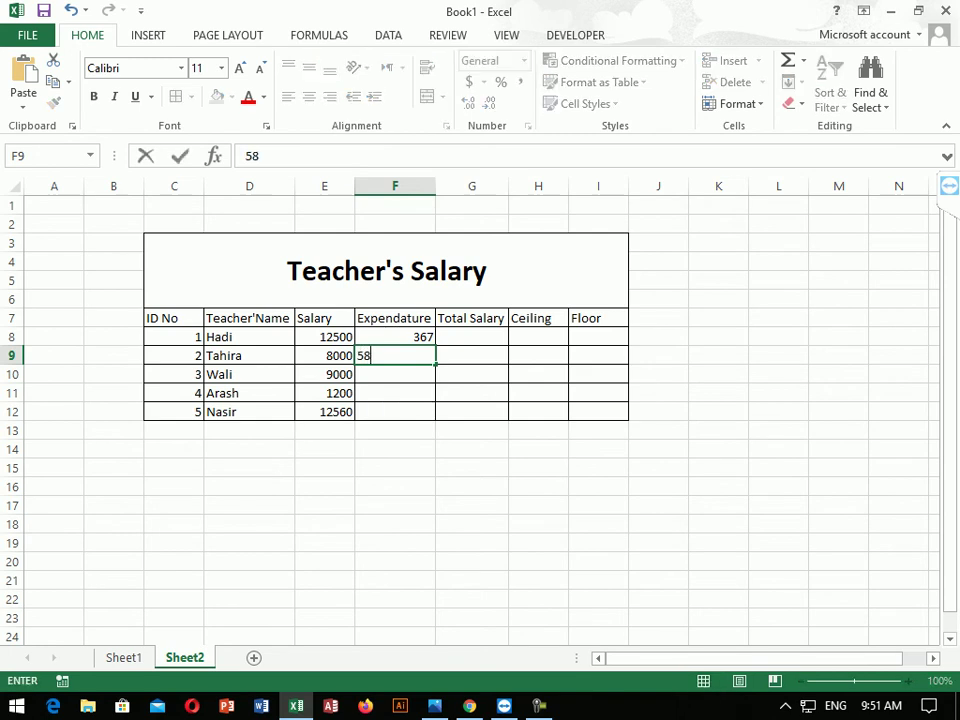
type("5")
key("Return")
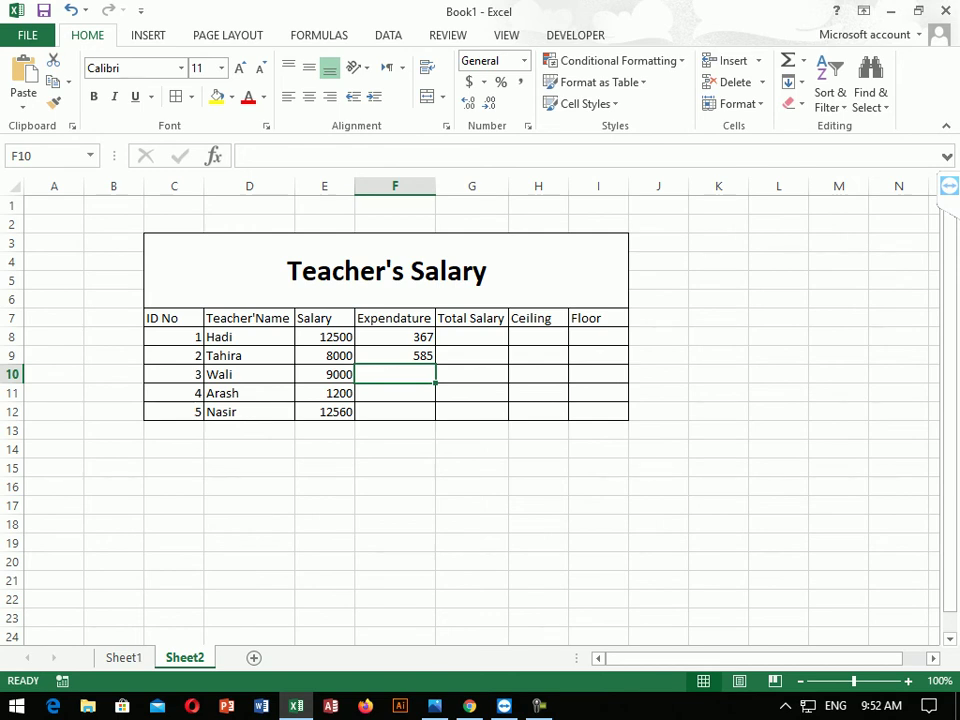
type("689")
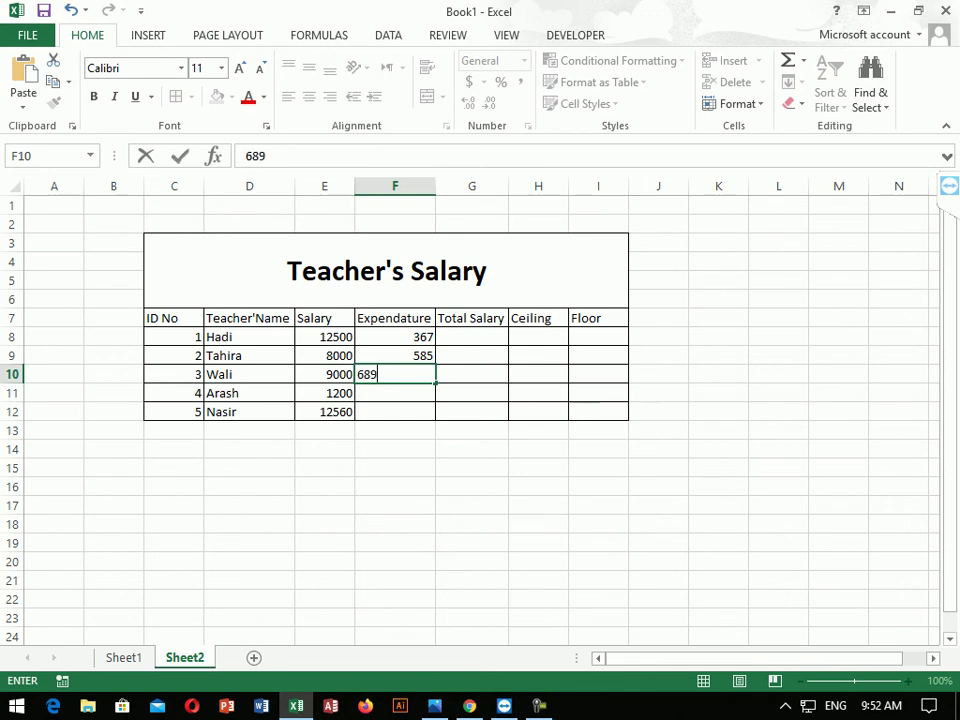
key("Return")
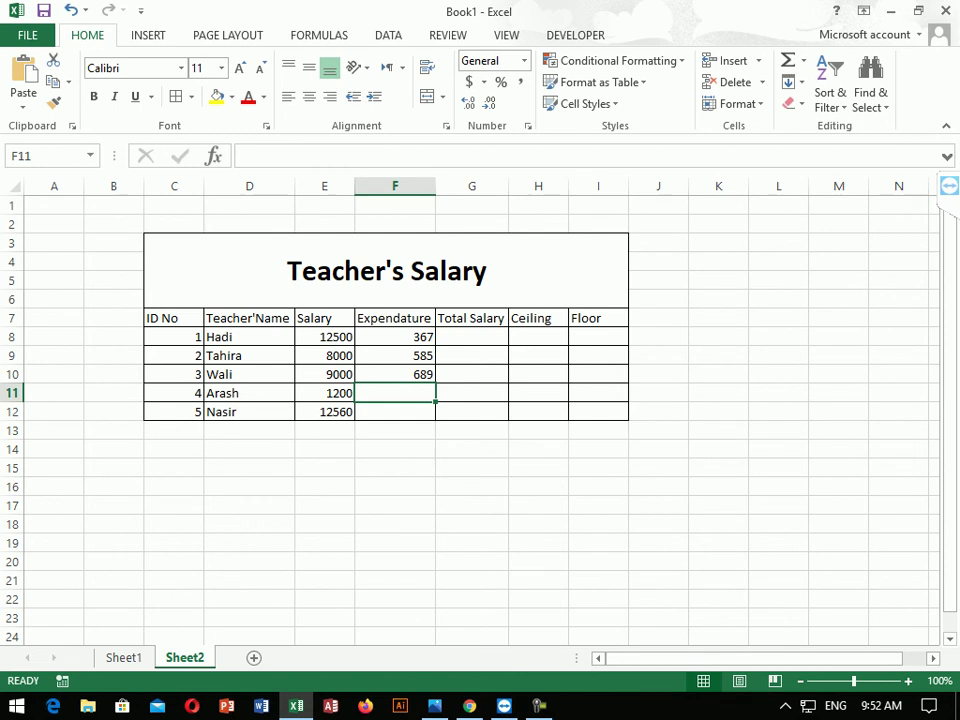
- Enter the expenditures 122 and 799 for the last two teachers in cells F11 and F12
type("12")
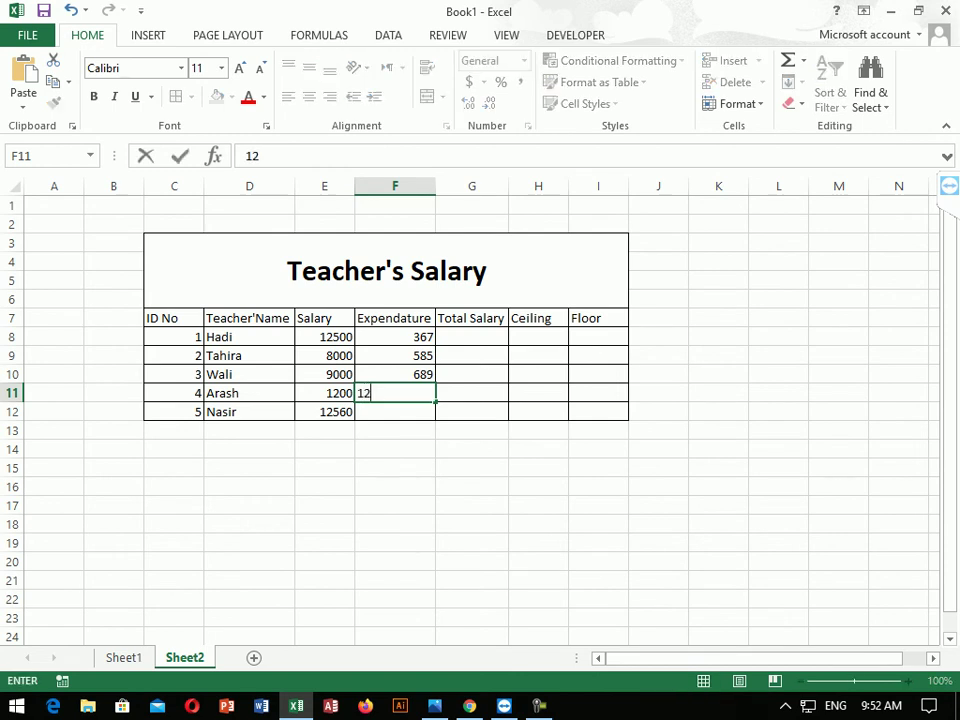
type("2")
key("Return")
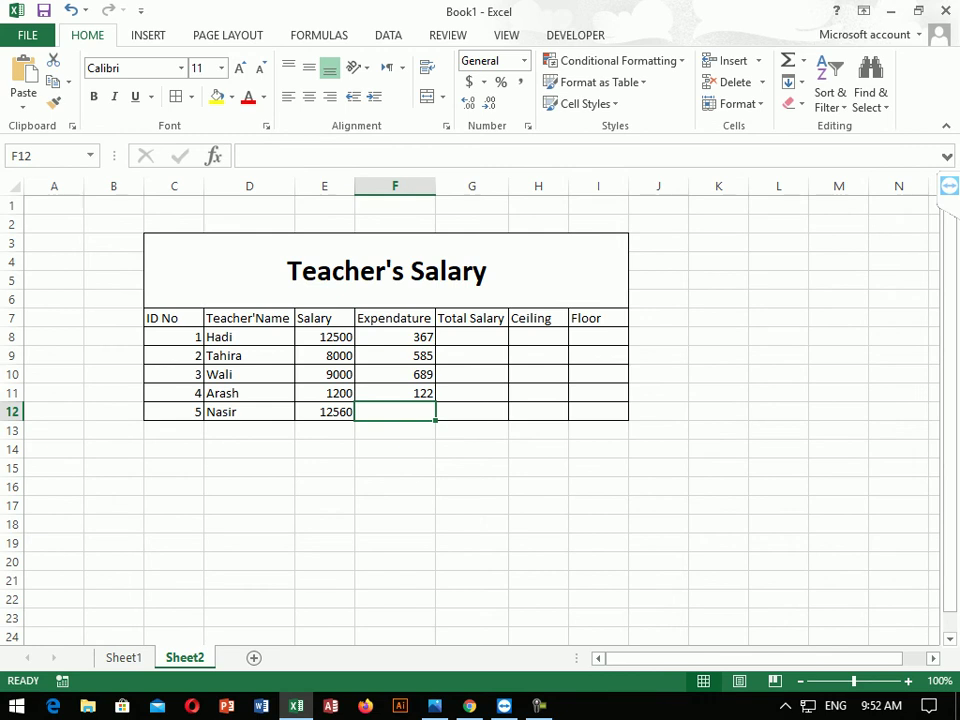
type("7")
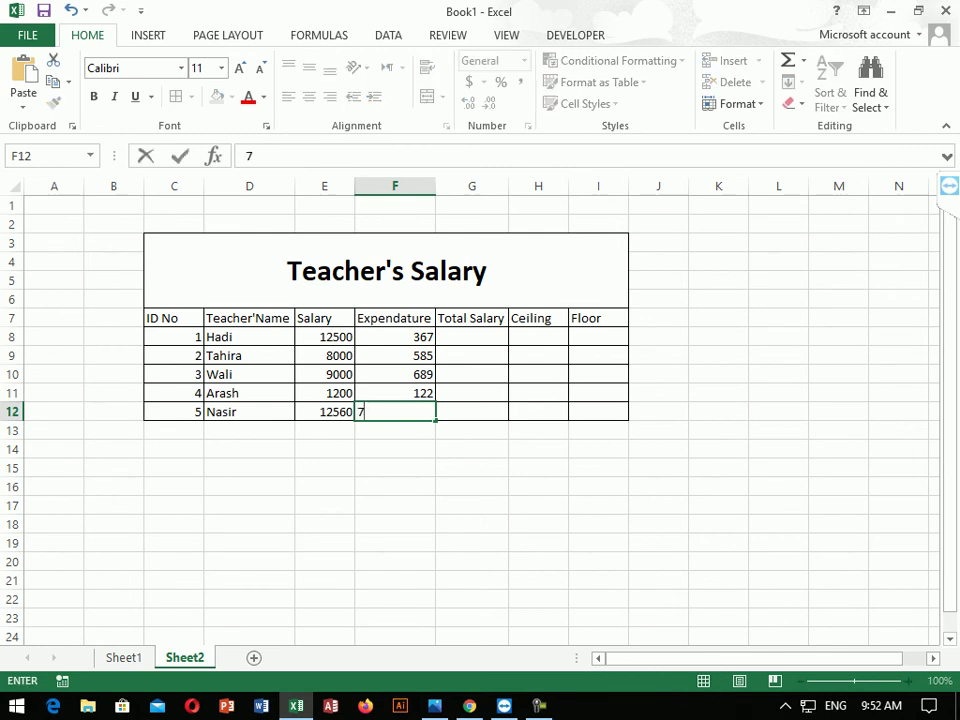
type("99")
key("Return")
left_click(471, 467)
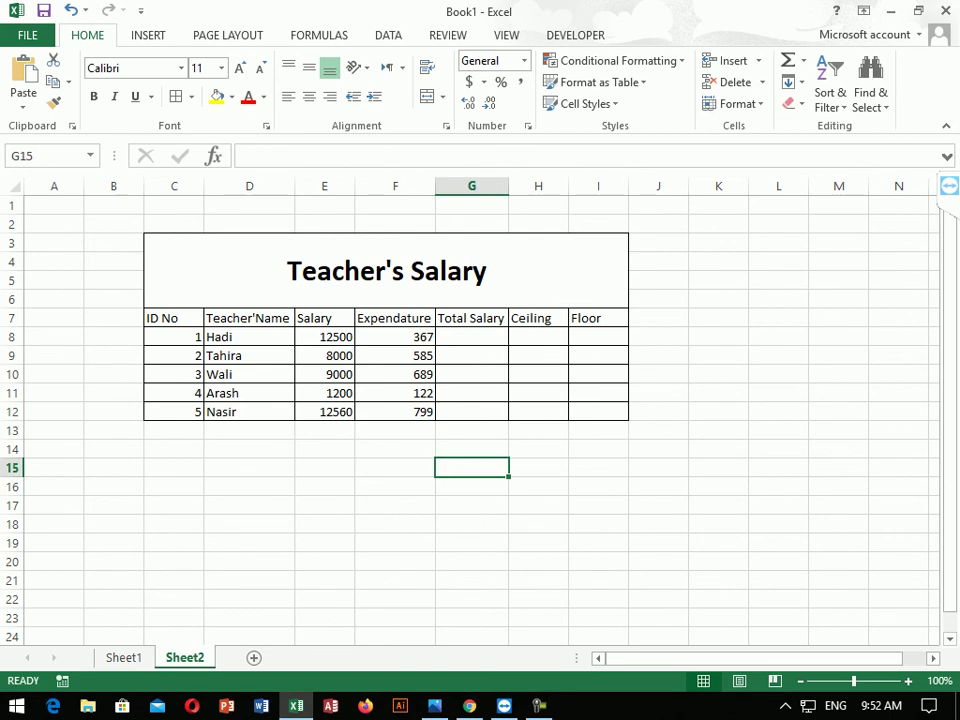
- Calculate the total salary in cell G8 with the formula =E8-F8 and fill it down to G12
left_click(471, 337)
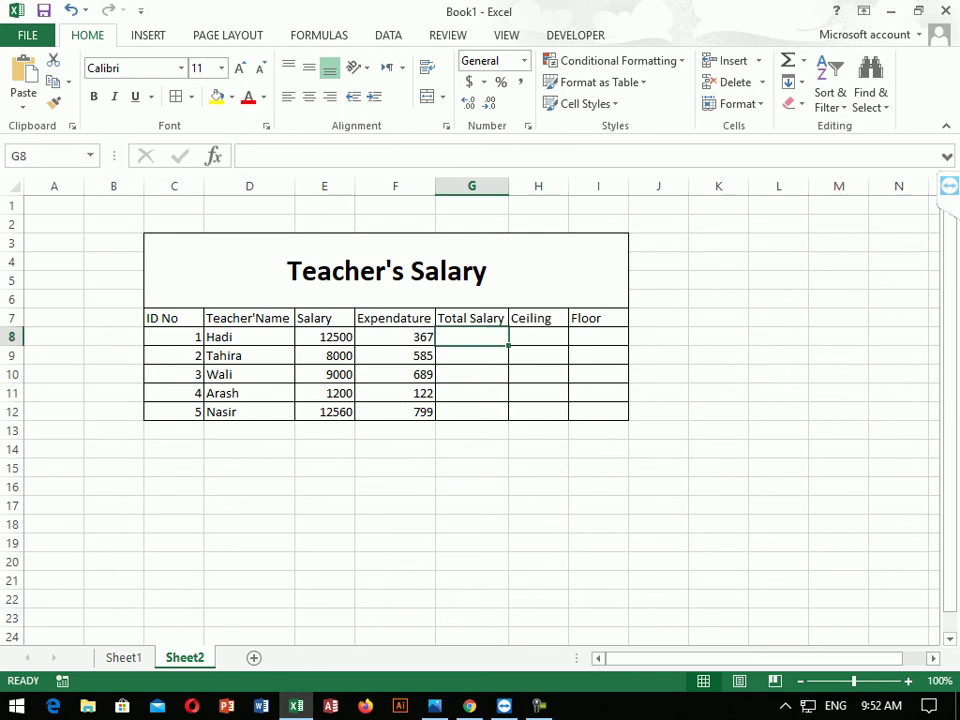
type("=")
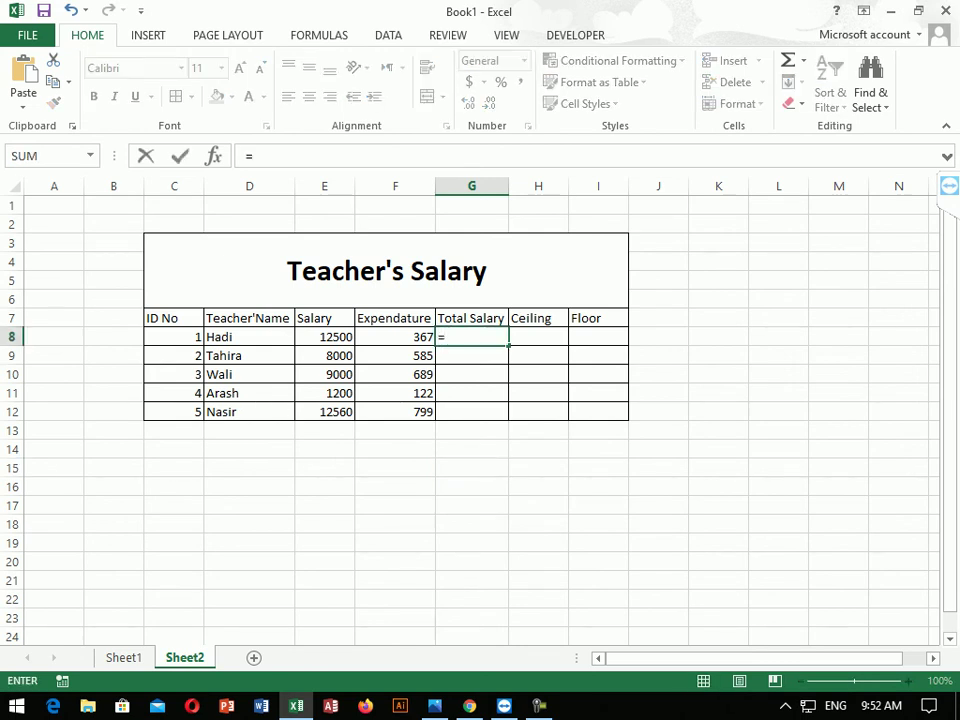
left_click(324, 337)
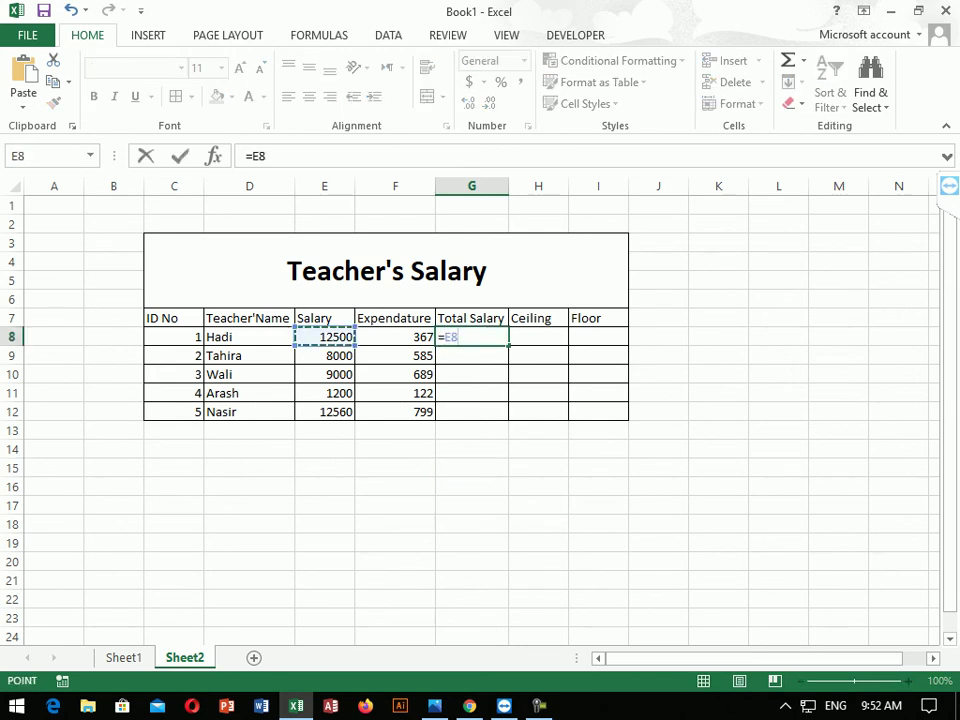
type("-")
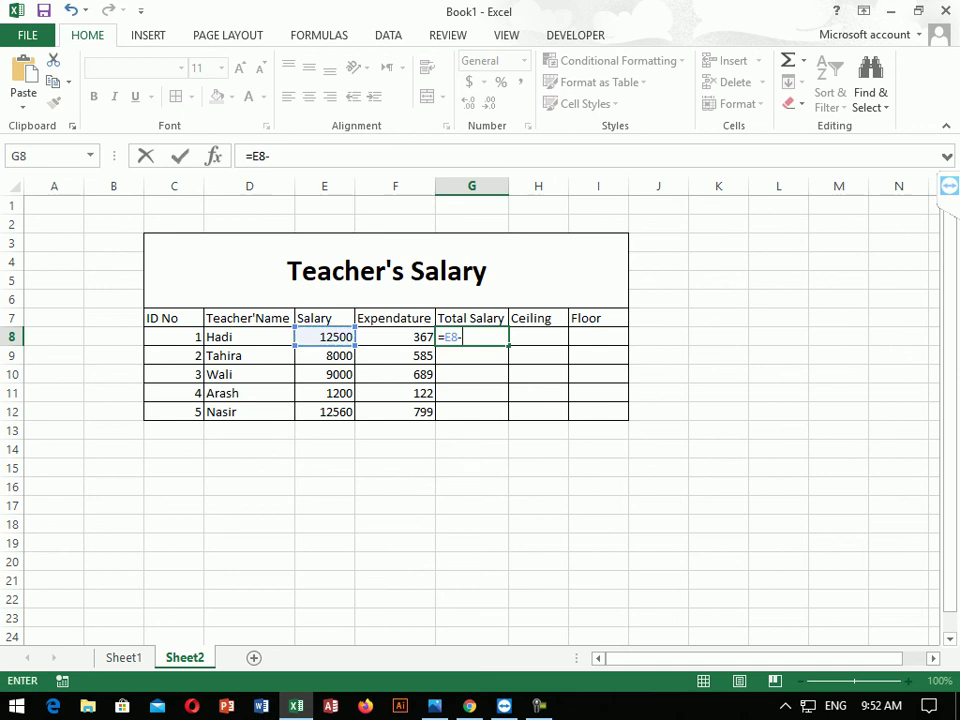
left_click(432, 337)
key("Return")
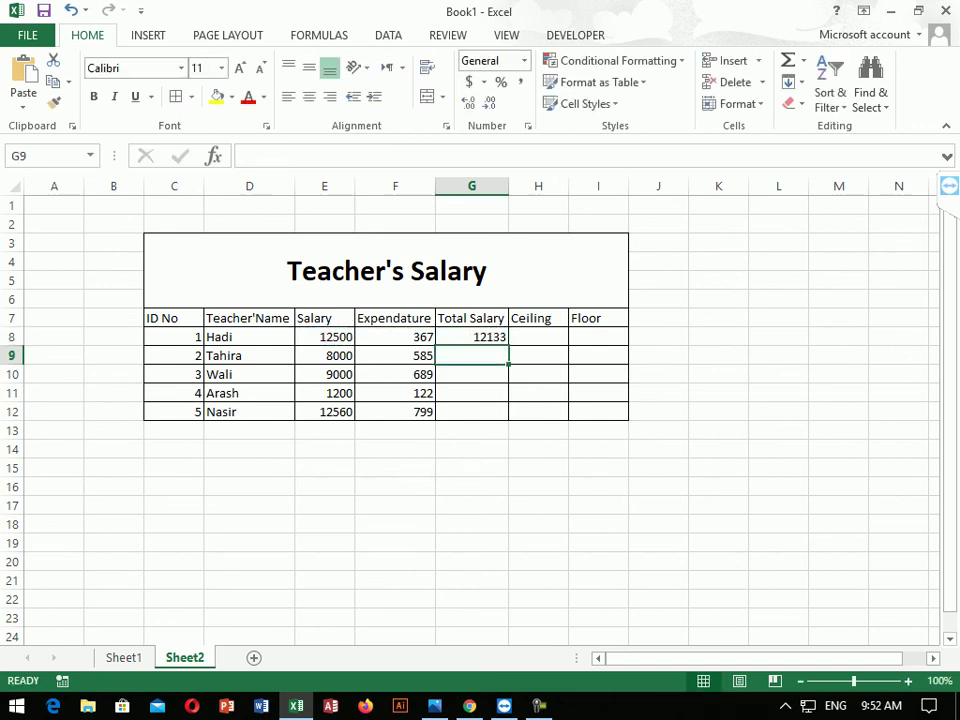
left_click(471, 337)
left_click_drag(508, 346, 508, 418)
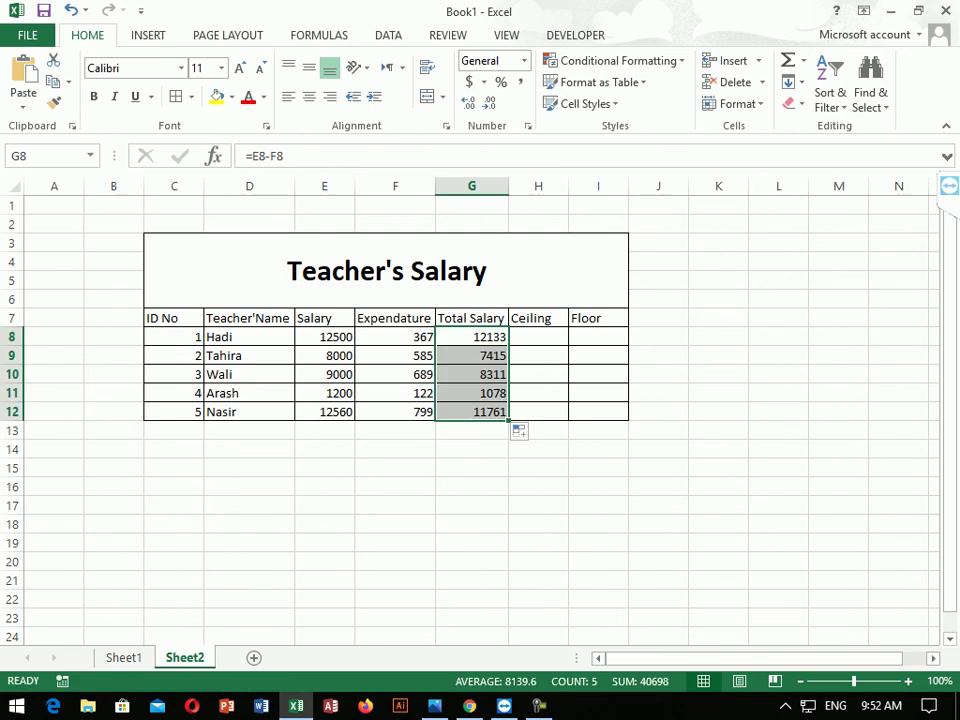
left_click(538, 487)
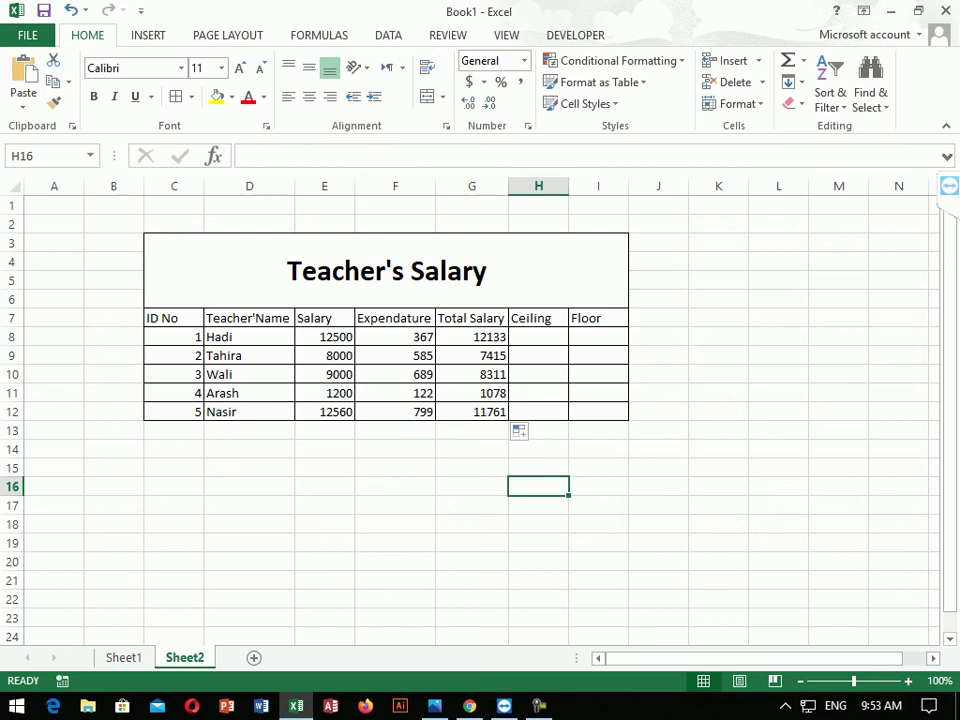
- Change the fourth teacher's expenditure in cell F11 to 200 and check the total salary in G11
left_click(538, 337)
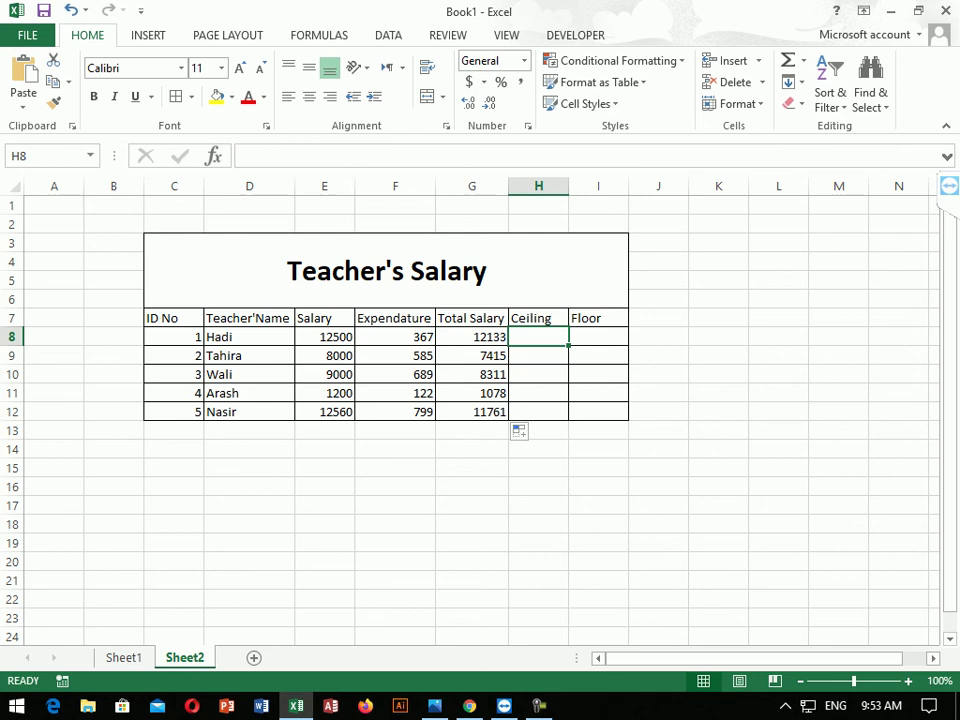
left_click(395, 393)
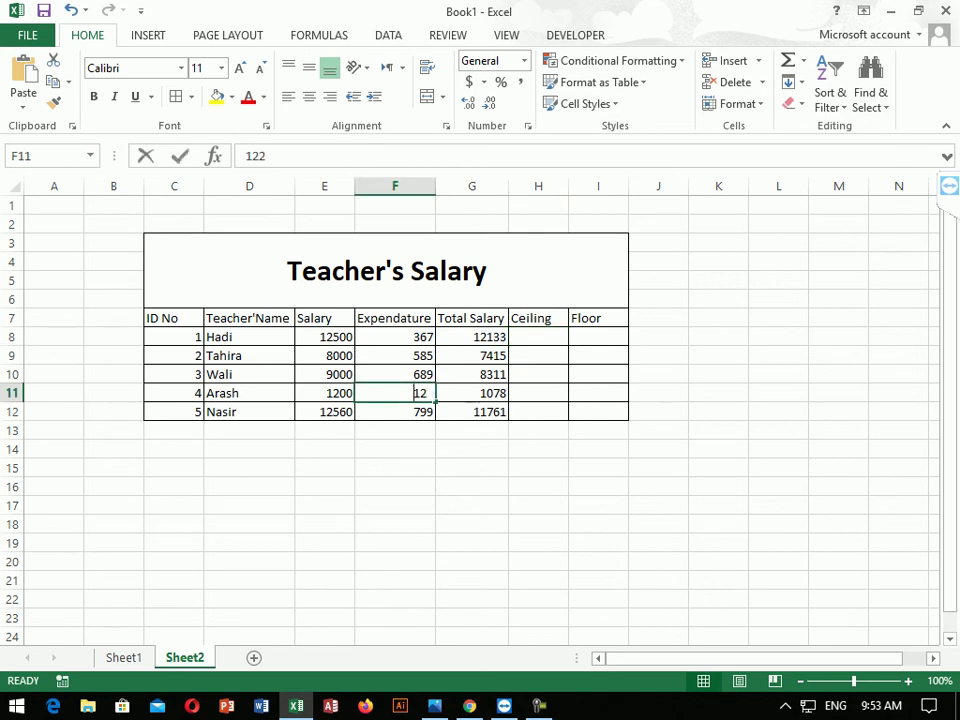
type("200")
key("Return")
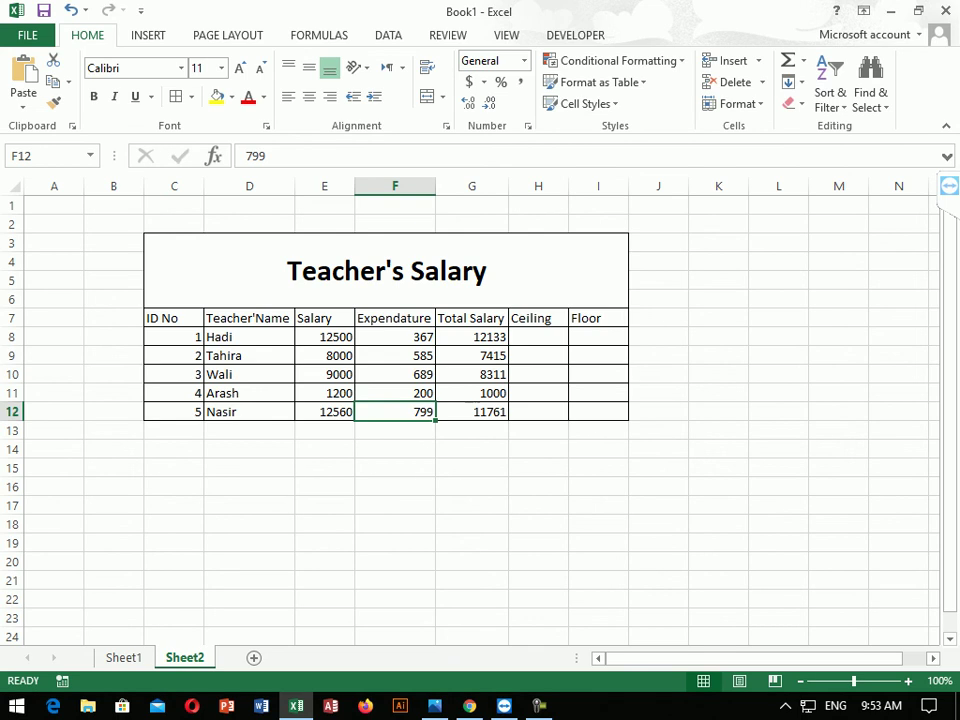
left_click(472, 393)
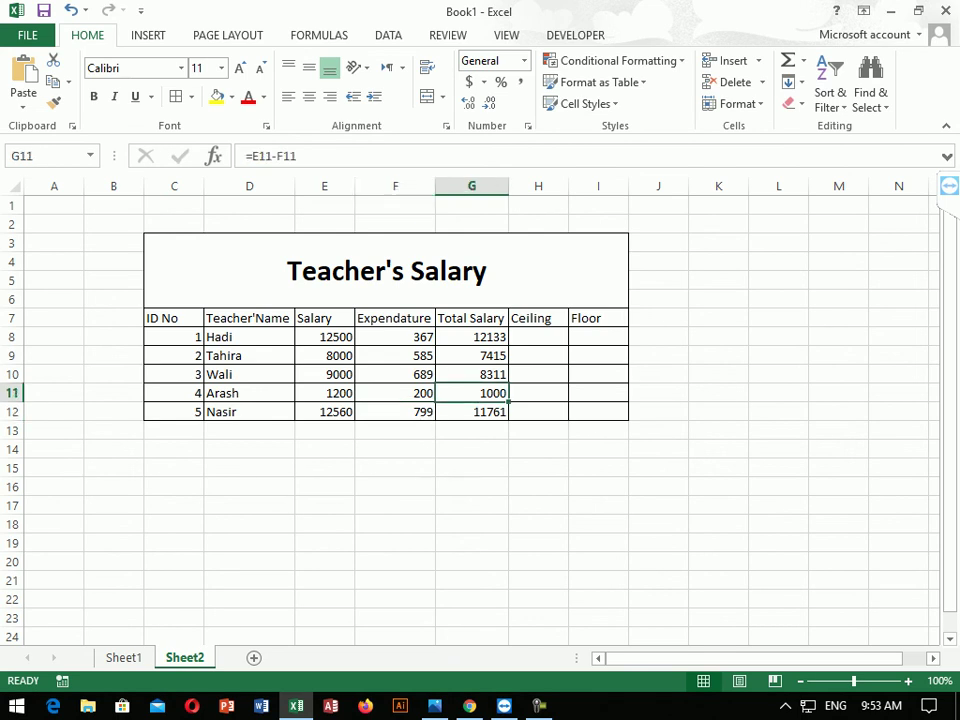
- Round the total salary up to a multiple of 10 in cell H8 with =CEILING(G8,10) and fill the formula down to H12
left_click(538, 337)
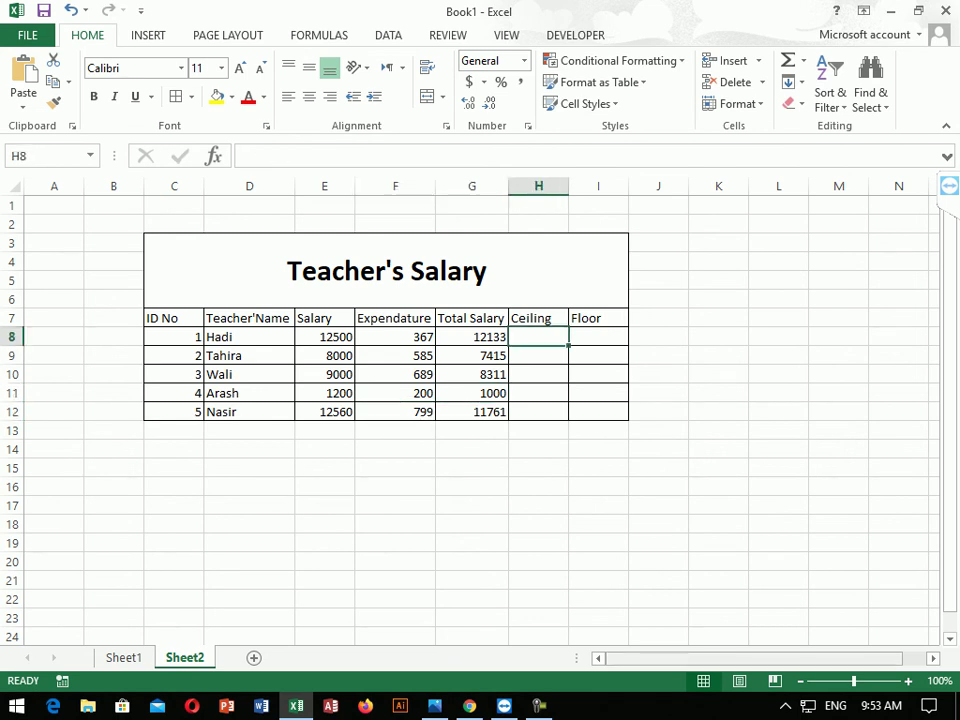
type("=")
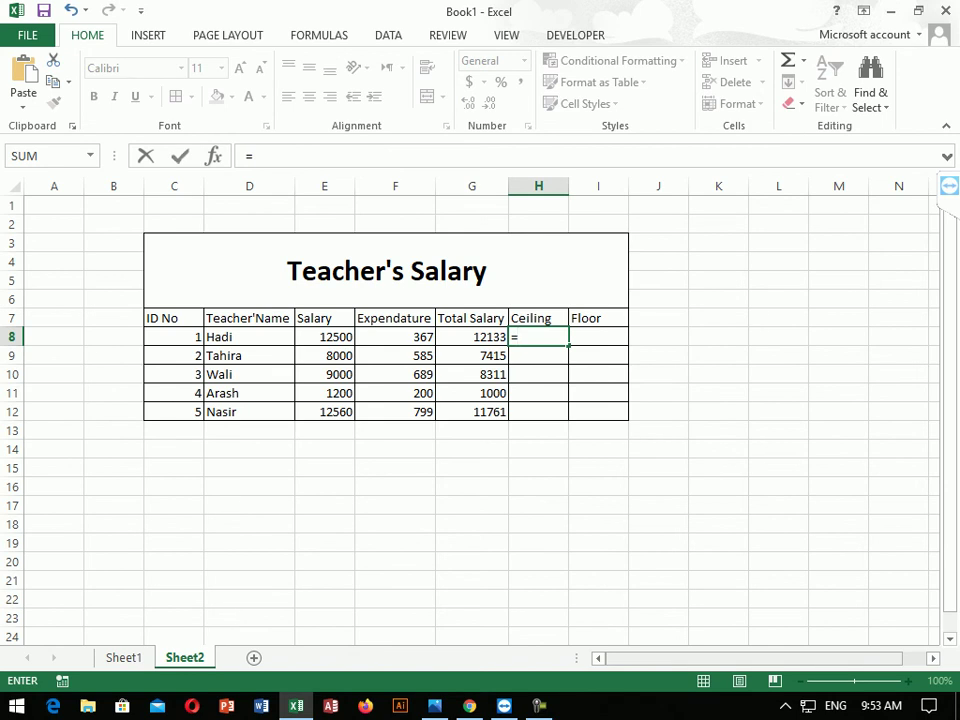
type("c")
type("gin")
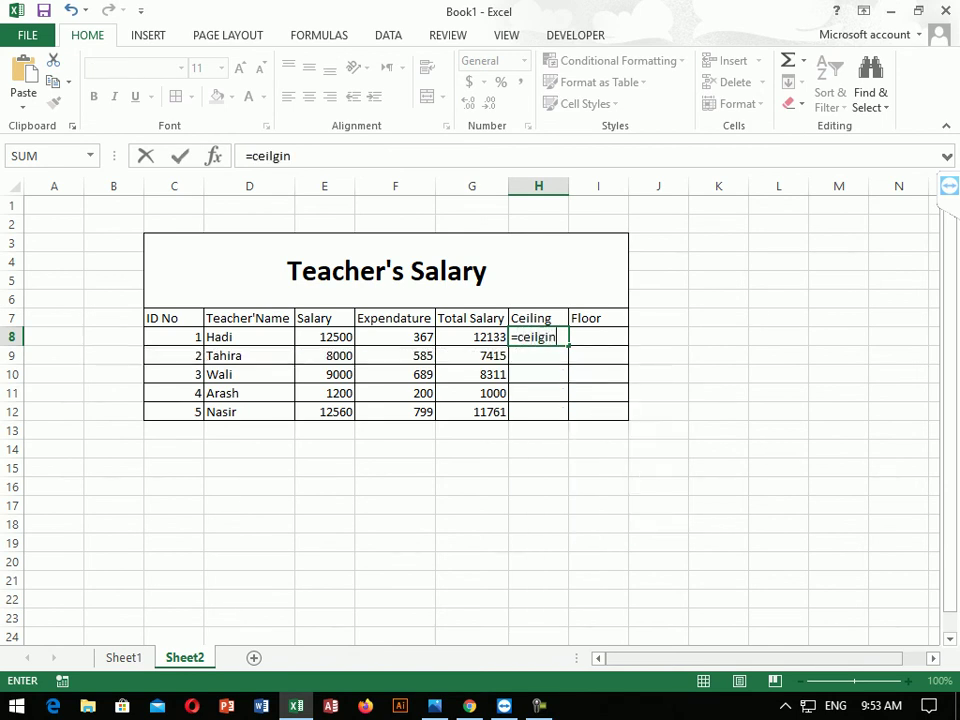
key("BackSpace")
key("BackSpace")
key("BackSpace")
type("ing(")
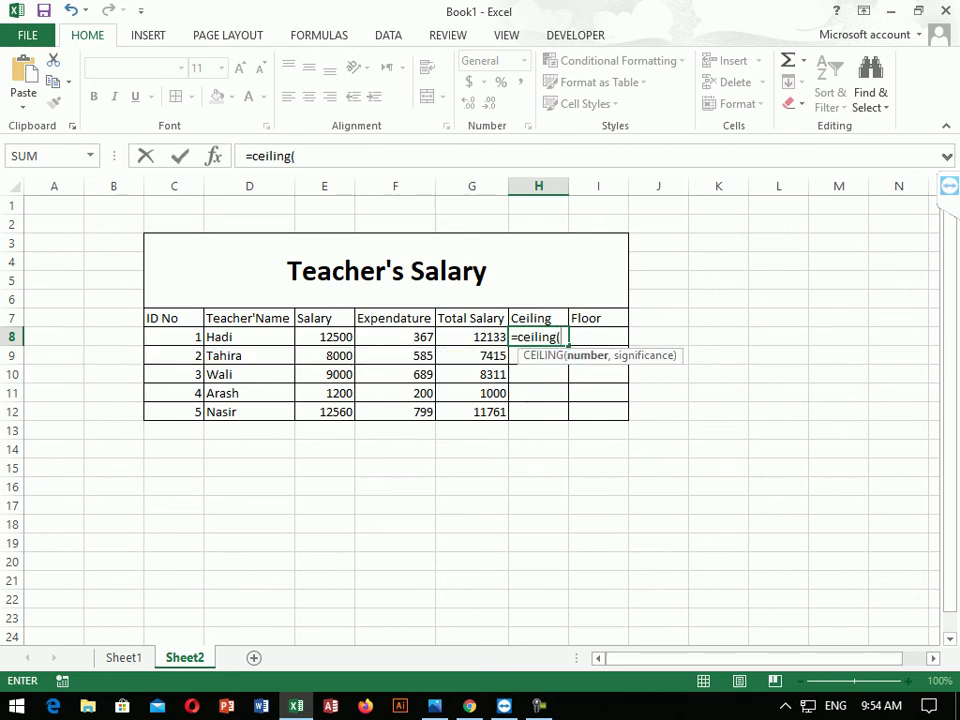
key("Left")
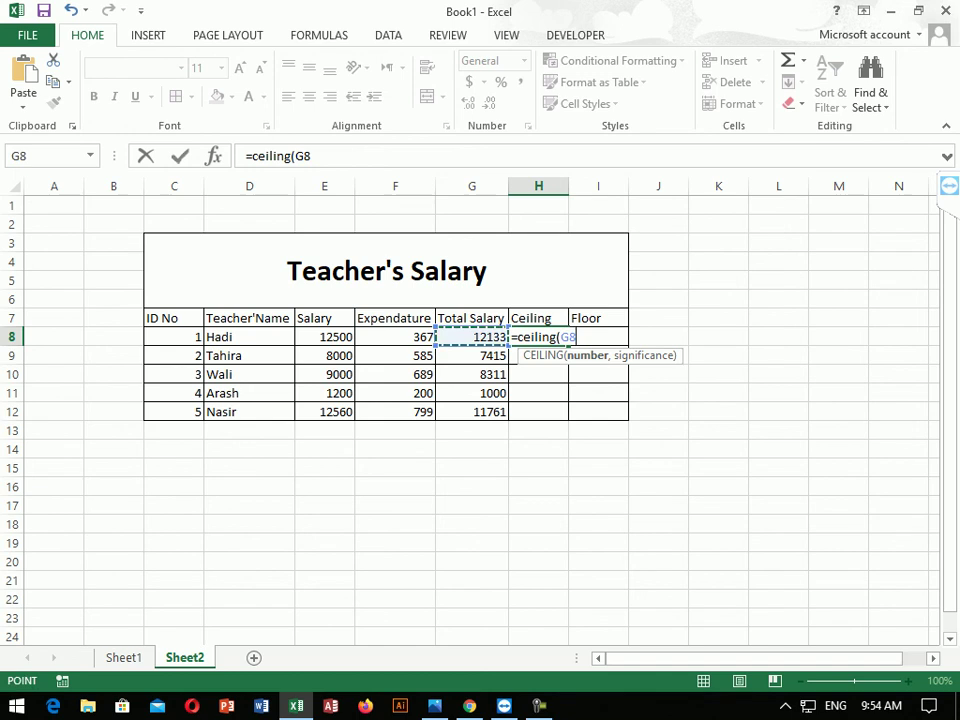
type(",")
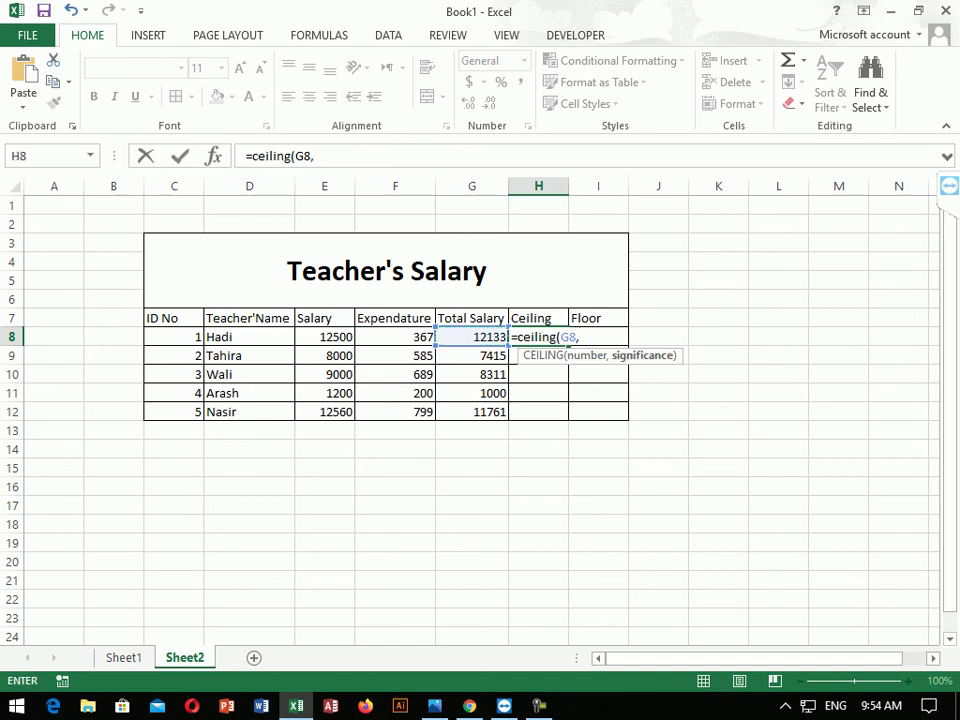
type("10)")
key("Return")
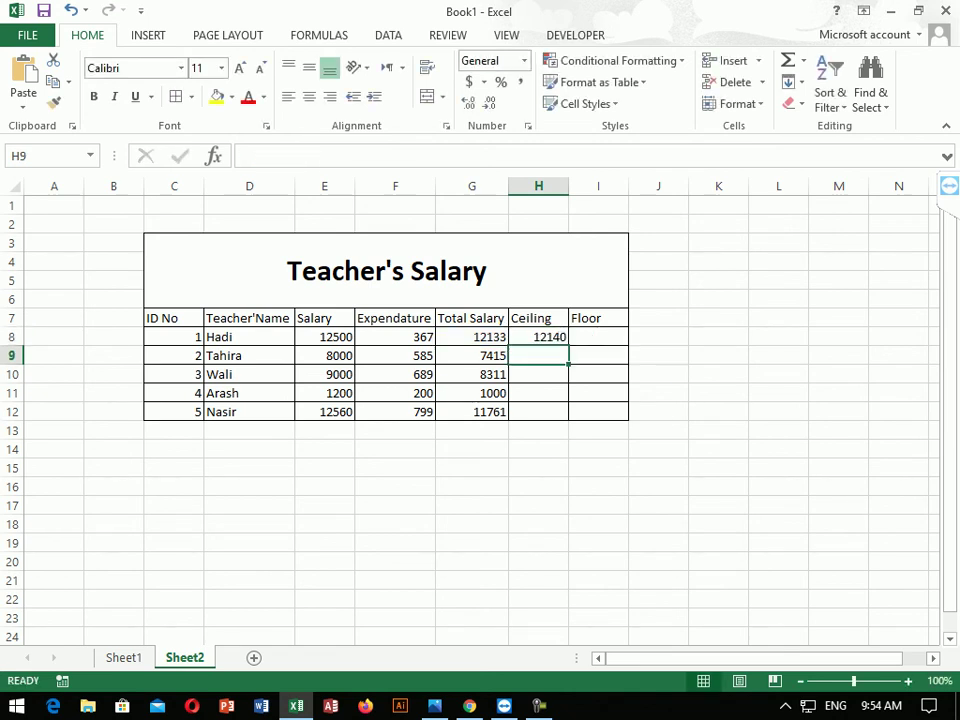
left_click(538, 337)
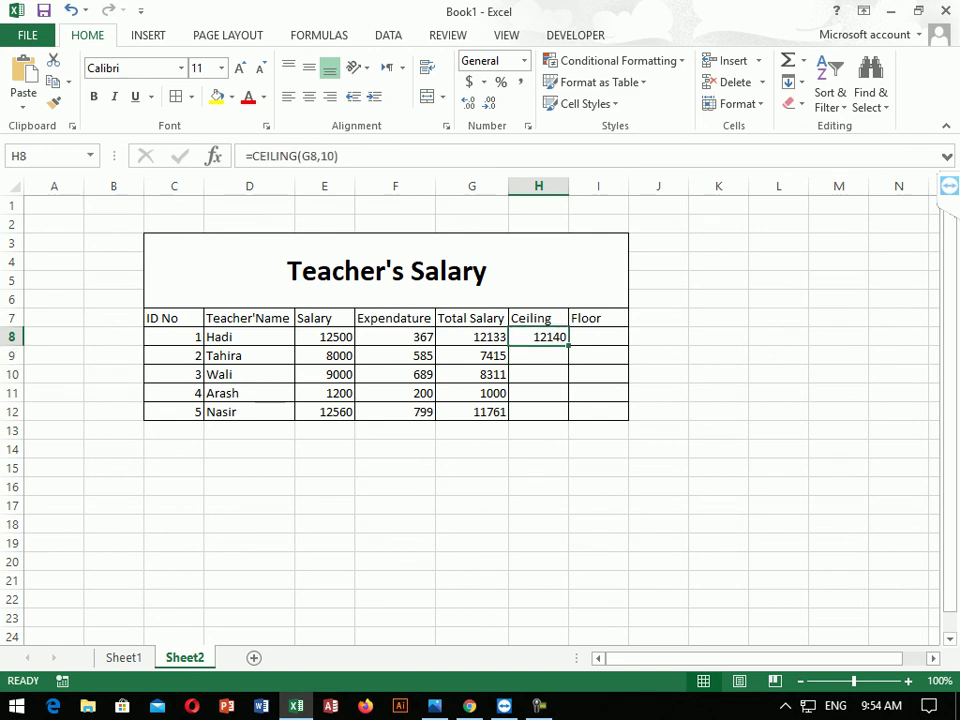
double_click(568, 346)
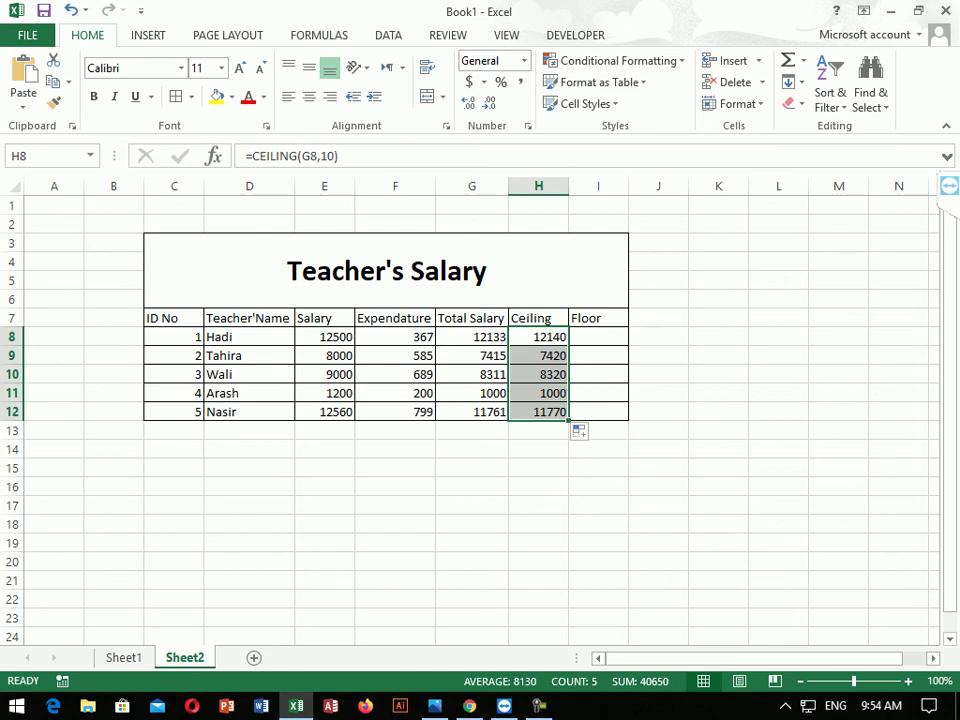
left_click_drag(472, 393, 538, 393)
left_click(538, 393)
left_click_drag(472, 411, 538, 411)
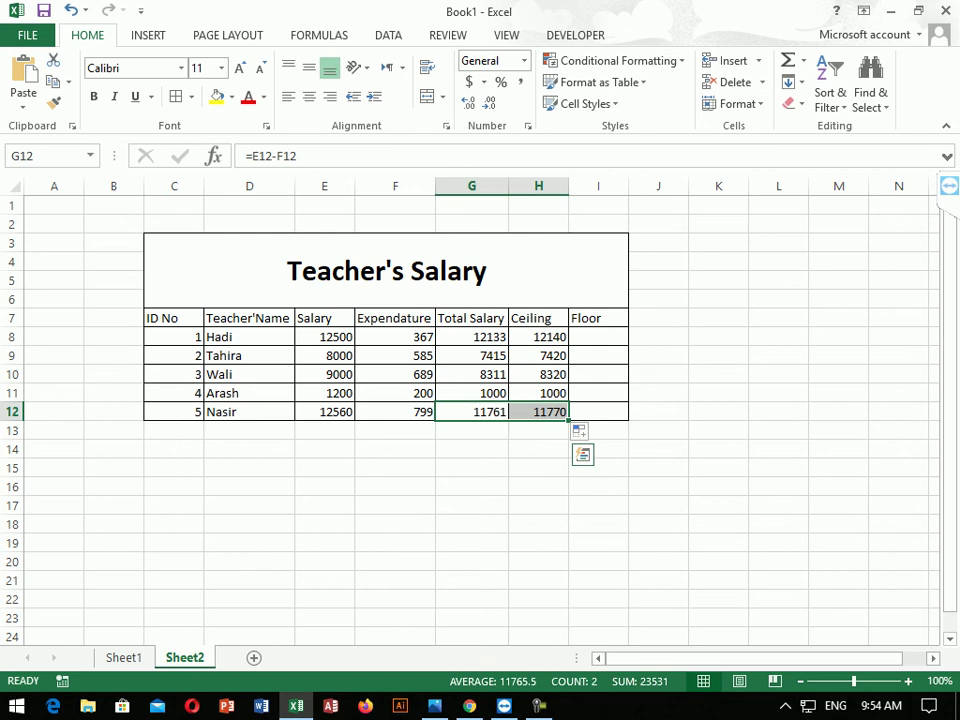
- Round the total salary down to a multiple of 10 in cell I8 with =FLOOR(G8,10) and fill the formula down to I12
left_click(598, 336)
type("=")
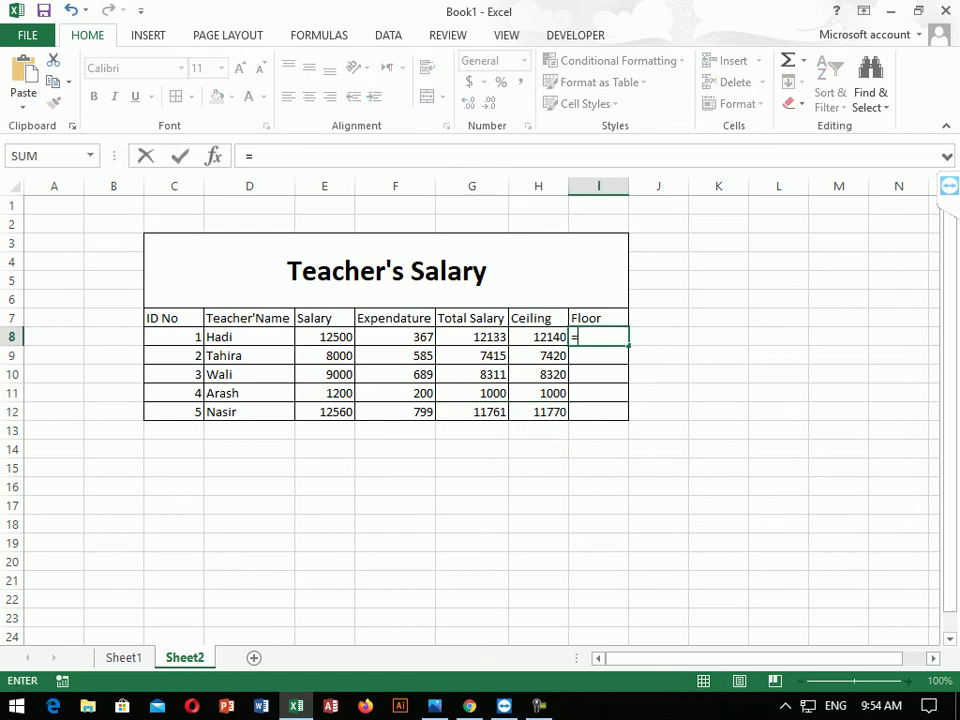
type("flo")
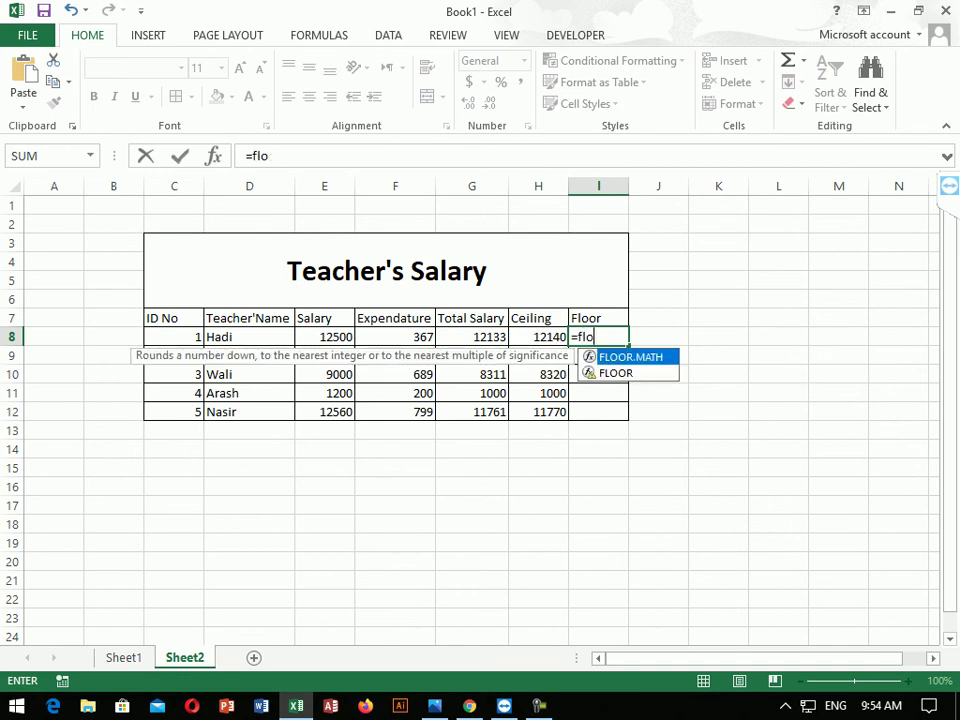
type("or(")
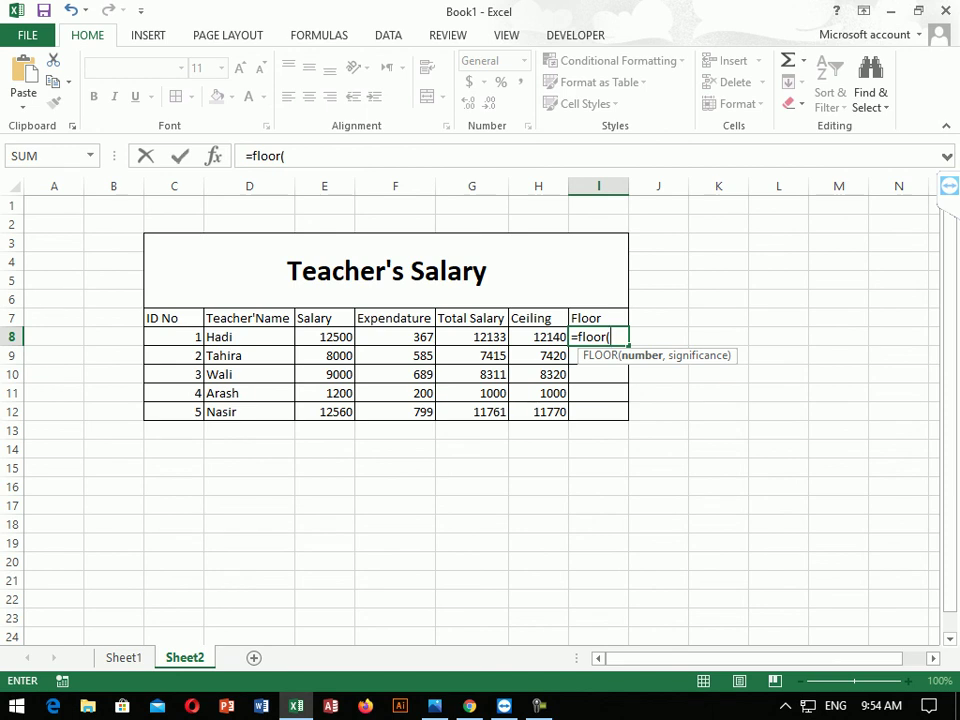
left_click(472, 337)
type(",10)")
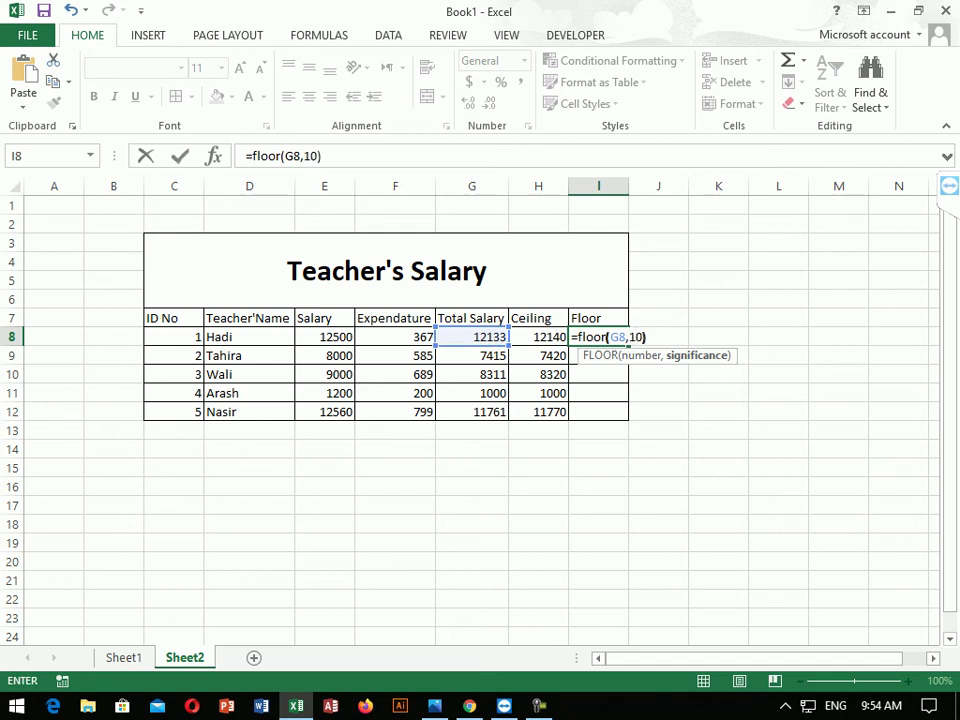
key("Return")
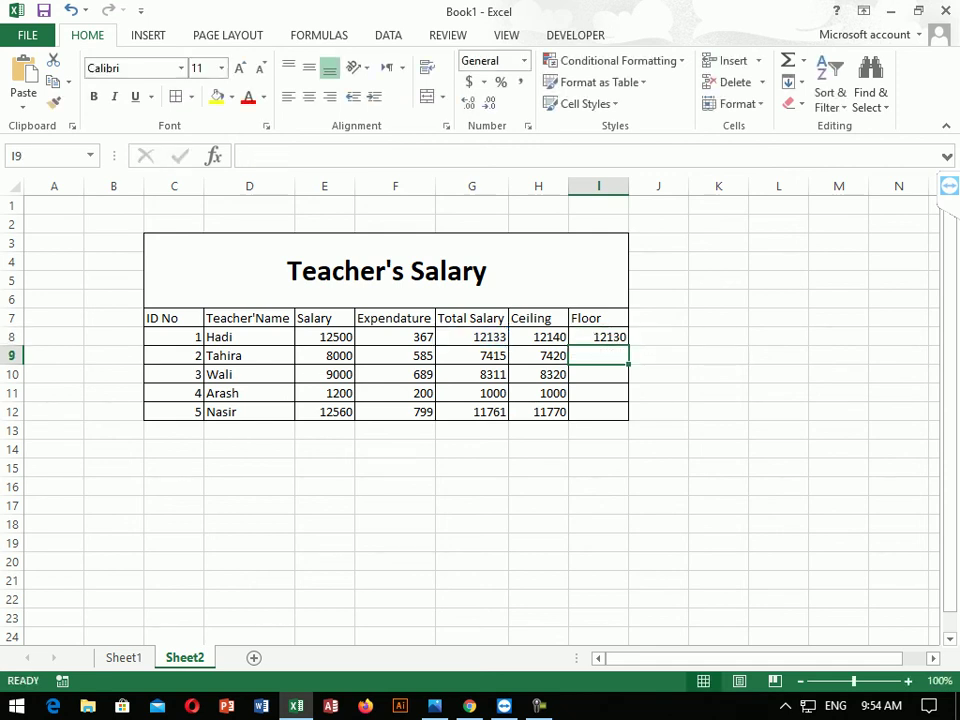
left_click(598, 337)
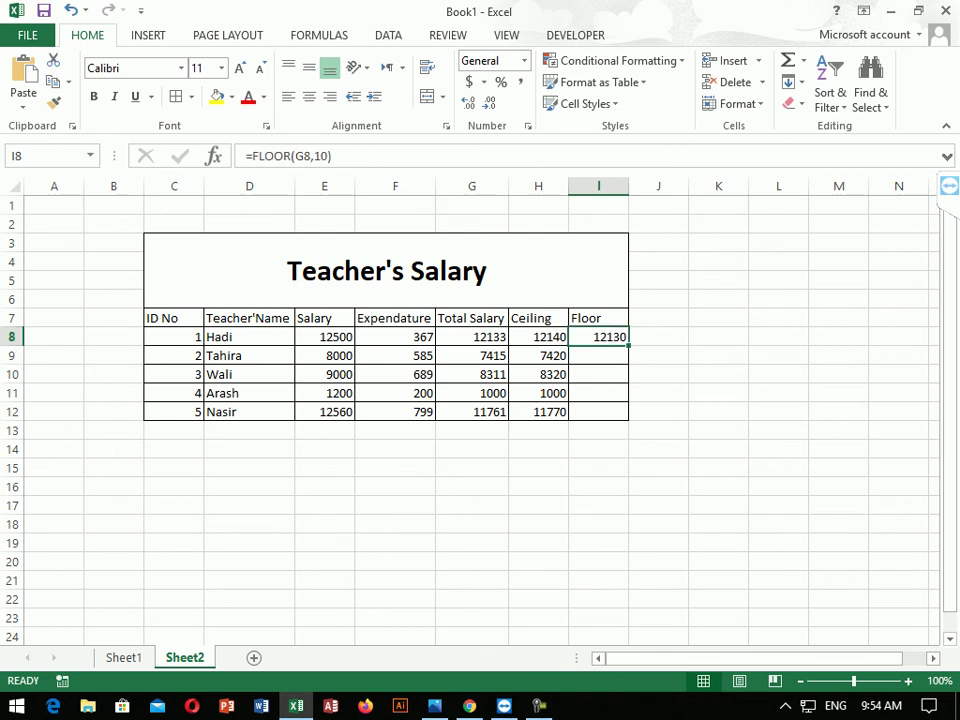
double_click(628, 346)
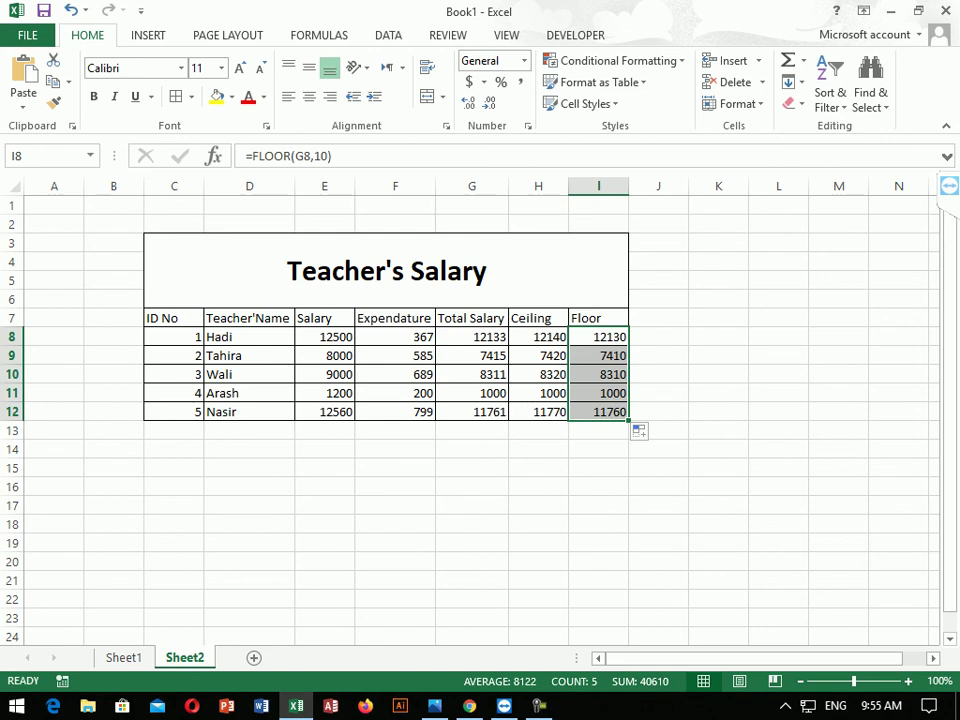
left_click(598, 393)
left_click(598, 412)
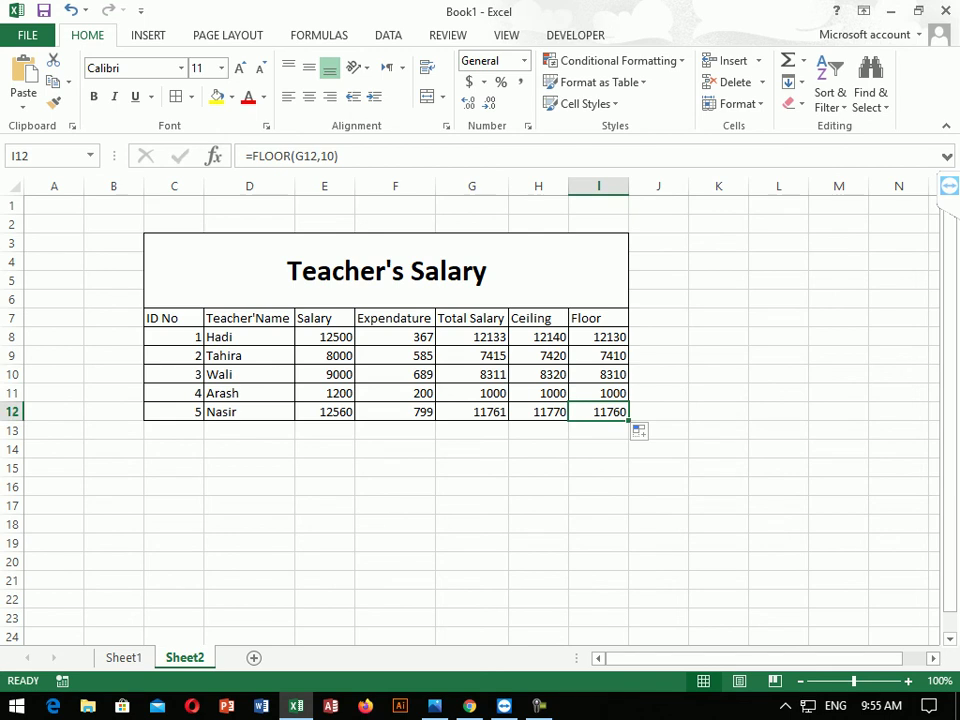
left_click(472, 355)
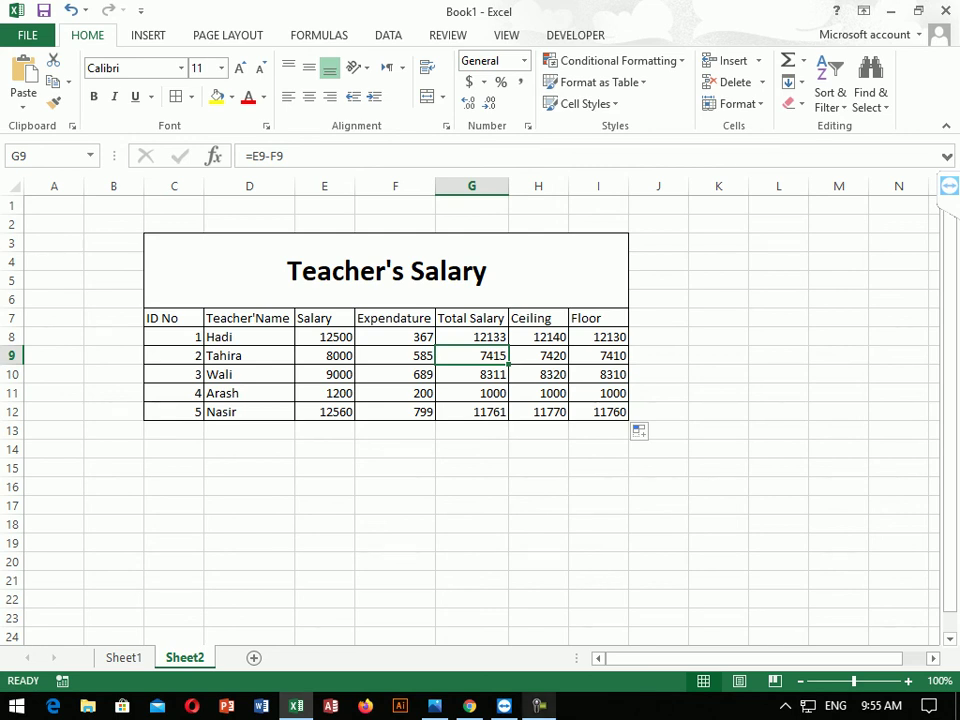
left_click(539, 706)
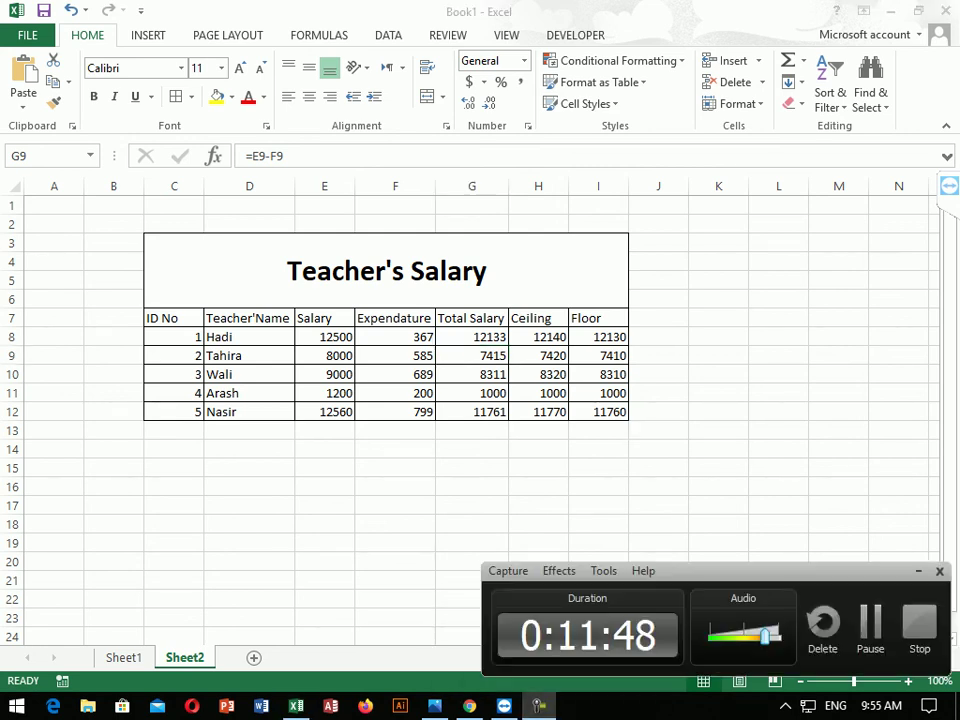